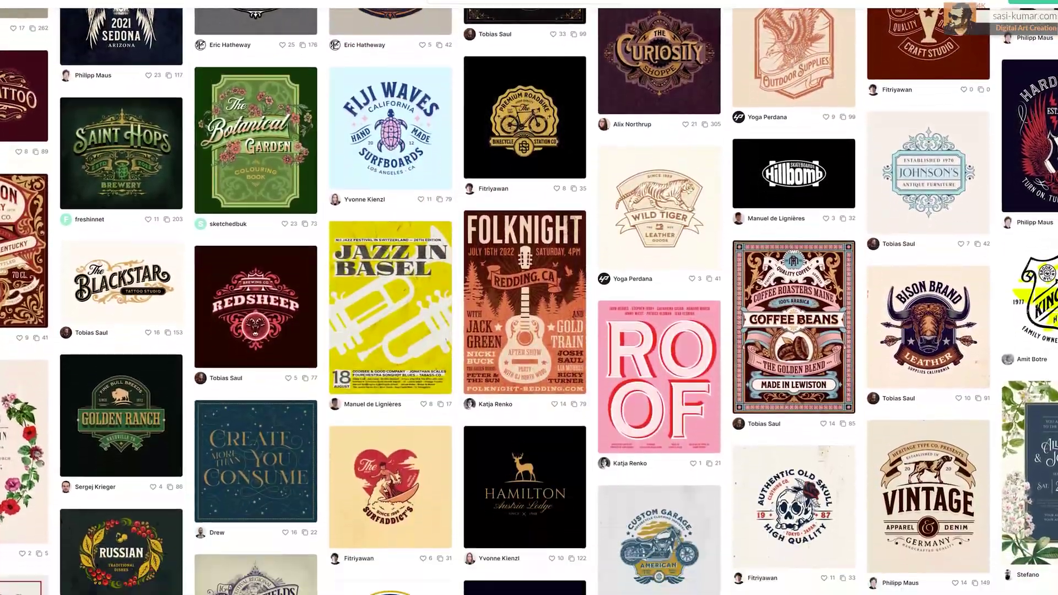
Browse the poster designs in the gallery.
scroll(529, 298, down, 11)
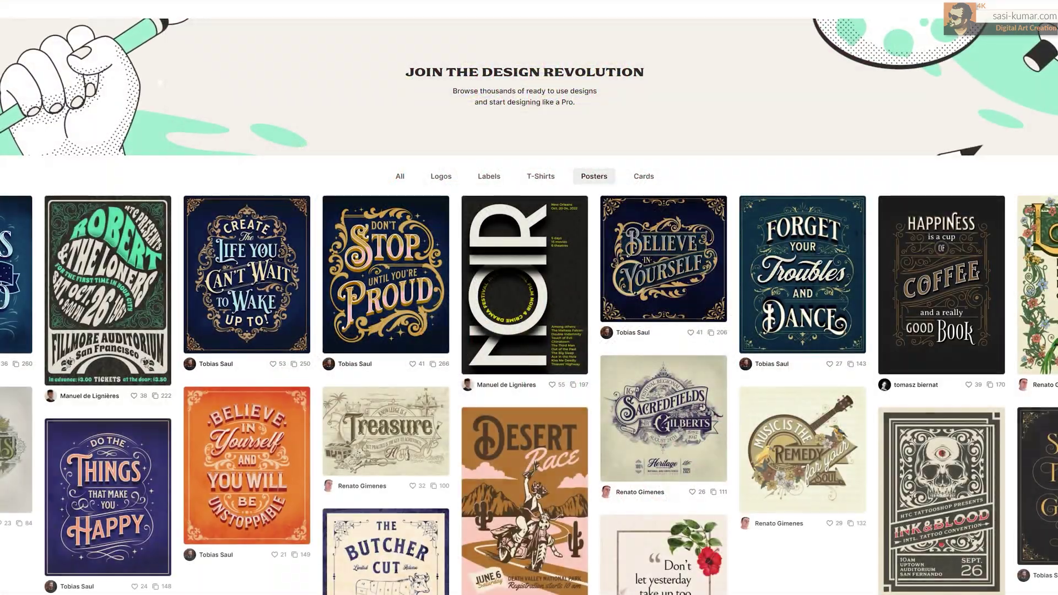
scroll(529, 298, down, 6)
scroll(529, 298, down, 7)
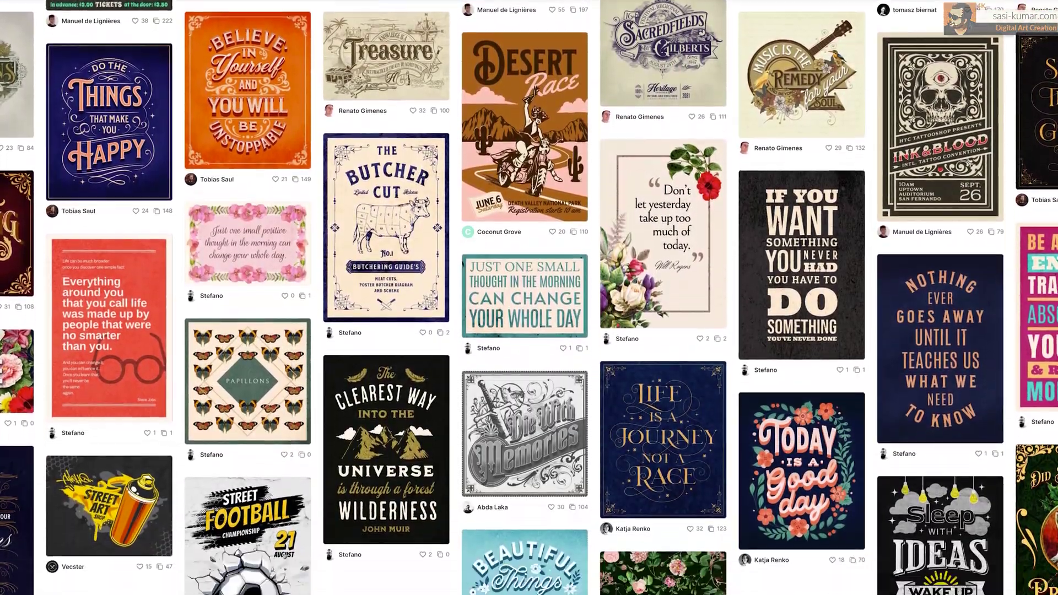
scroll(332, 506, down, 5)
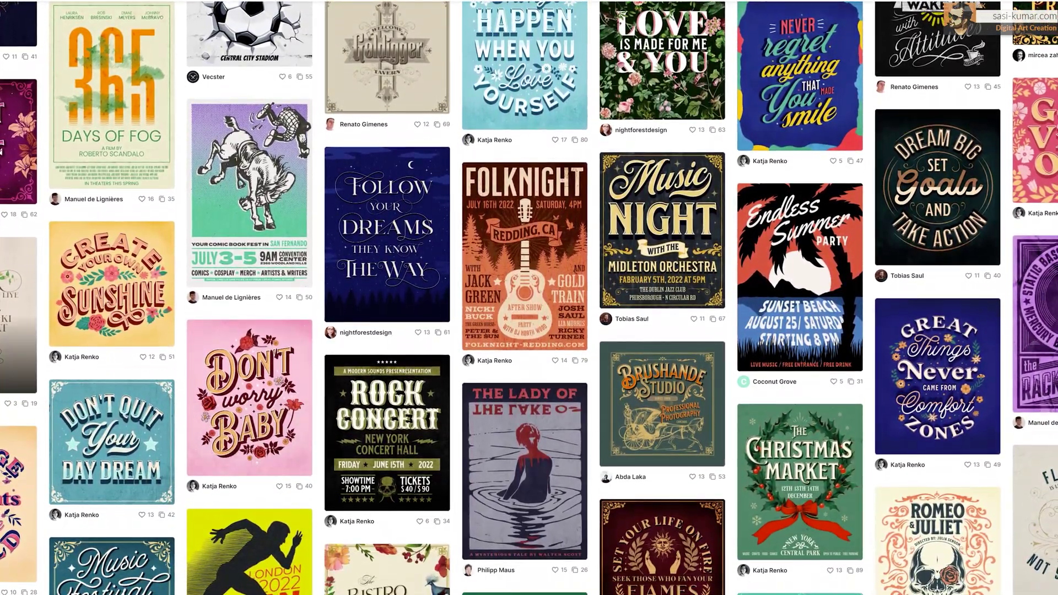
Open the "Do It for Your Self" poster and apply a marble texture to its purple background.
click(18, 142)
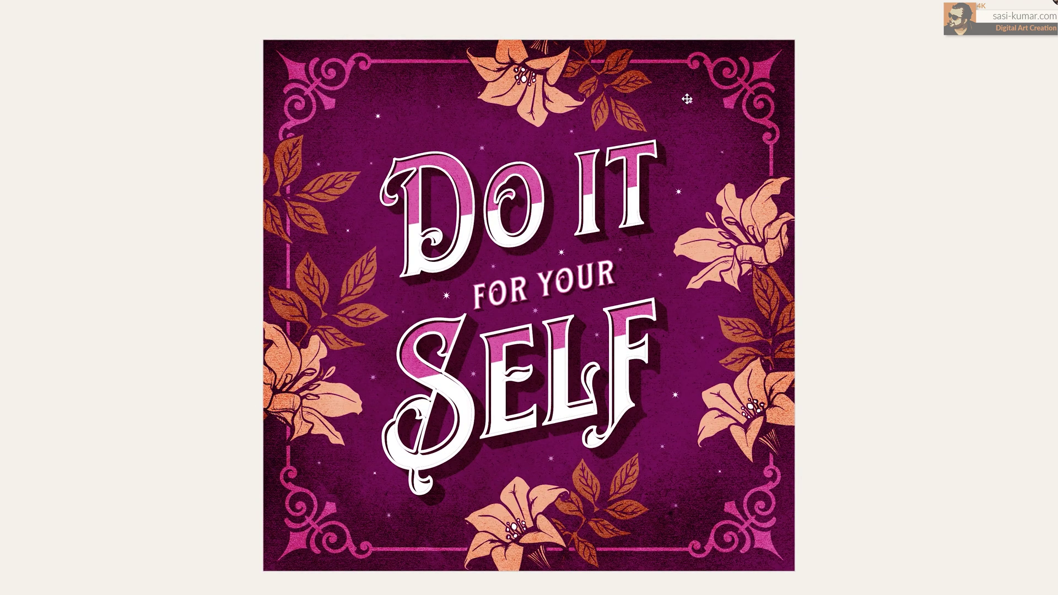
click(687, 98)
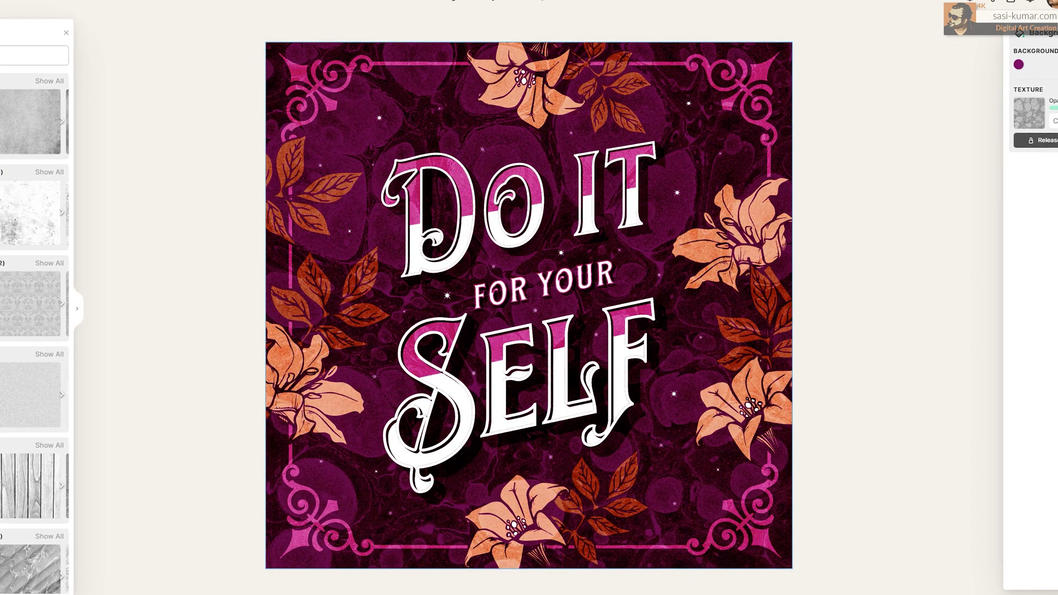
click(201, 90)
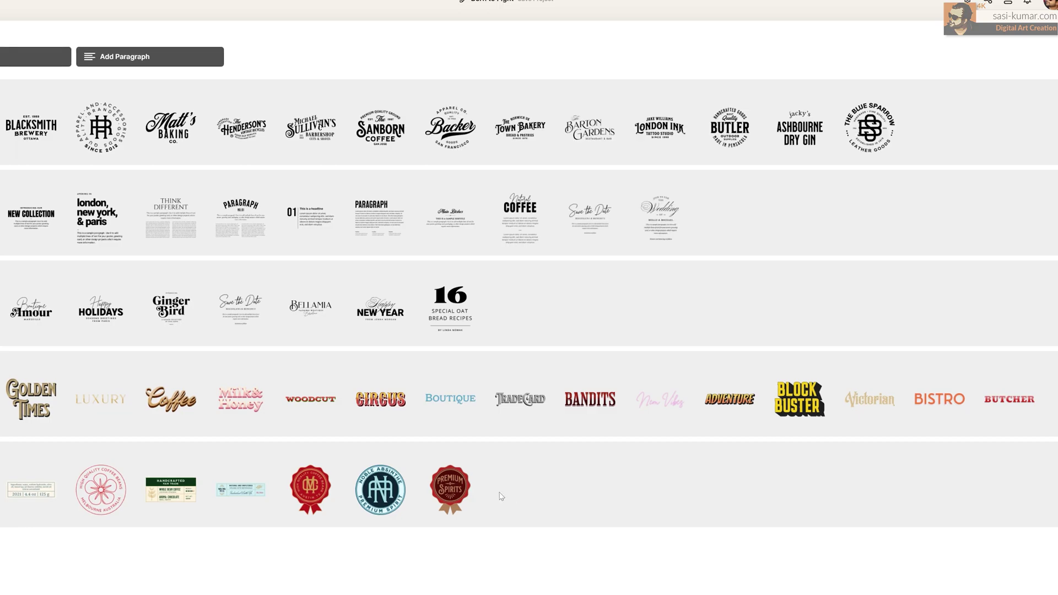
Add text in the Coffee style to the Born to Fight project.
scroll(498, 494, down, 5)
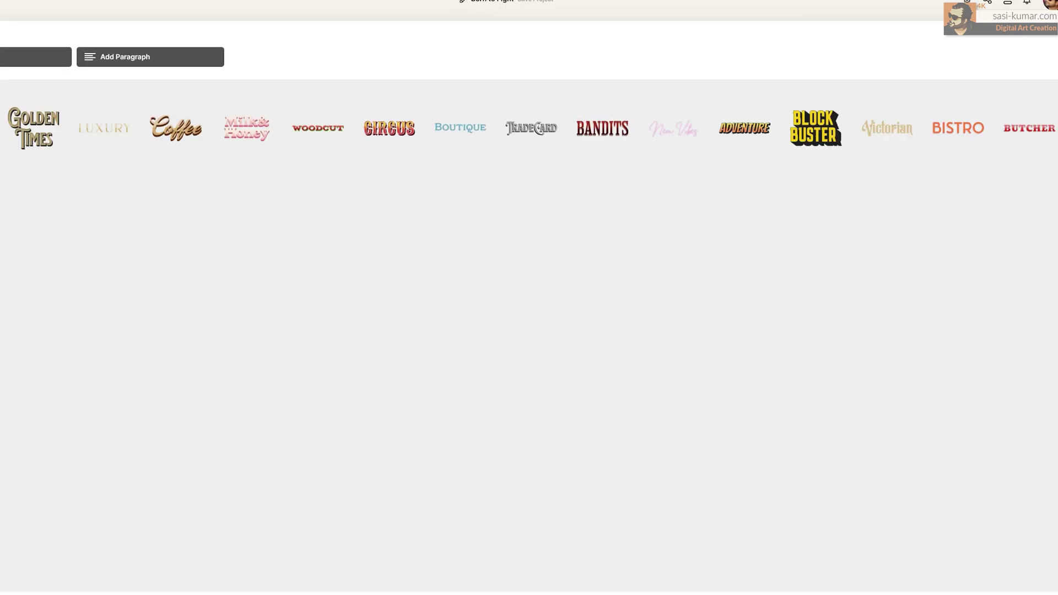
click(174, 127)
drag(527, 284, 528, 418)
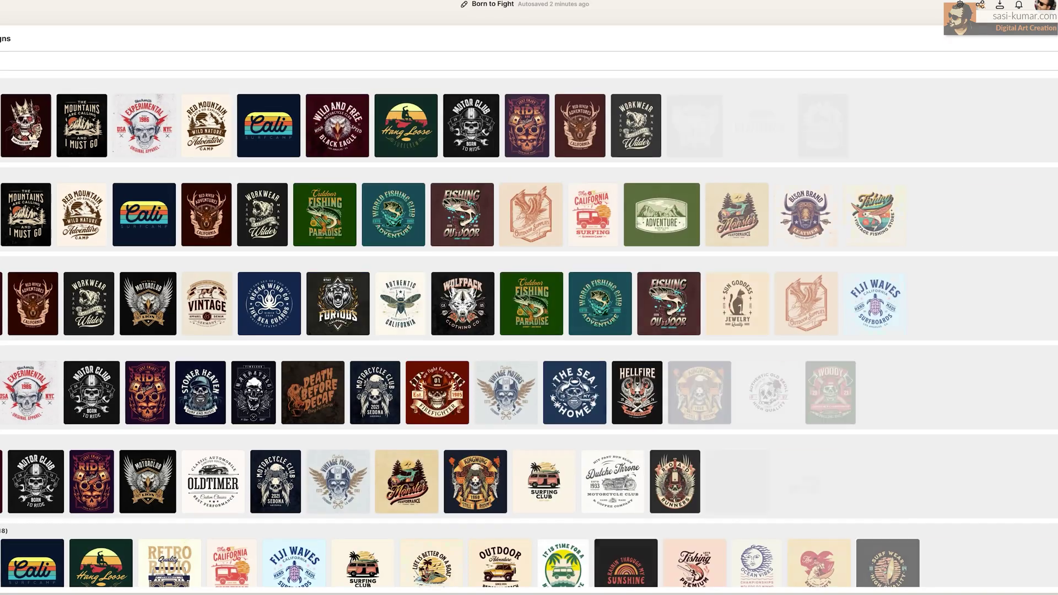
Load the Bison Brand design from the design templates and change its background color to orange.
scroll(725, 471, down, 2)
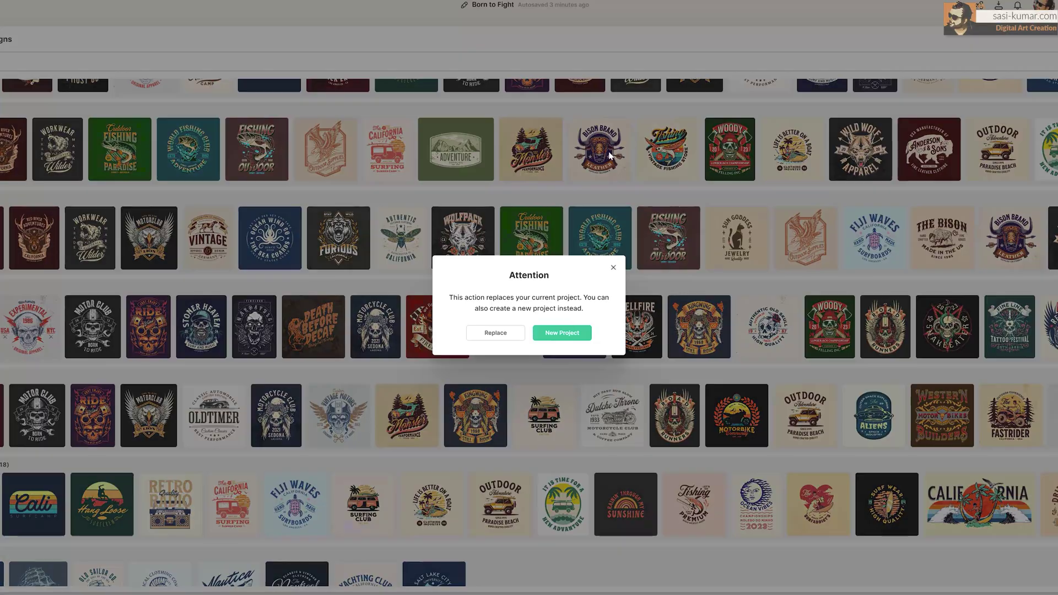
click(557, 333)
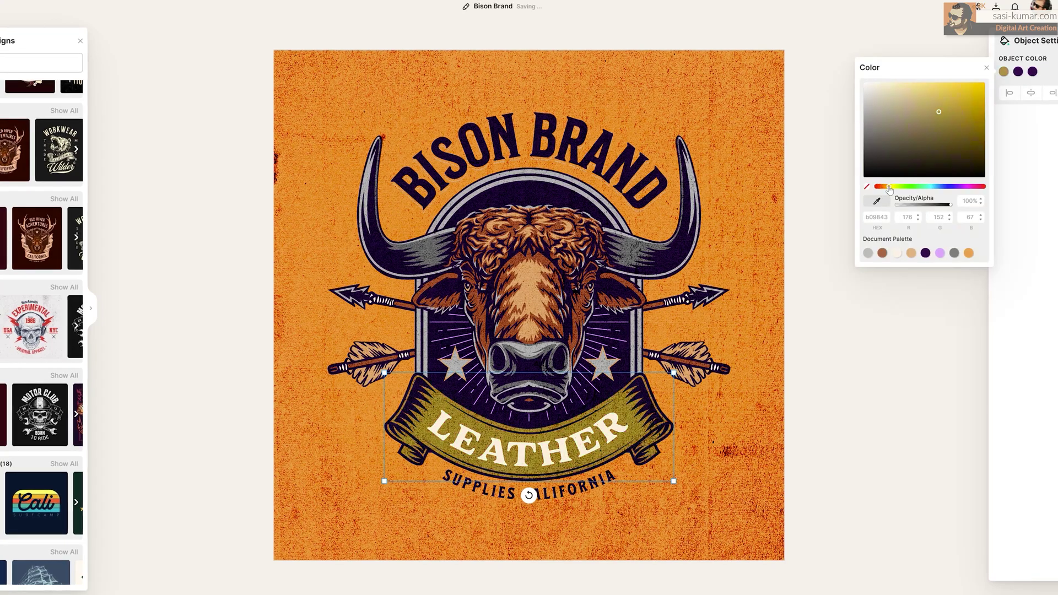
click(857, 411)
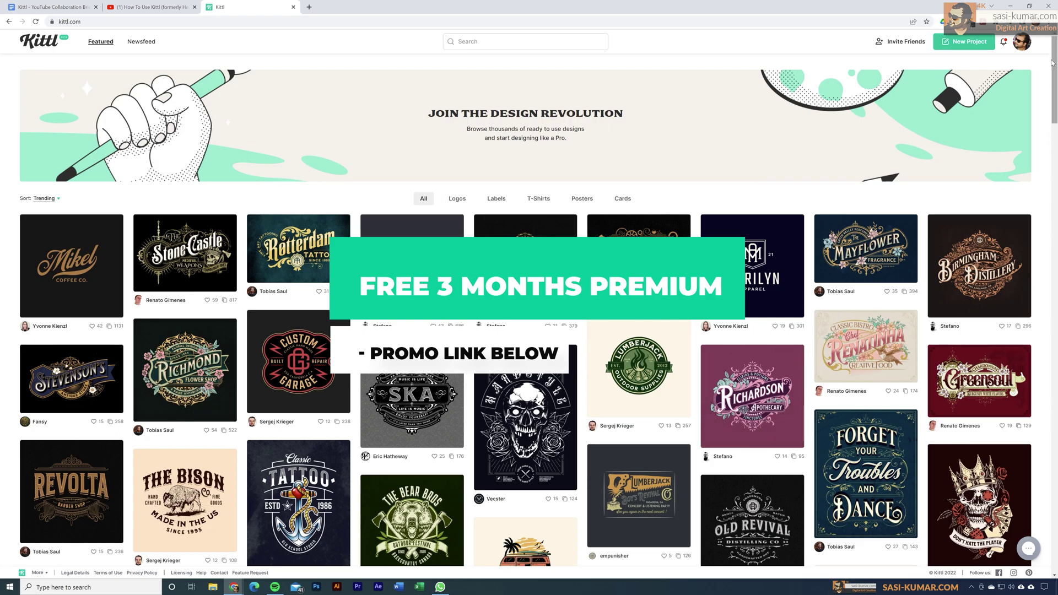
Browse the featured designs and open the Aliens T-shirt template for editing.
drag(1054, 66, 1055, 227)
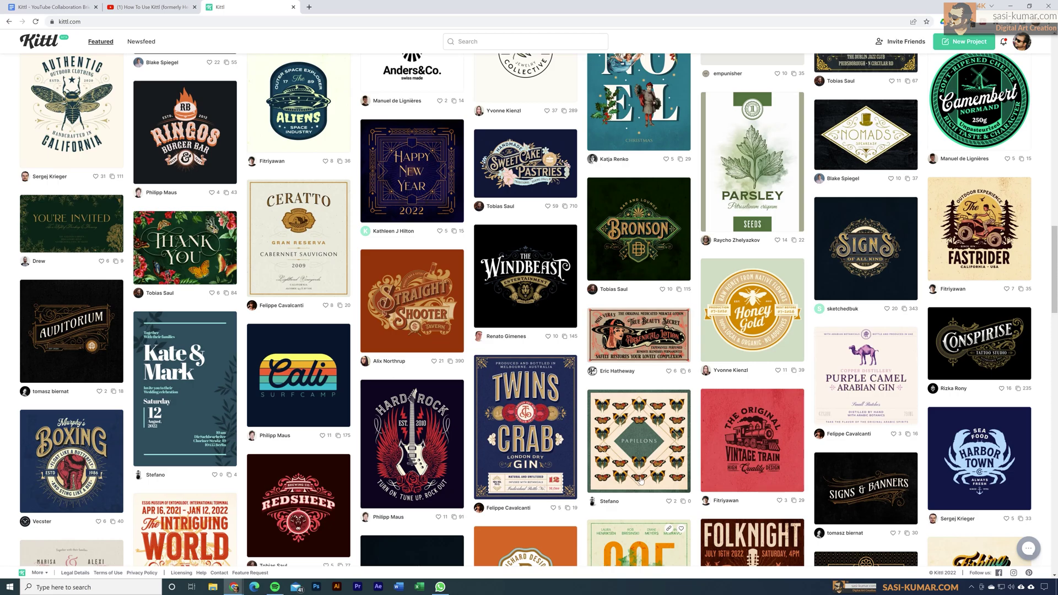
mouse_move(676, 427)
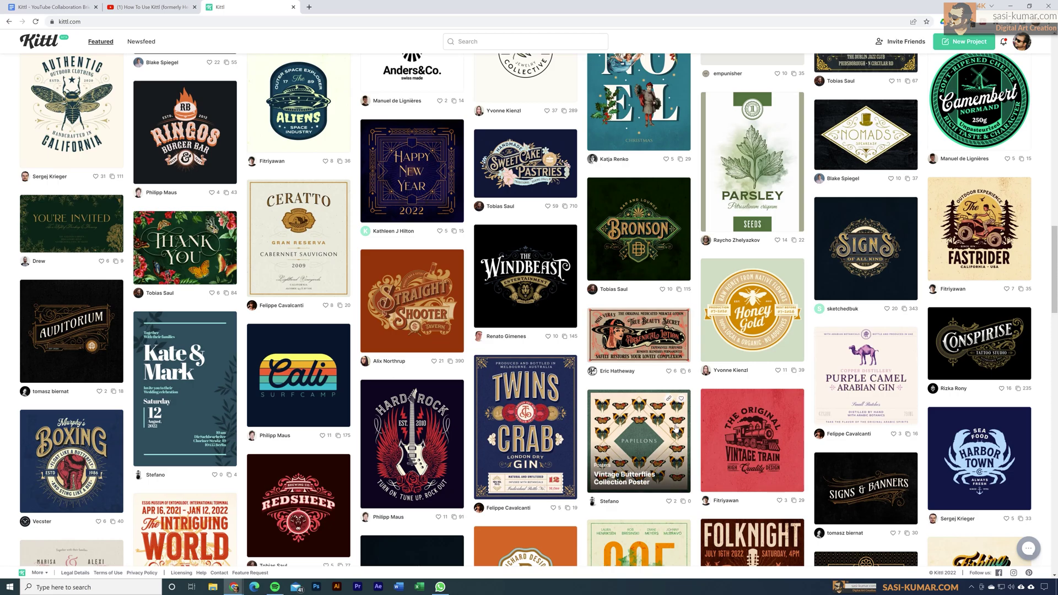
click(271, 100)
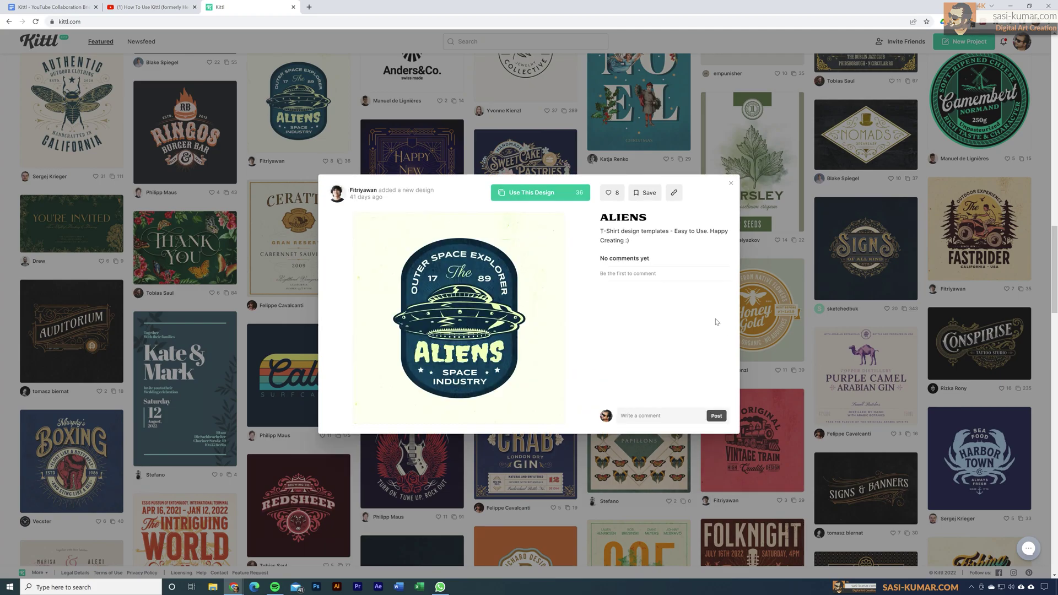
click(530, 194)
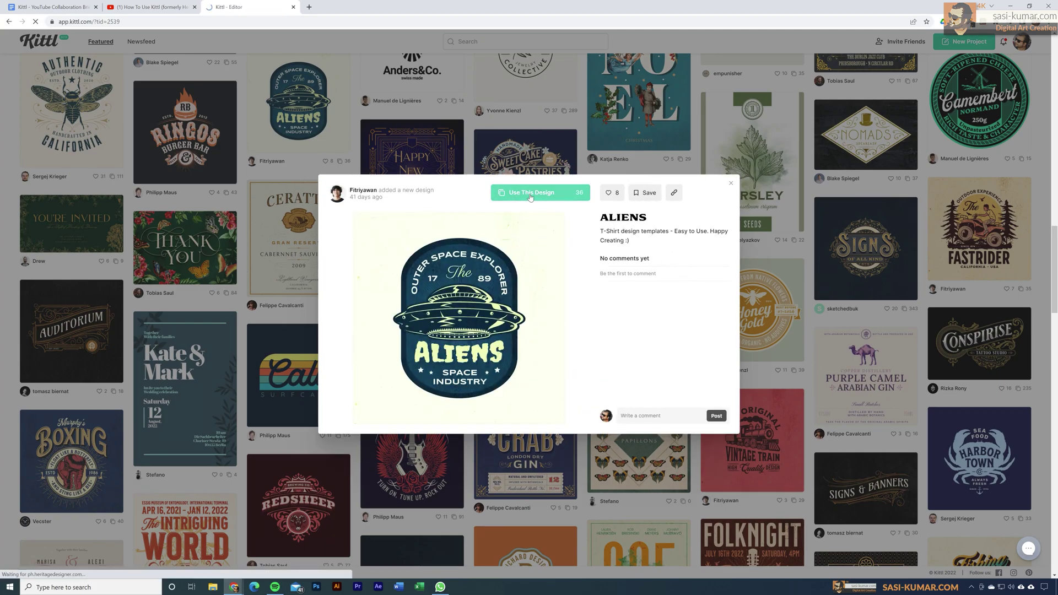
Change the blue inner color of the Aliens badge group to orange.
click(498, 377)
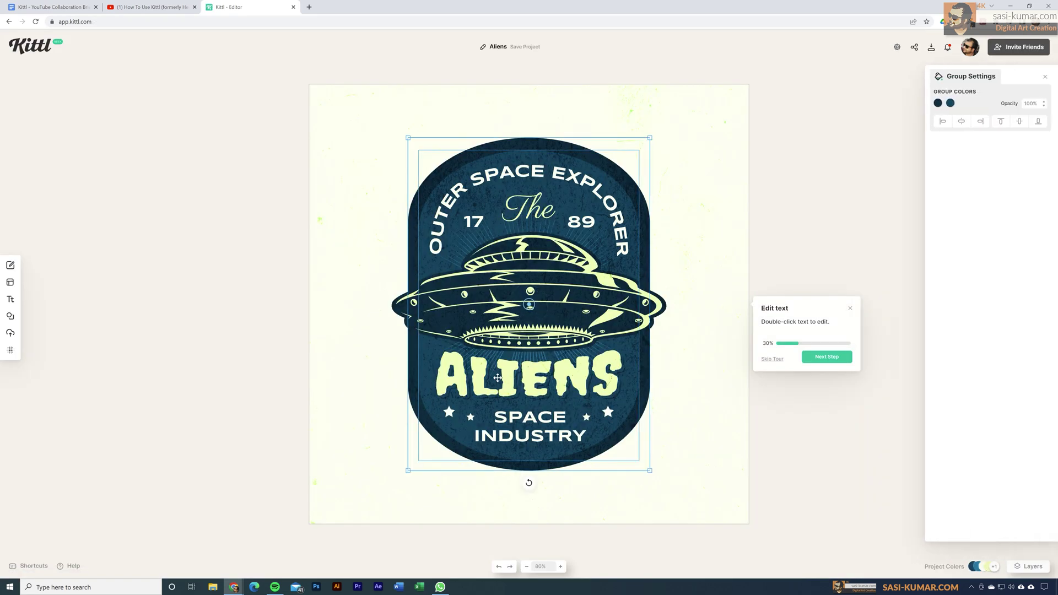
click(951, 103)
click(848, 202)
click(931, 120)
click(788, 165)
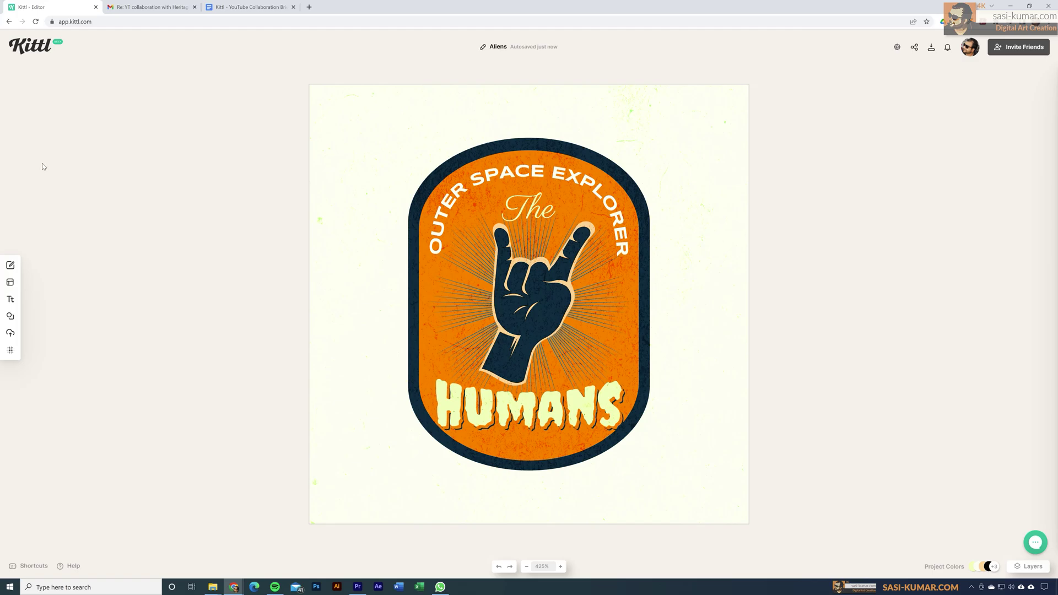
Create a new blank project.
mouse_move(16, 261)
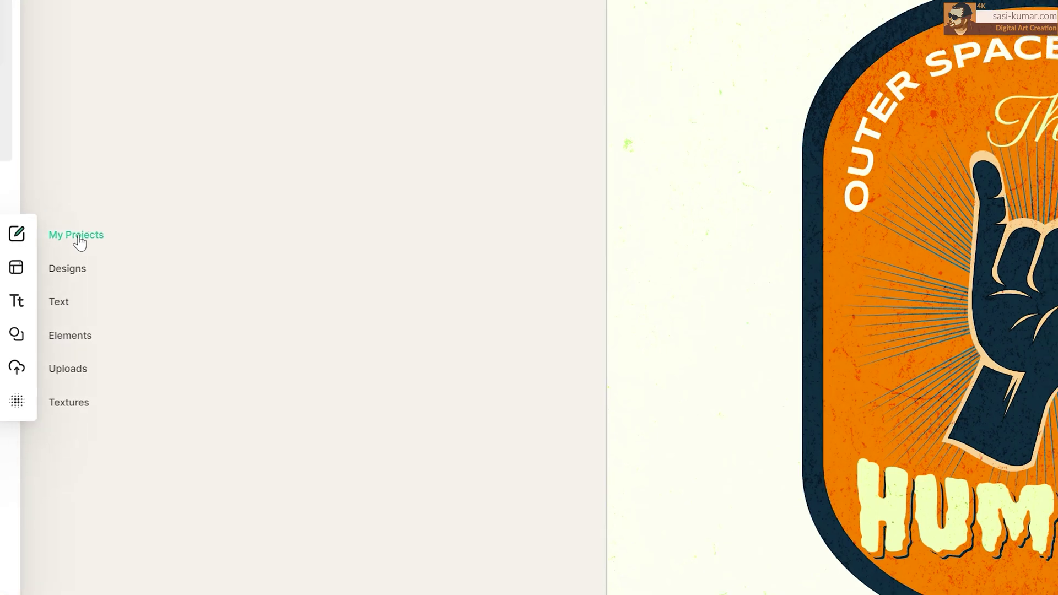
click(74, 238)
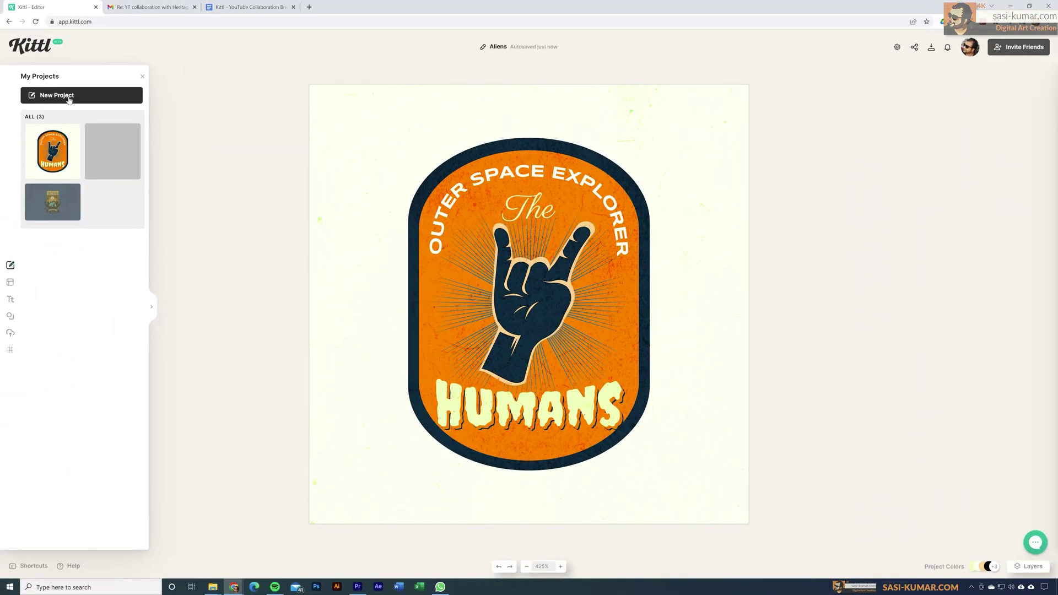
click(69, 98)
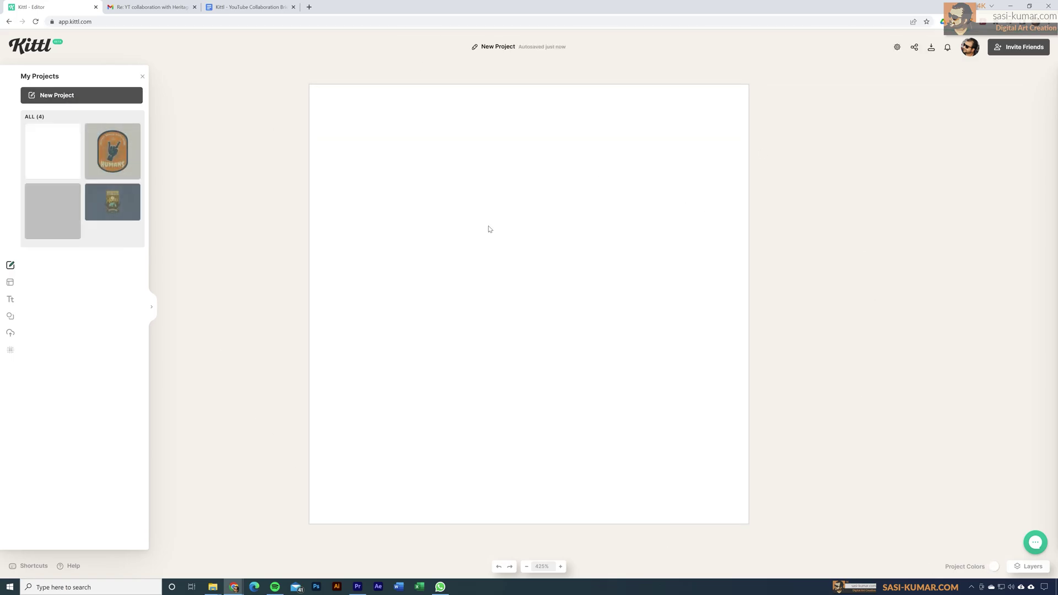
Set the artboard size to the Postcard preset, 4" × 6".
click(897, 48)
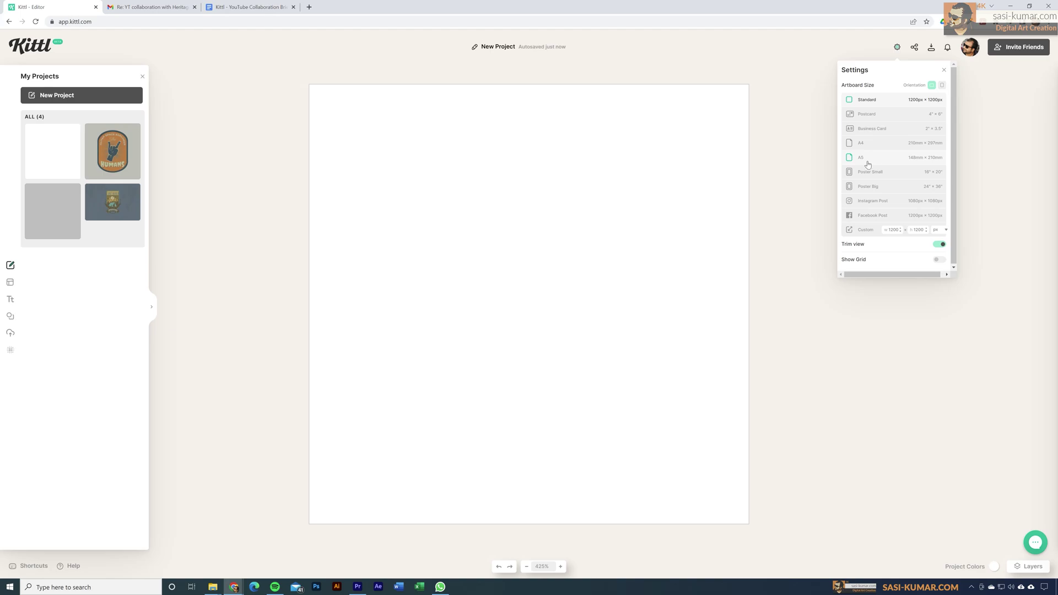
click(867, 115)
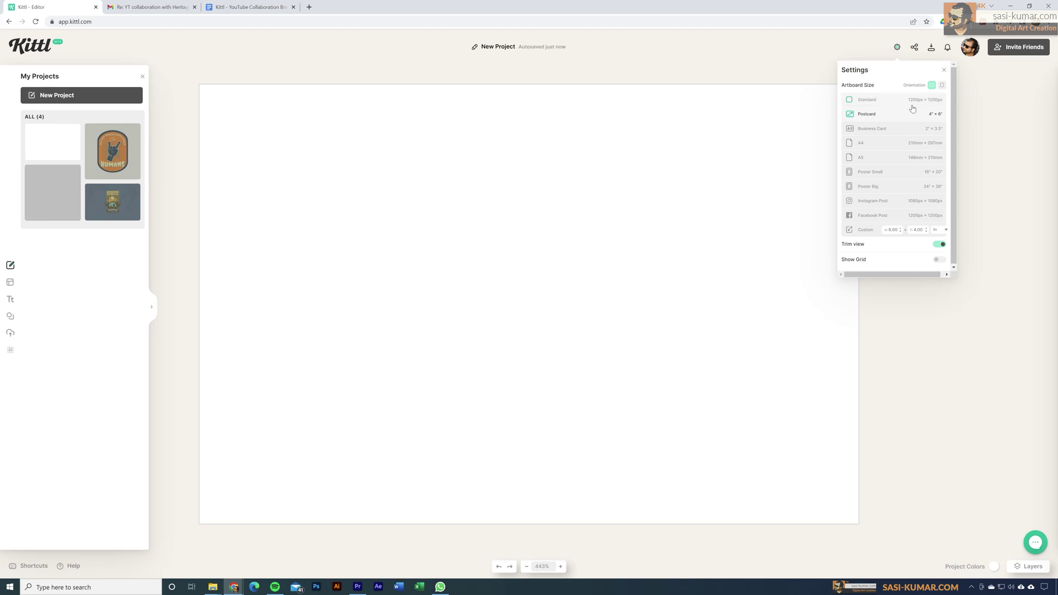
click(419, 61)
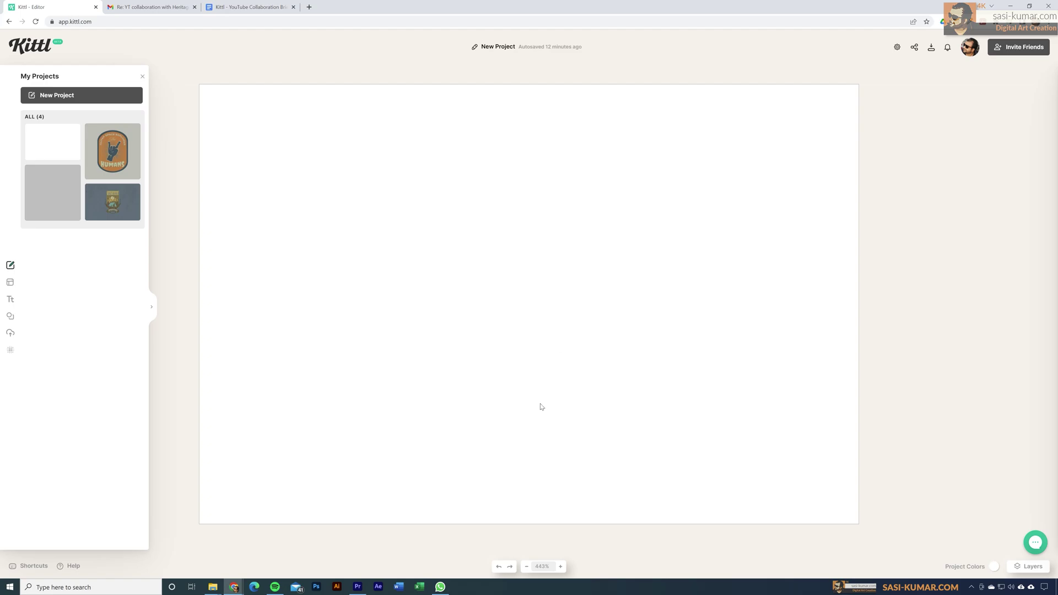
Add the dark square from the Basic Shapes elements to the artboard.
click(521, 223)
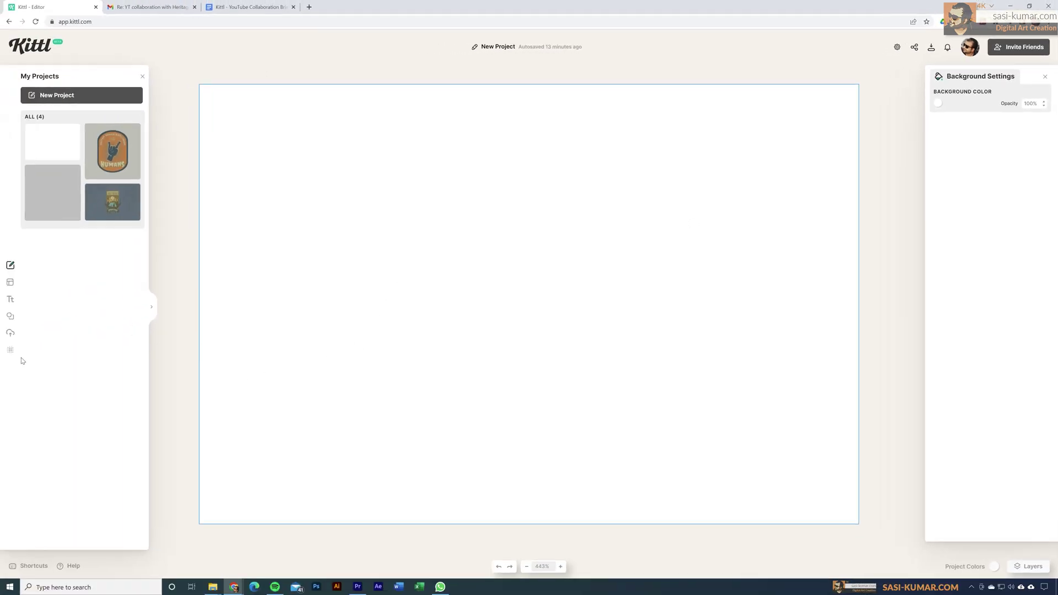
click(11, 318)
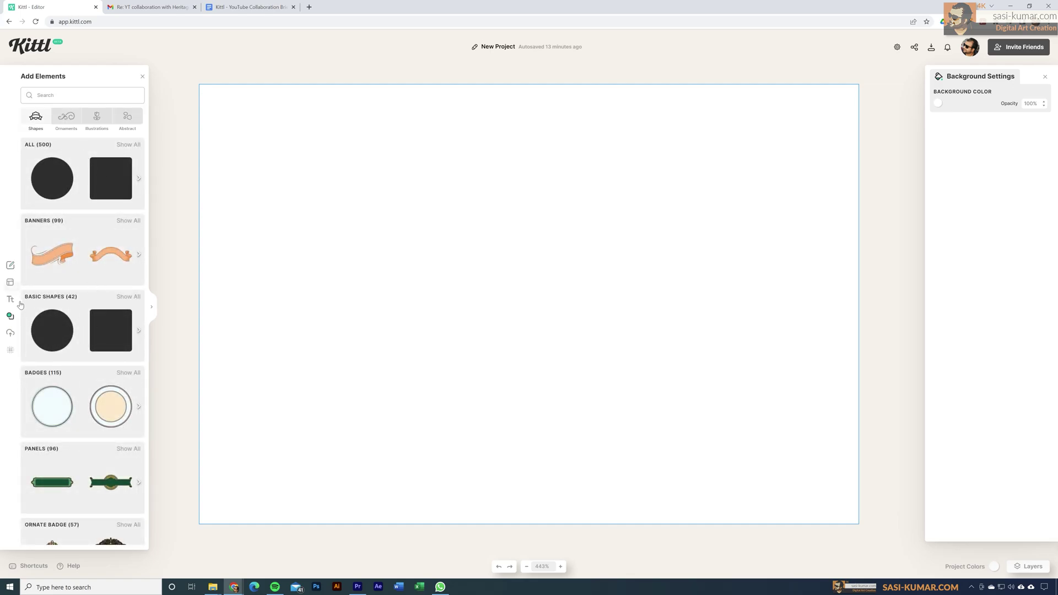
click(153, 310)
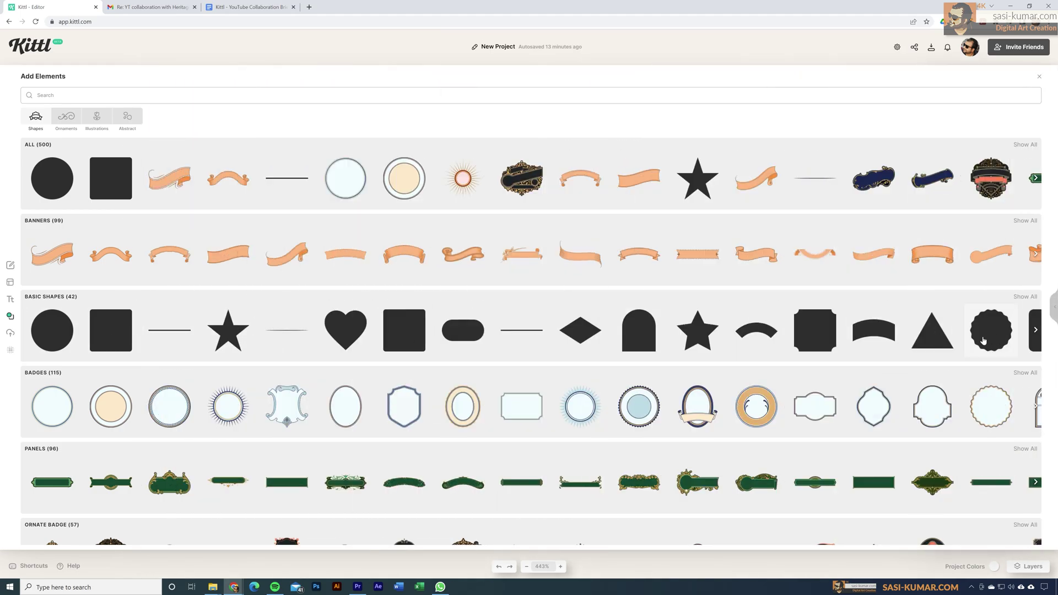
click(1021, 298)
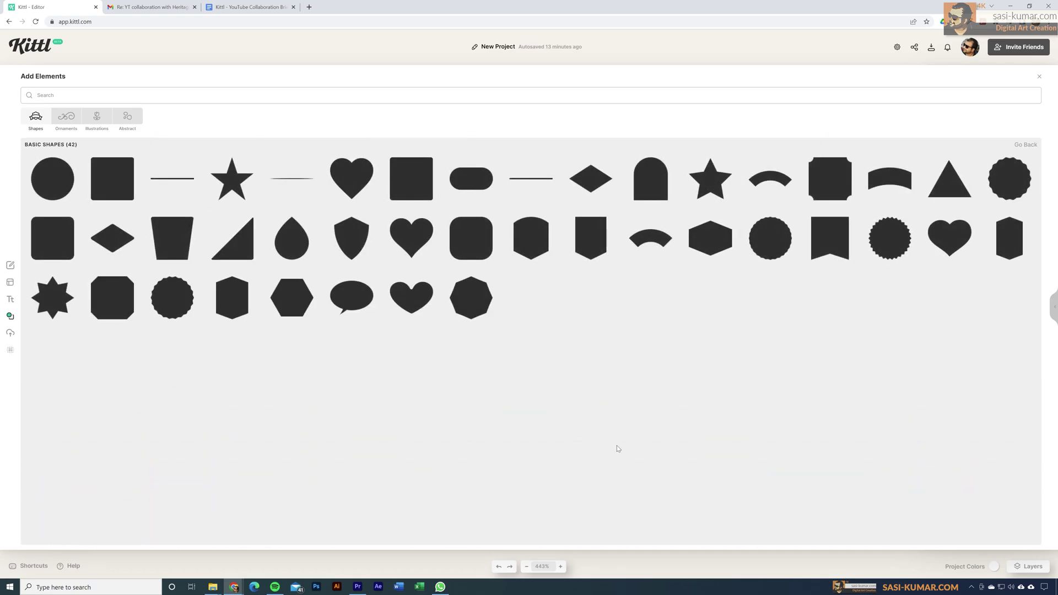
click(109, 187)
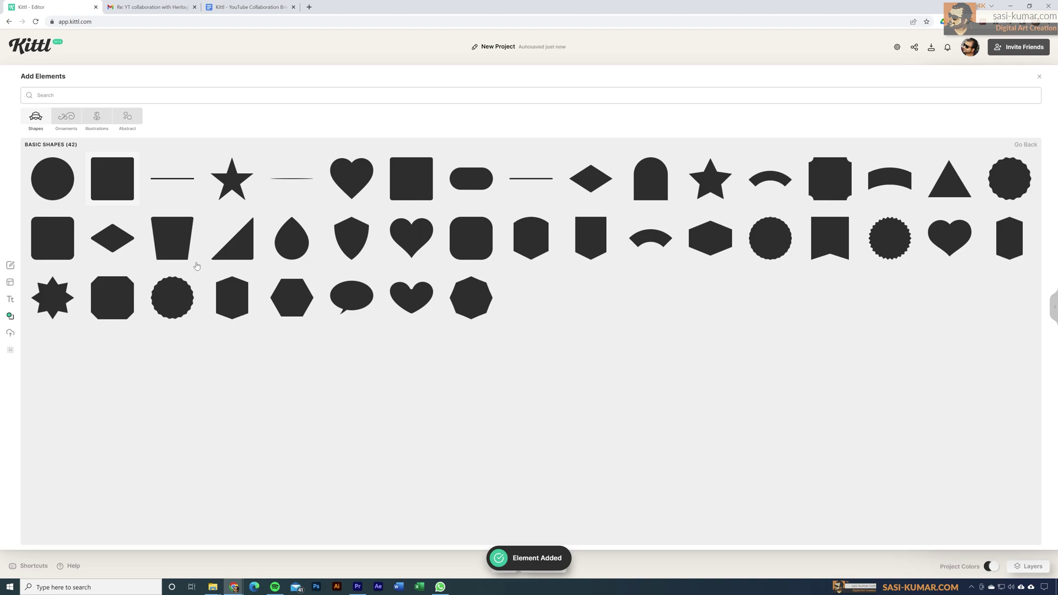
click(1039, 77)
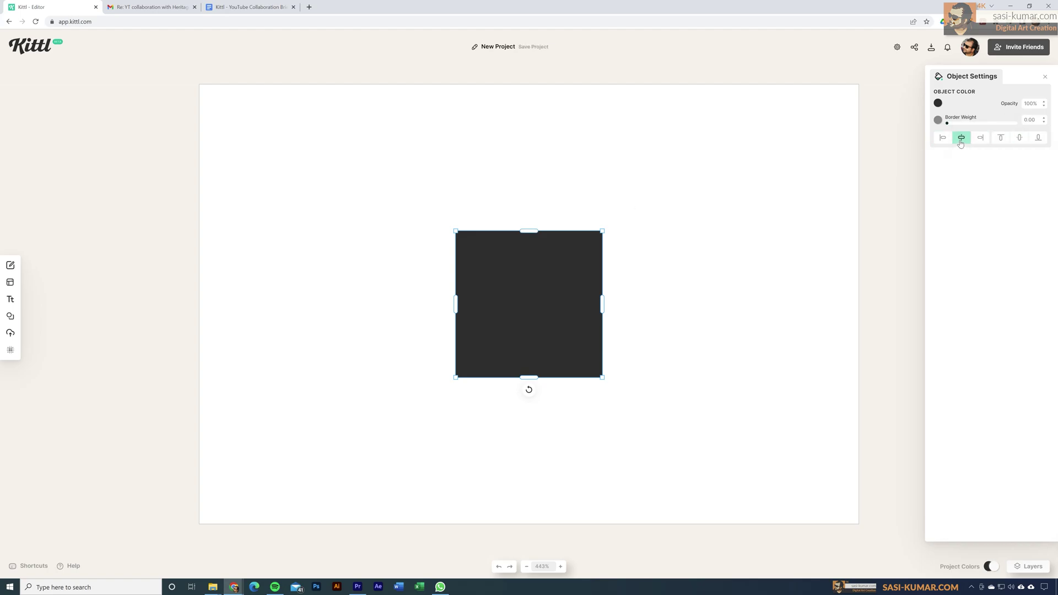
Stretch the square on all four sides to cover the entire artboard.
drag(602, 304, 859, 304)
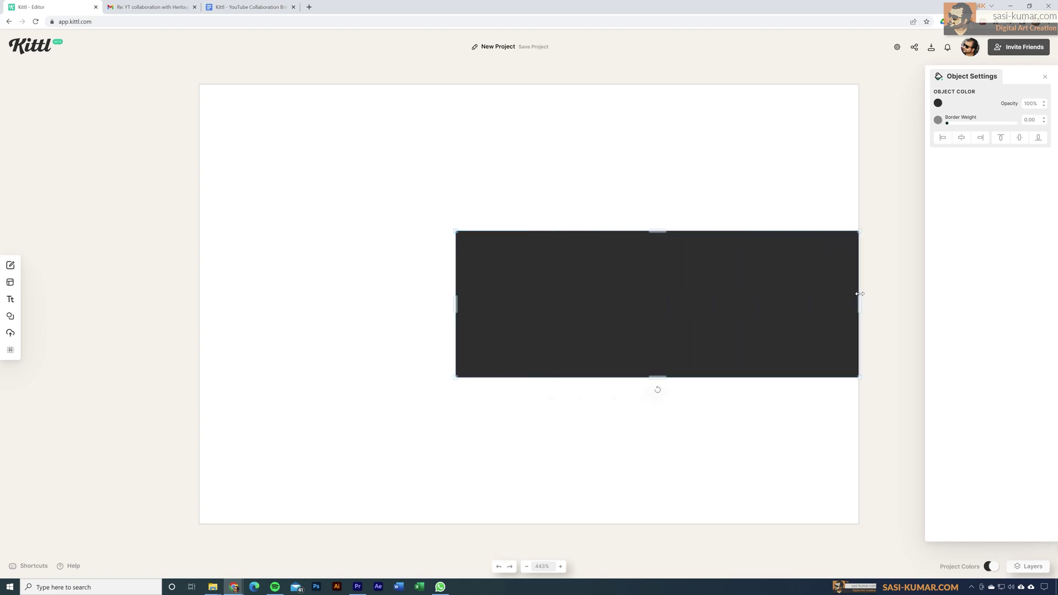
drag(456, 304, 204, 303)
drag(526, 231, 529, 85)
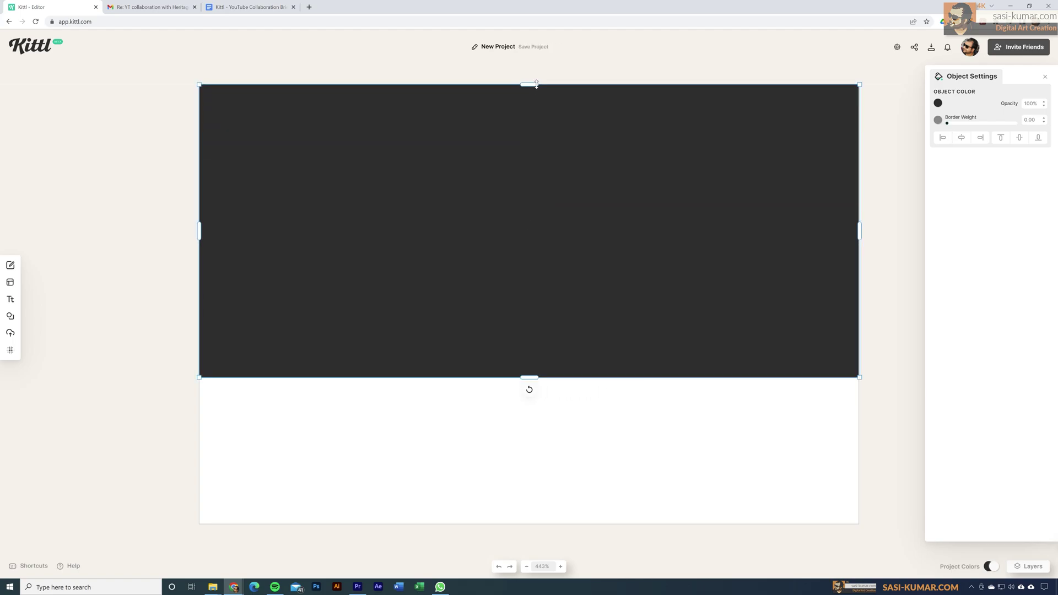
drag(531, 378, 527, 524)
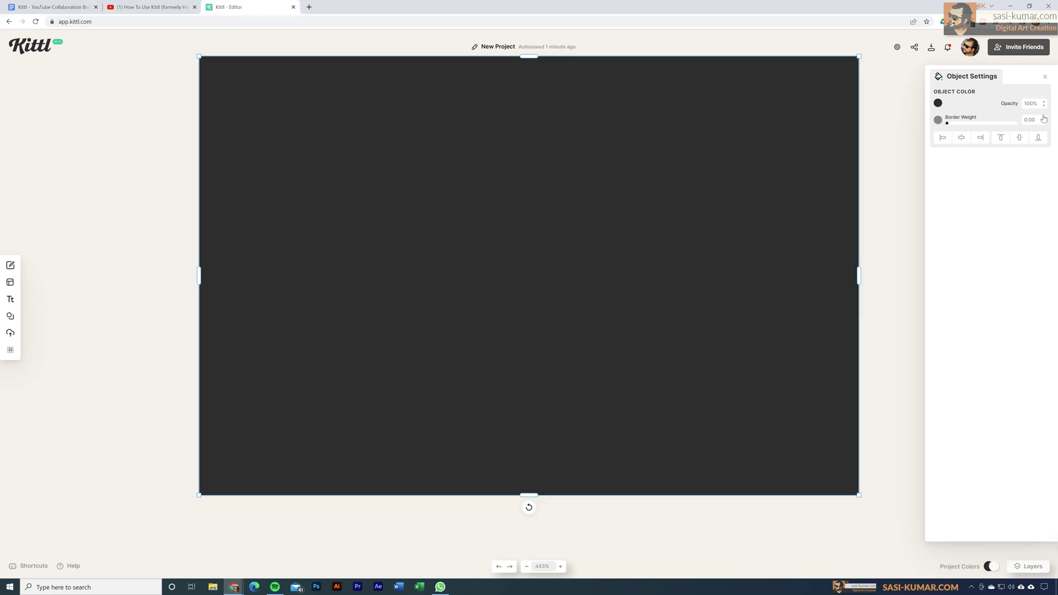
Change the full-artboard rectangle's color to a light greenish yellow.
click(938, 104)
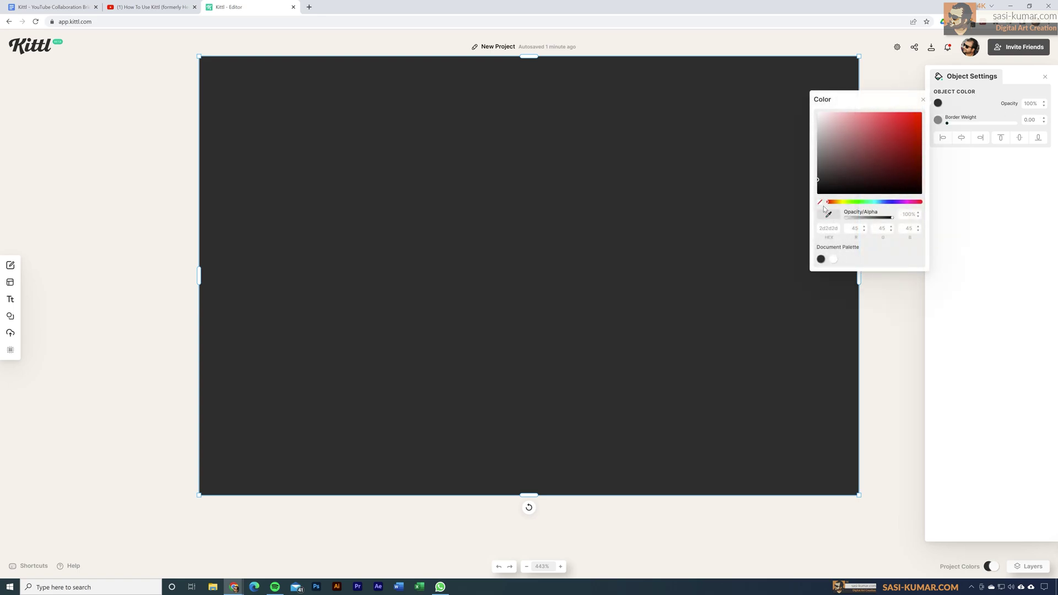
drag(831, 204, 840, 204)
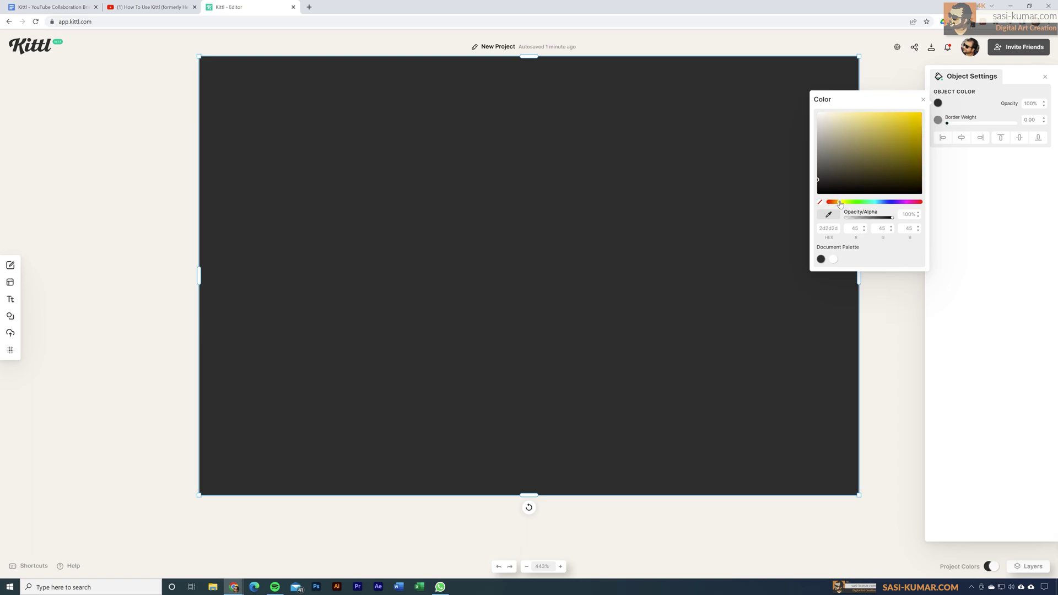
click(867, 120)
drag(867, 119, 862, 114)
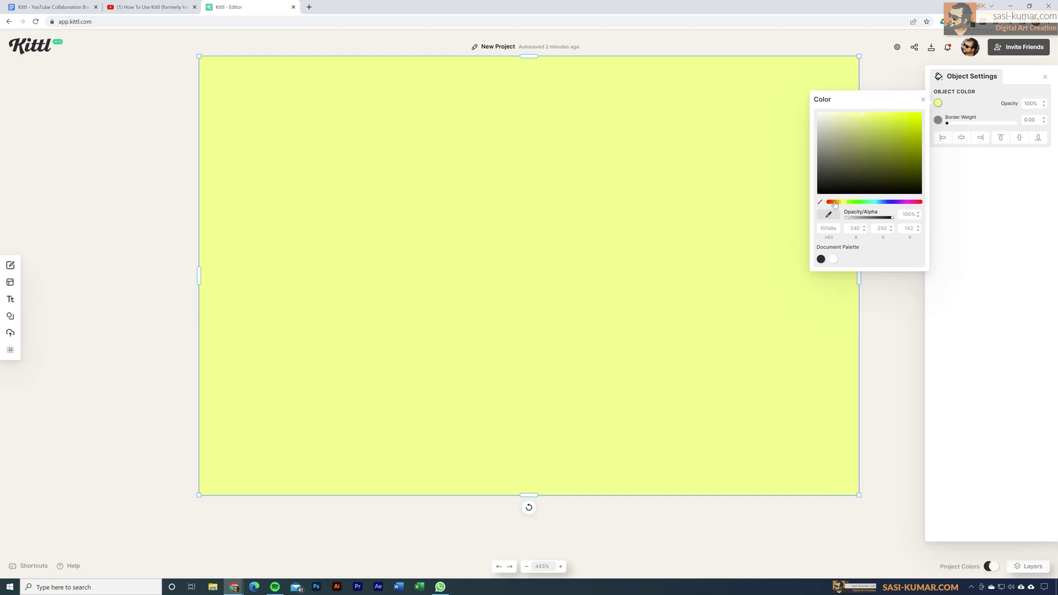
click(881, 66)
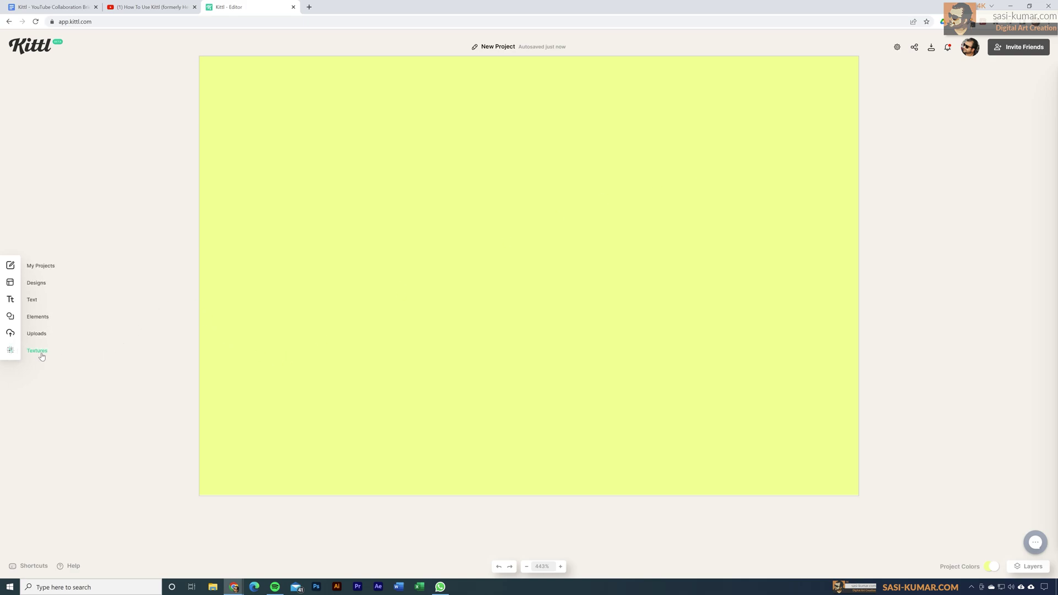
Apply the third texture of the Grunge Textures group, the light scratched one, to the artboard.
click(41, 353)
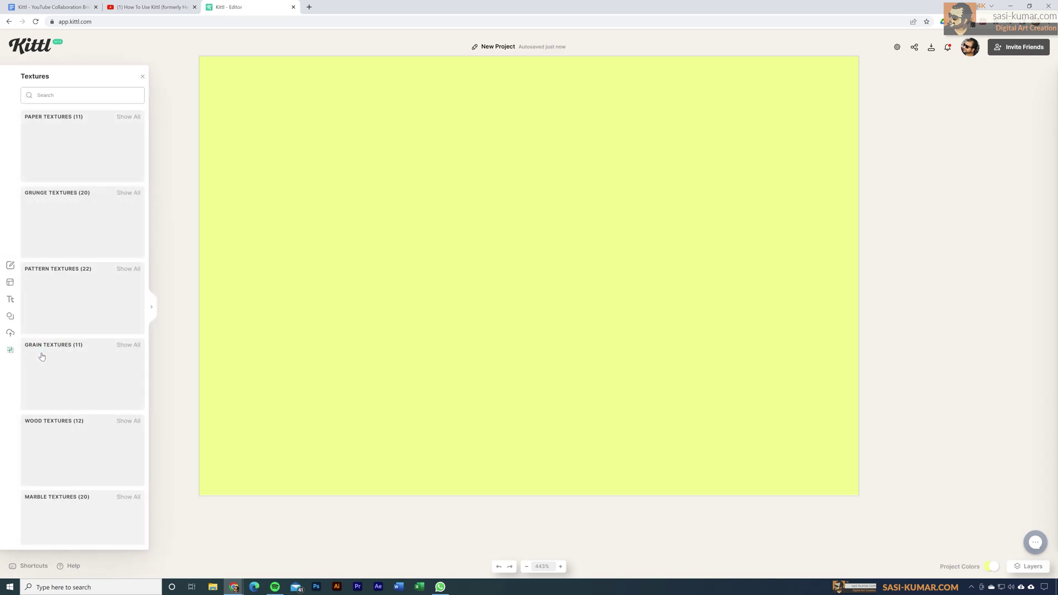
click(152, 314)
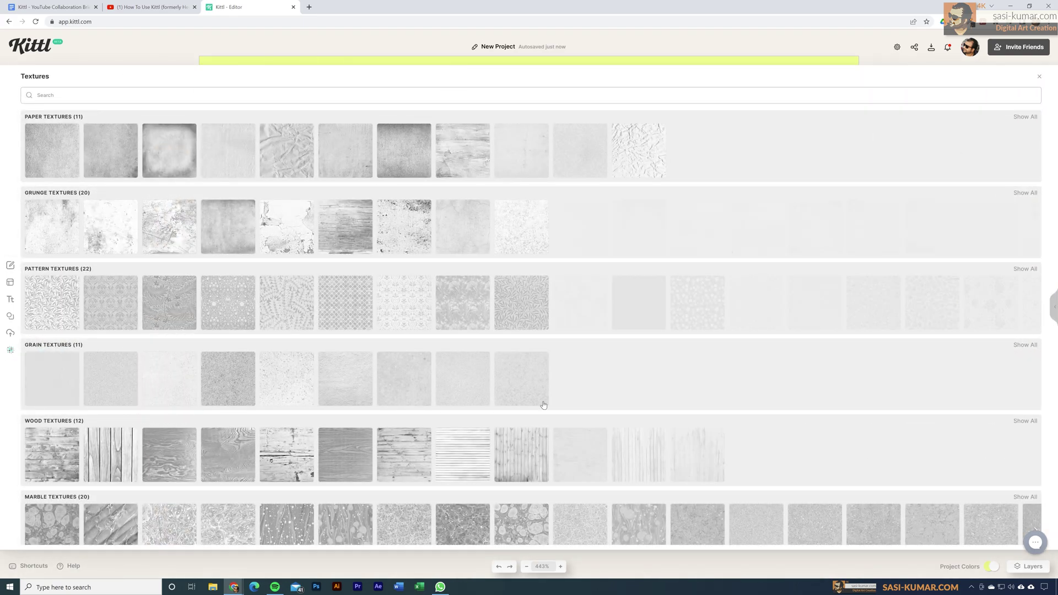
scroll(543, 405, down, 3)
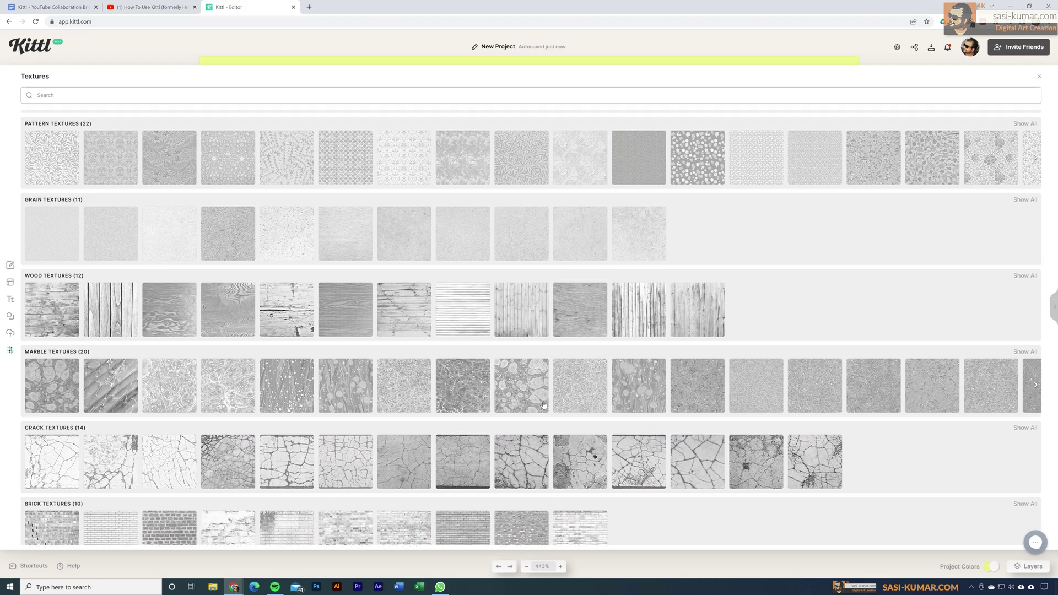
scroll(544, 405, up, 3)
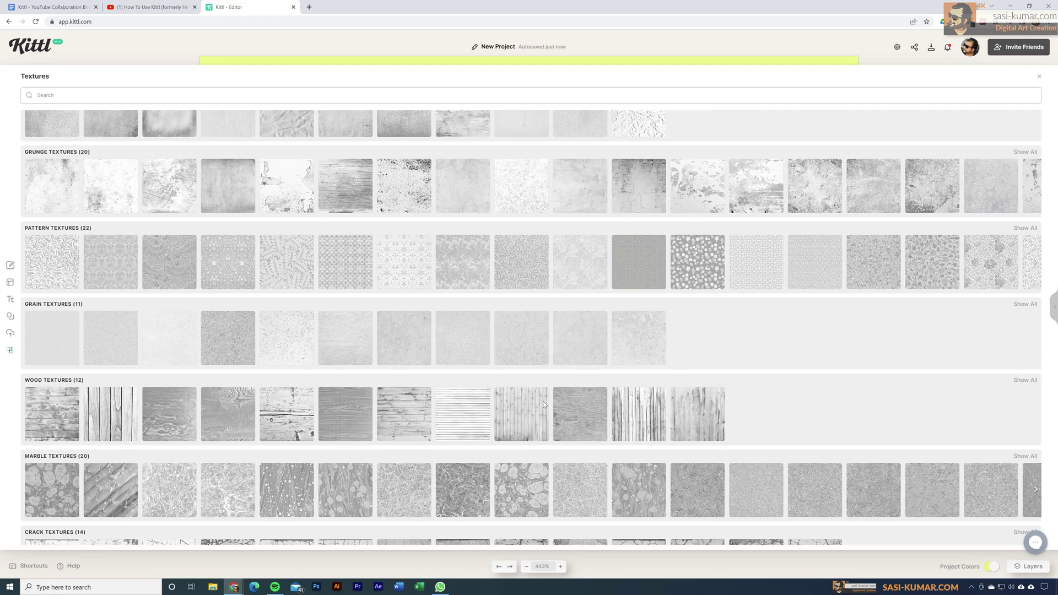
scroll(543, 405, up, 1)
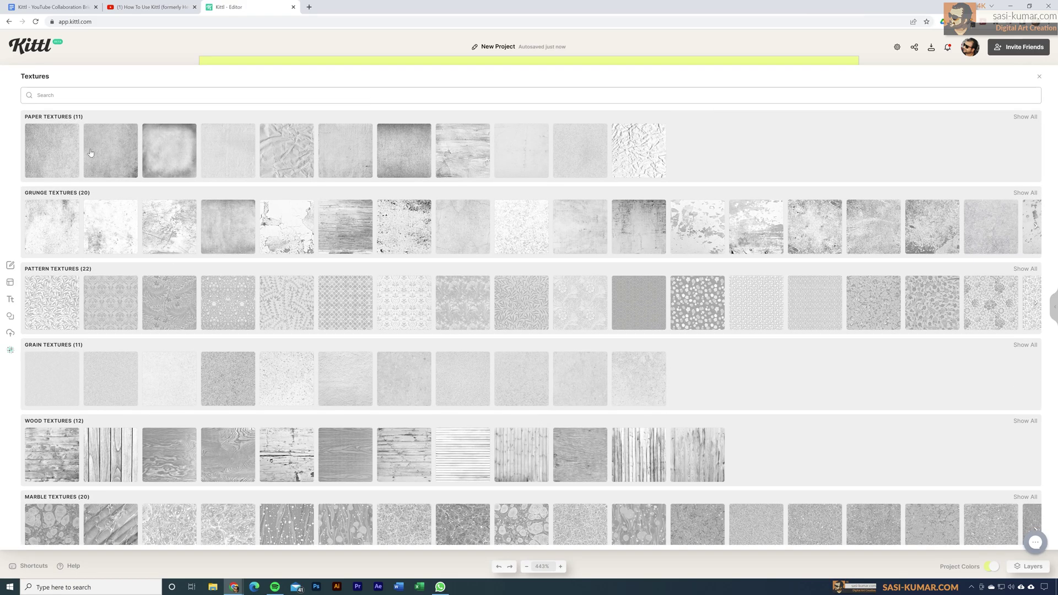
click(174, 236)
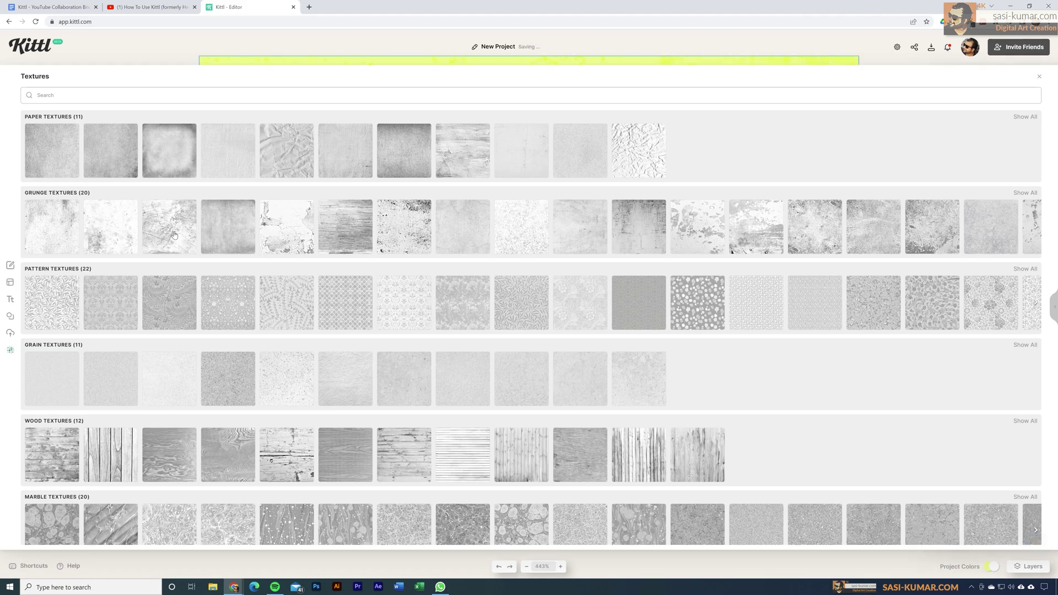
click(1039, 76)
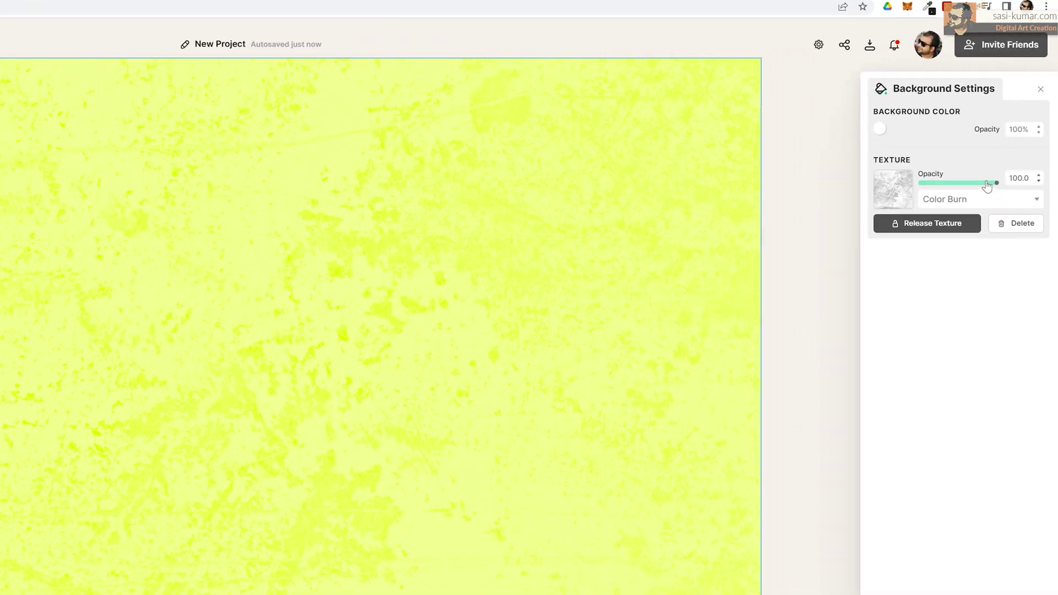
Try the texture at 64.2% opacity with the Multiply and Overlay blending modes.
drag(994, 189, 970, 187)
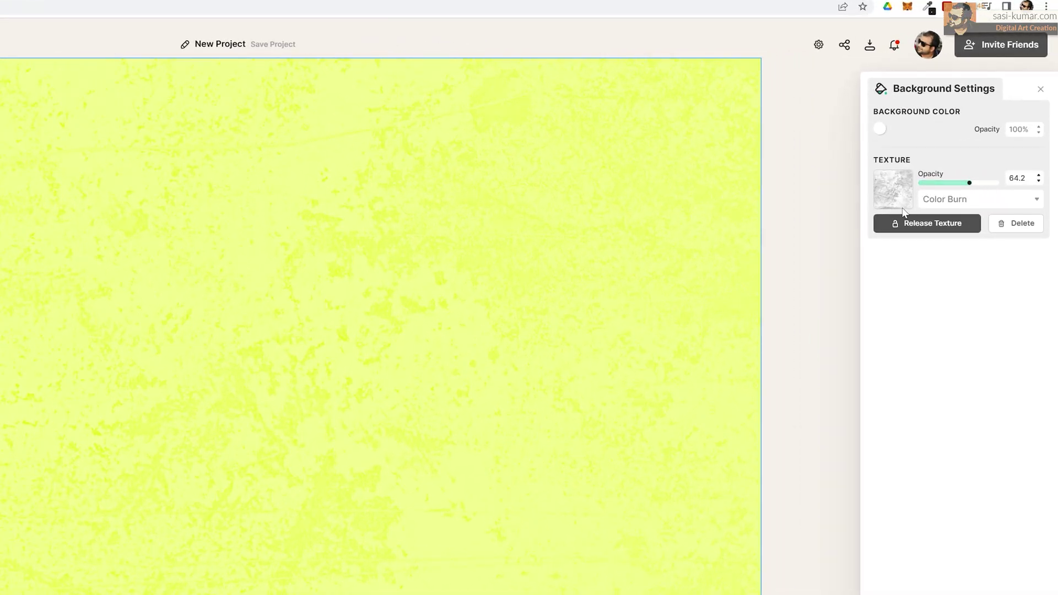
click(1032, 199)
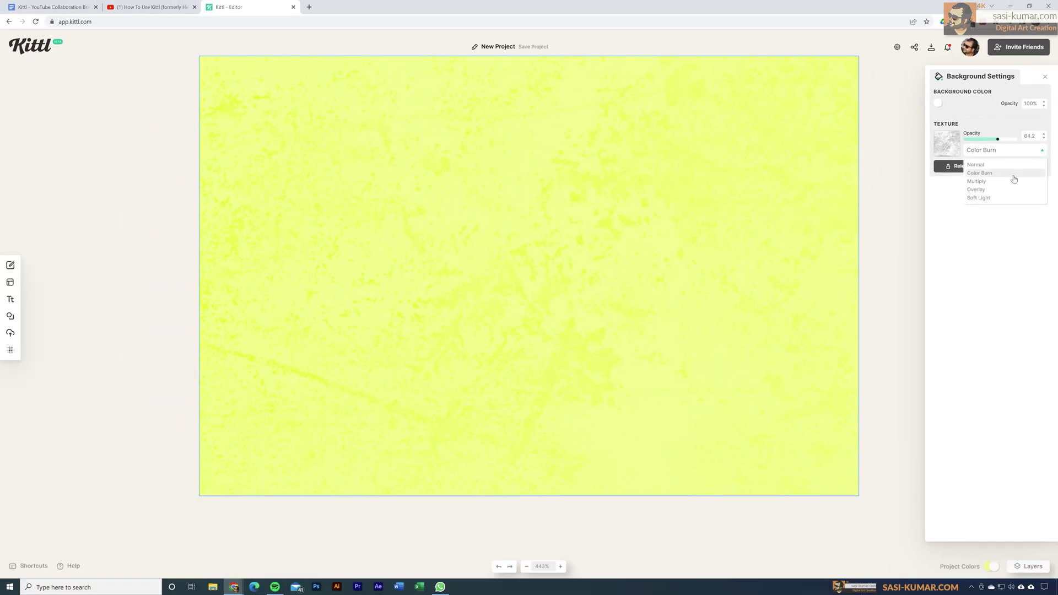
click(1014, 180)
click(1012, 154)
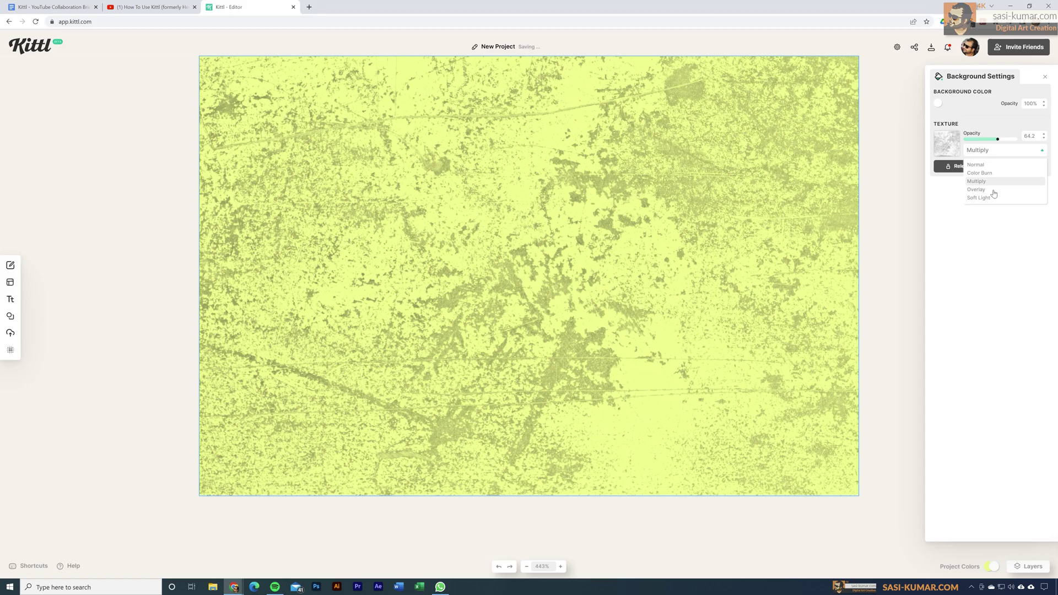
click(994, 190)
Set the texture's blending mode to Soft Light and its opacity to 75%.
click(998, 156)
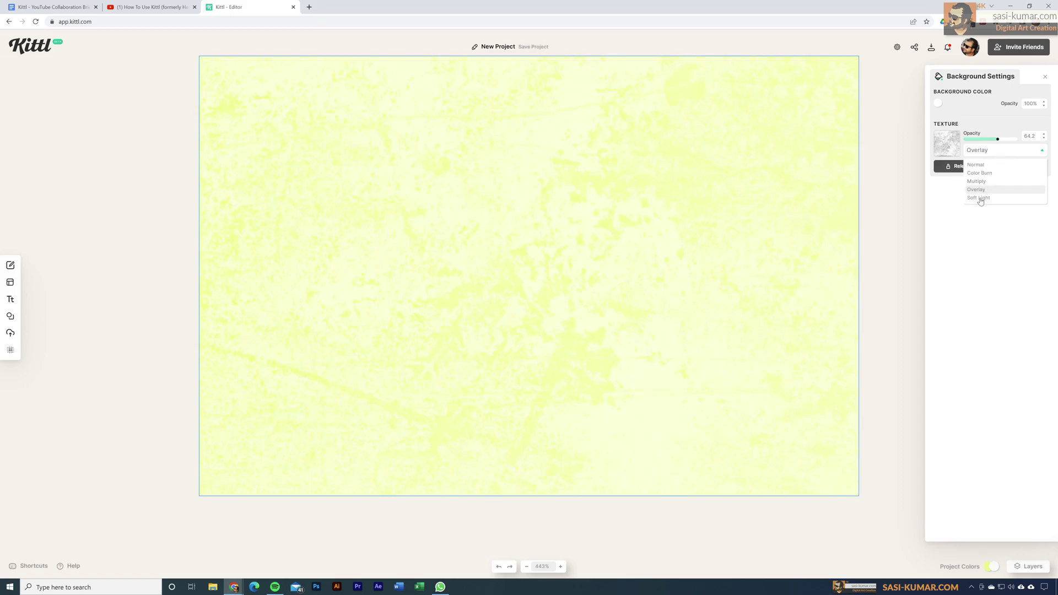
click(981, 199)
click(994, 154)
drag(997, 139, 1057, 136)
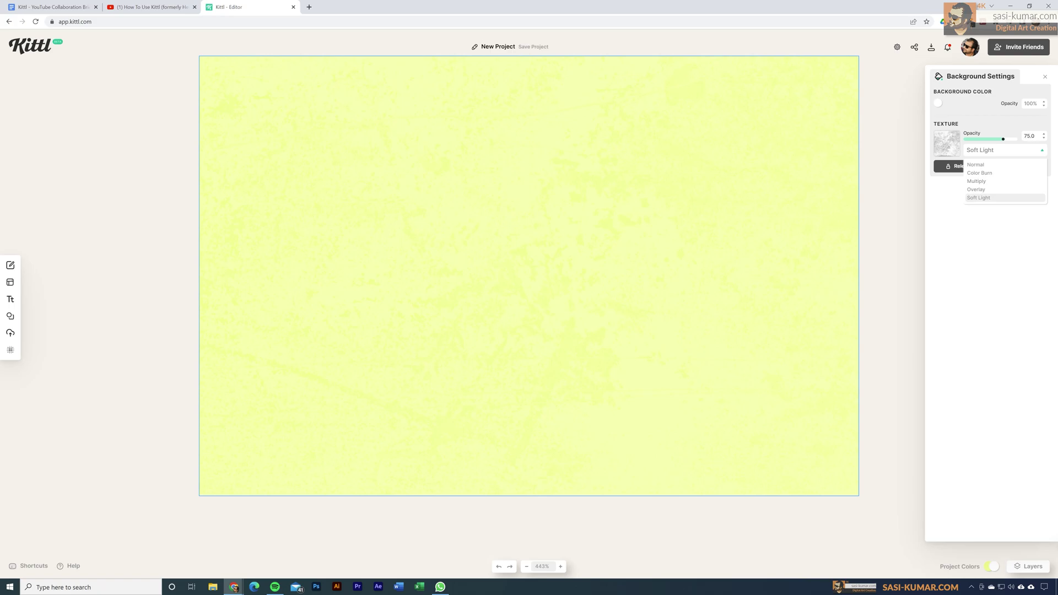
click(147, 236)
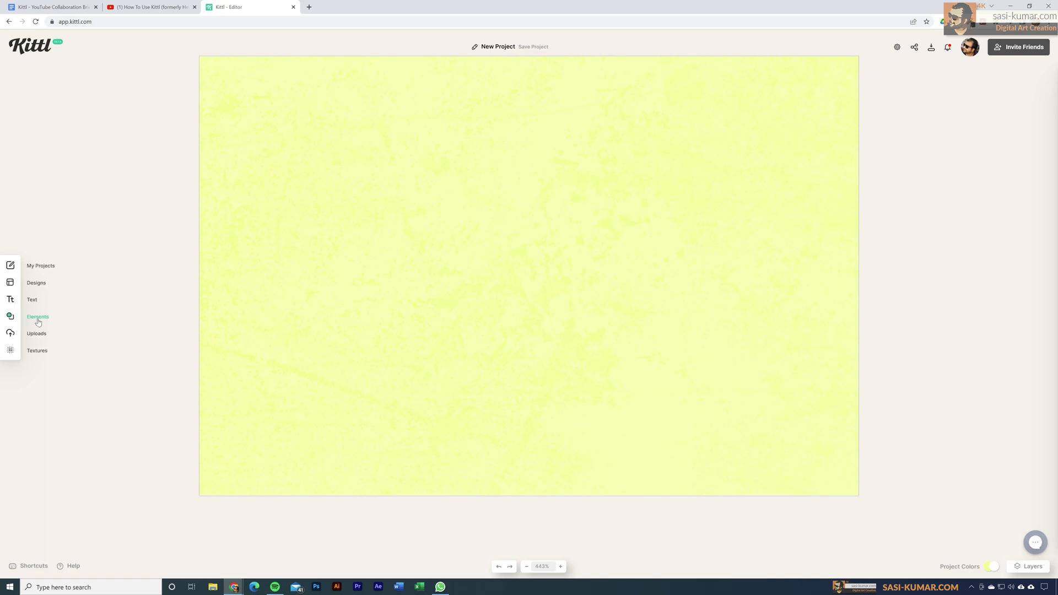
Add the pointed shield badge with a cream top band from the Badges elements and enlarge it in the artboard's center.
click(37, 317)
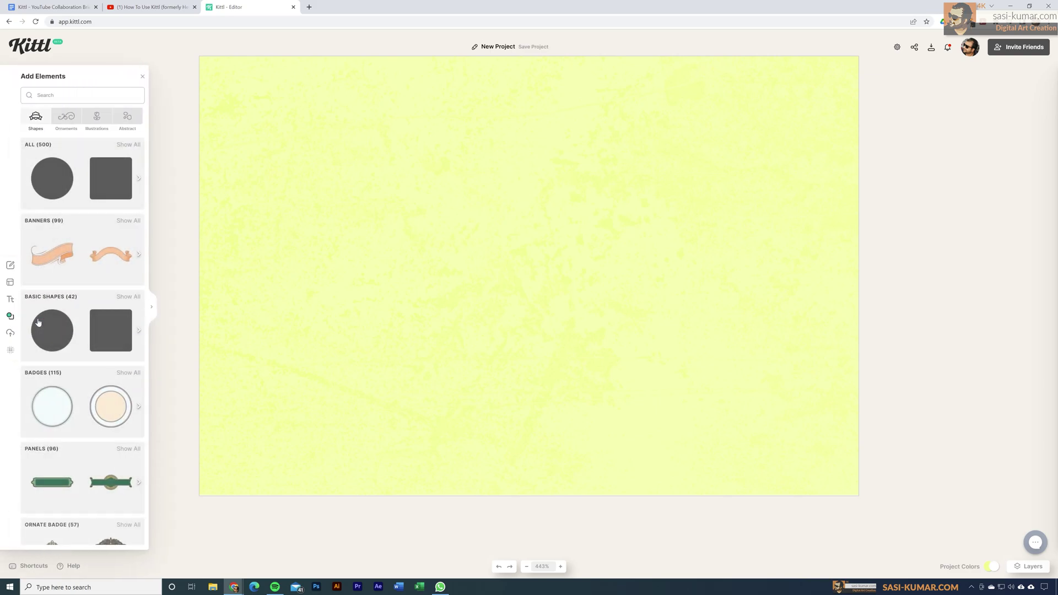
click(153, 308)
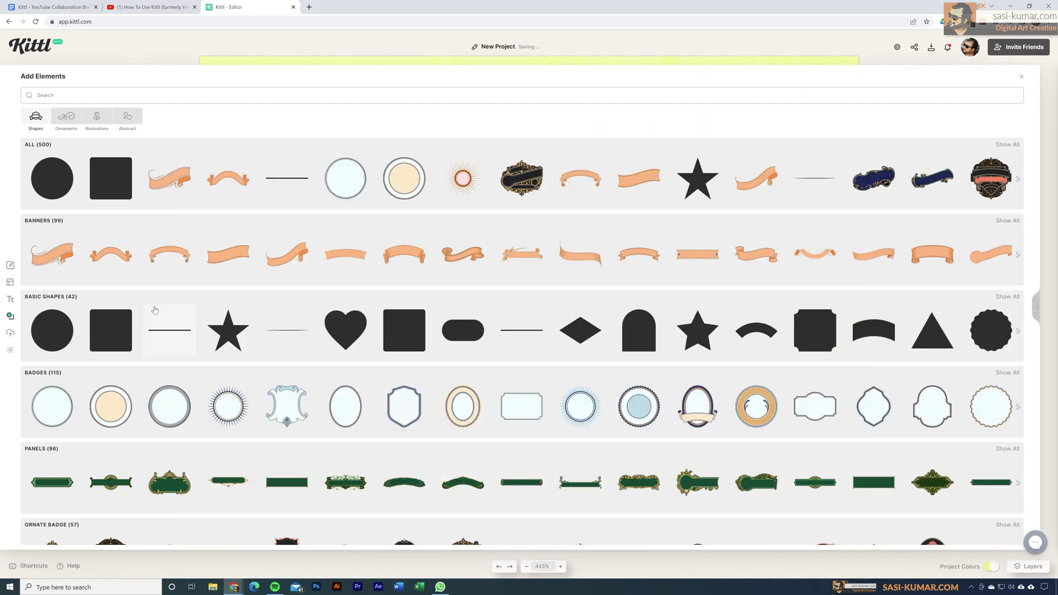
click(1026, 372)
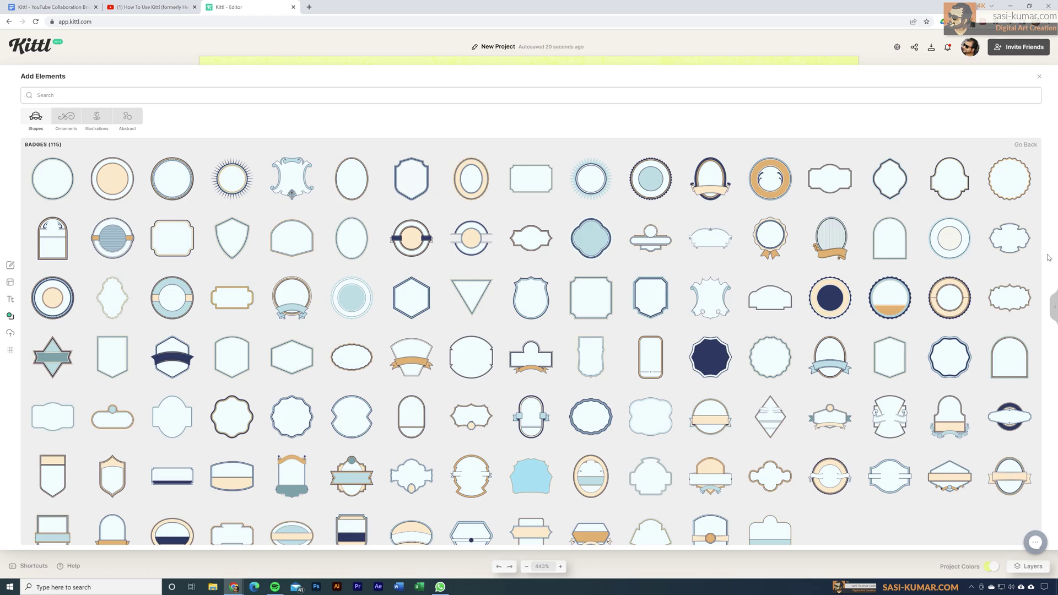
click(42, 471)
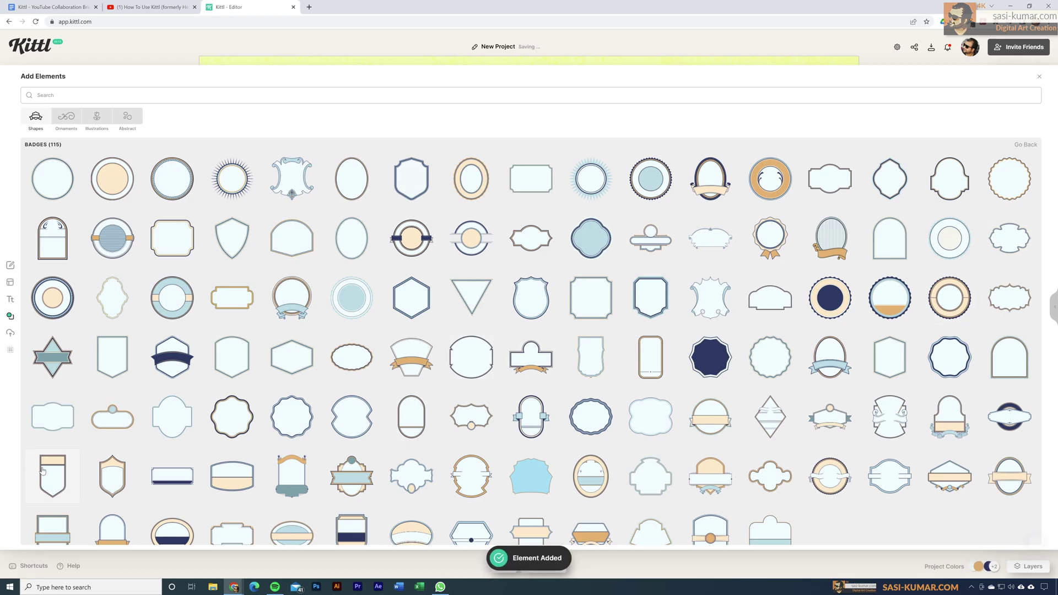
click(1039, 76)
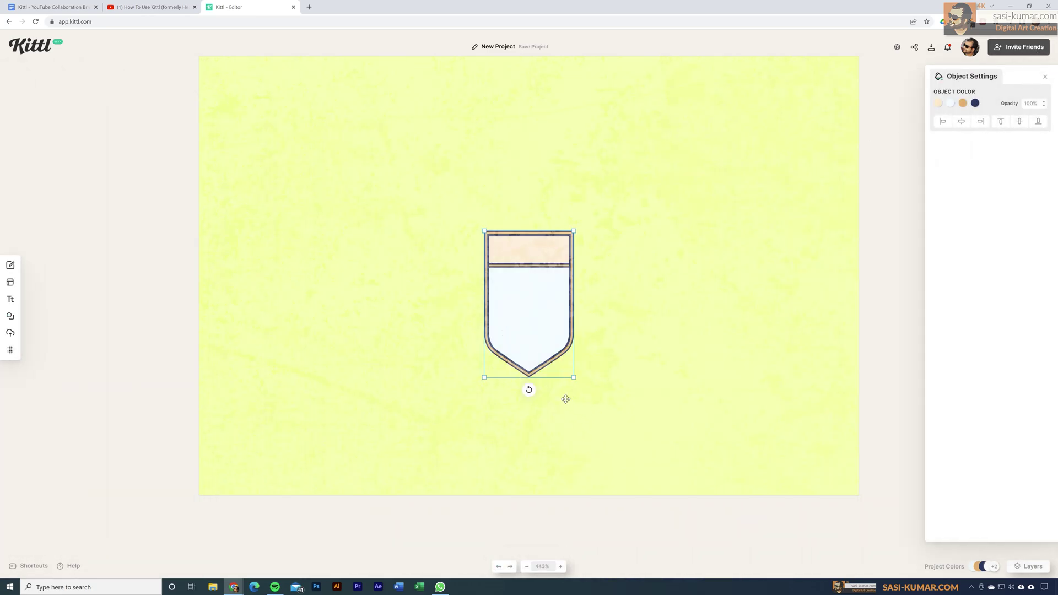
drag(579, 384, 661, 515)
drag(562, 366, 548, 254)
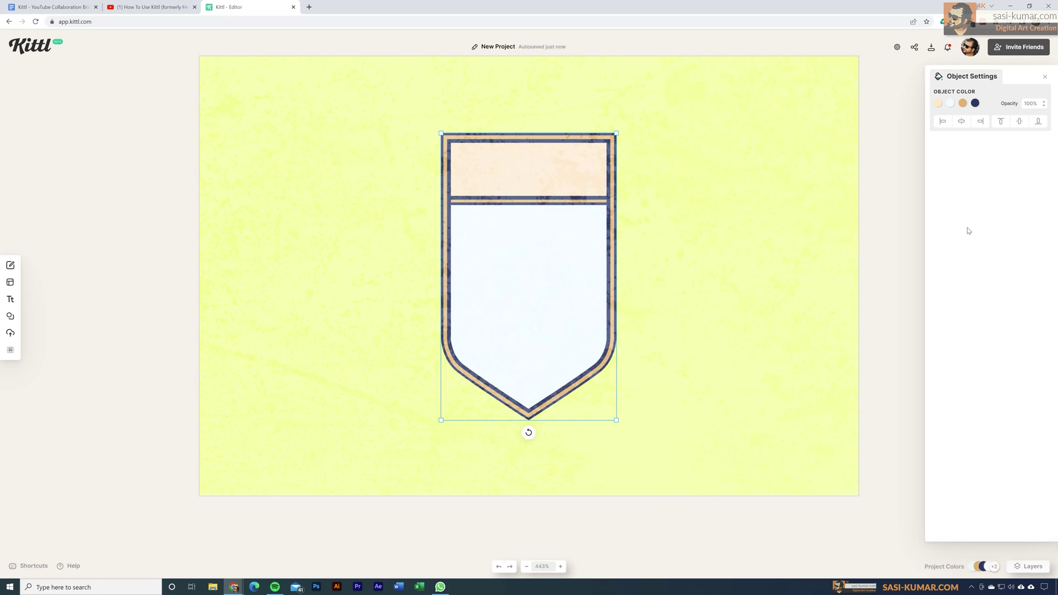
Change the badge's pale blue lower fill to a dark olive brown.
click(949, 107)
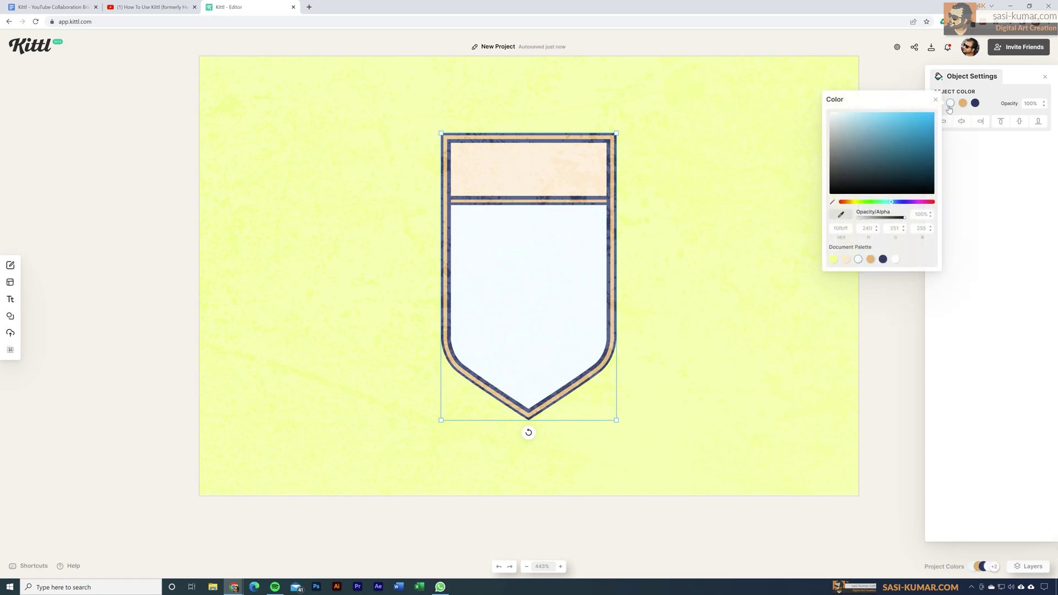
click(849, 201)
click(882, 160)
drag(882, 160, 911, 175)
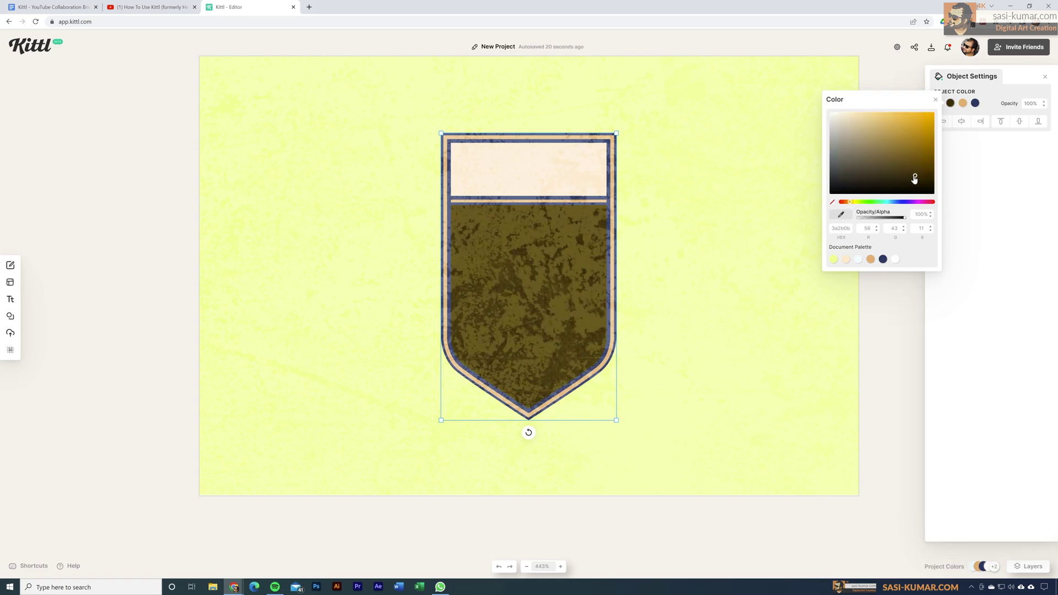
click(876, 347)
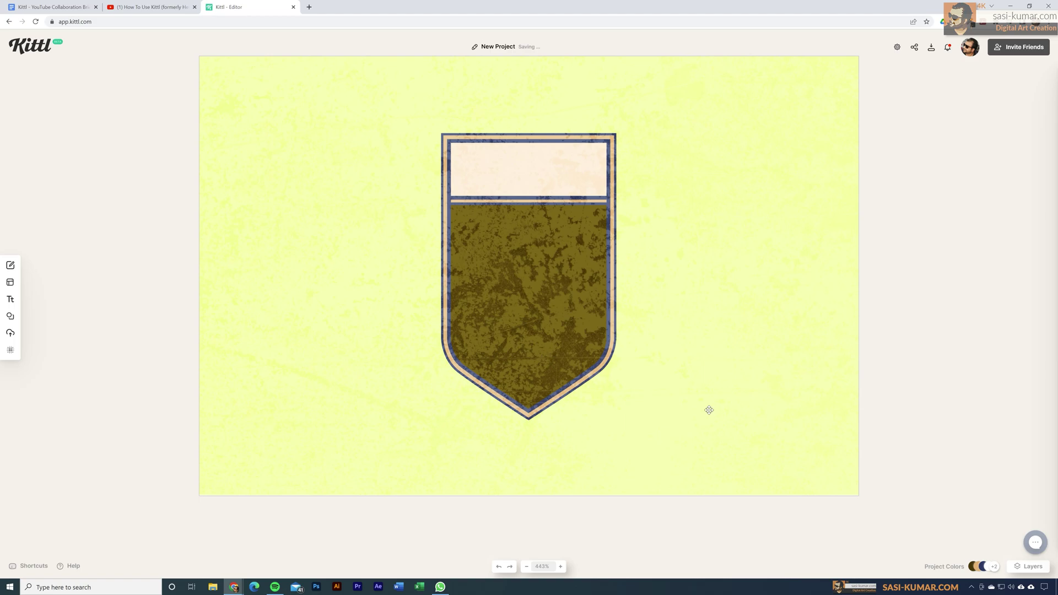
Release the texture into its own layer directly beneath the badge, and lock the texture and background rectangle layers.
click(1021, 567)
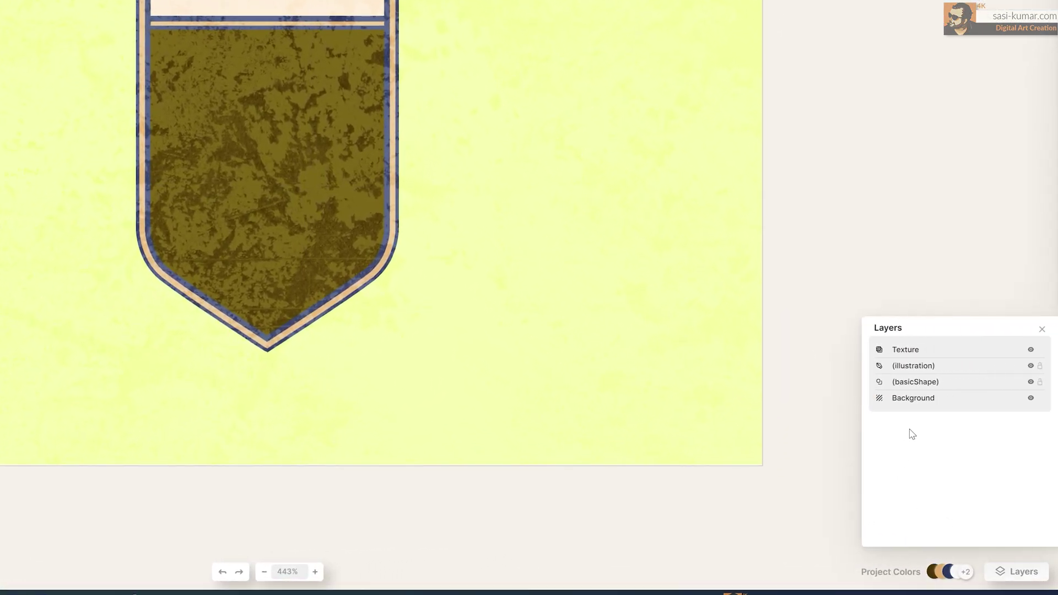
click(915, 353)
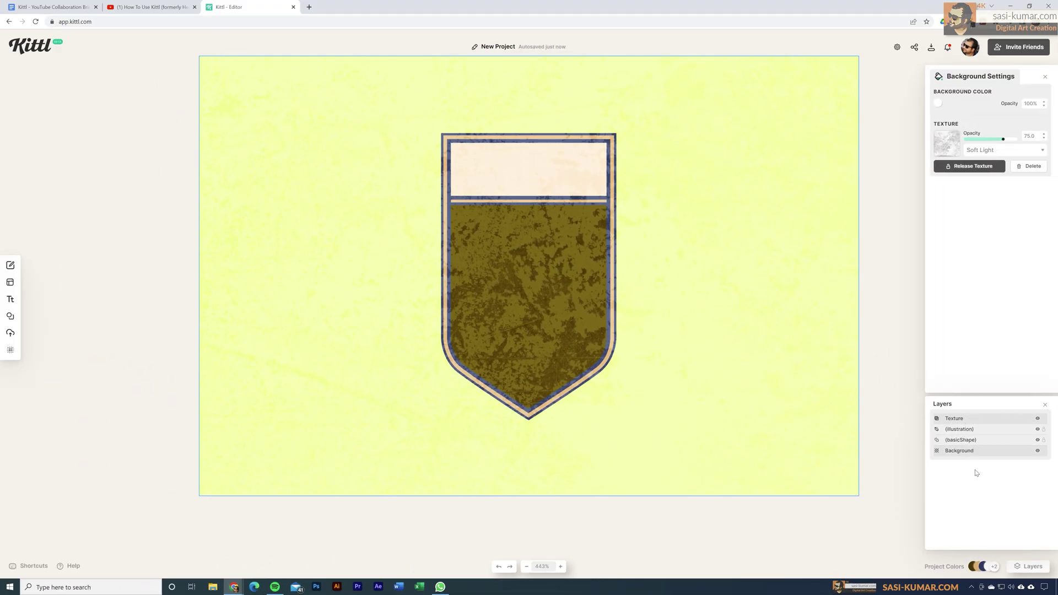
click(1043, 432)
click(971, 166)
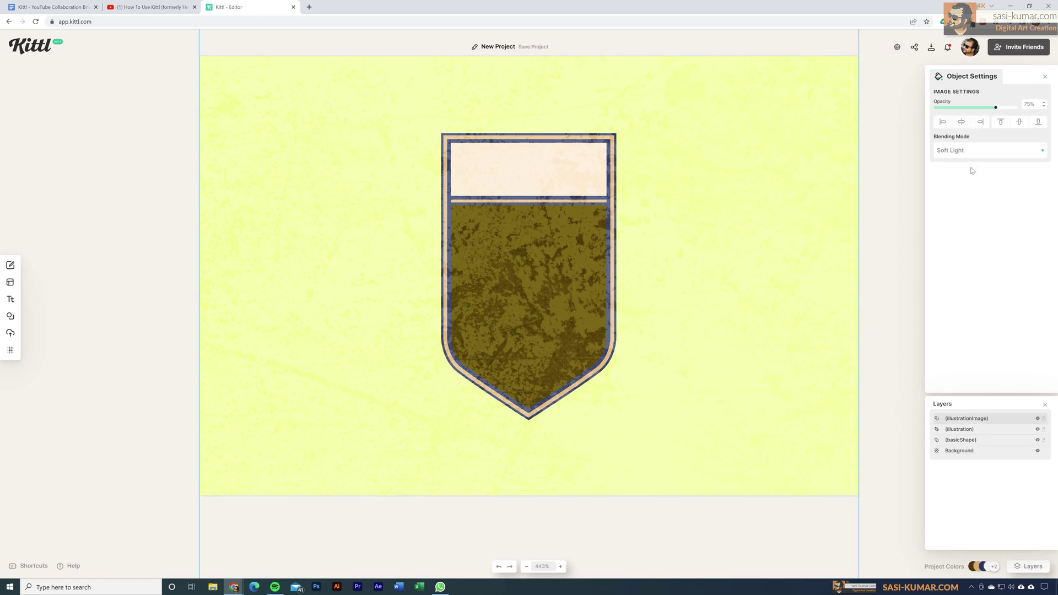
drag(973, 420, 974, 434)
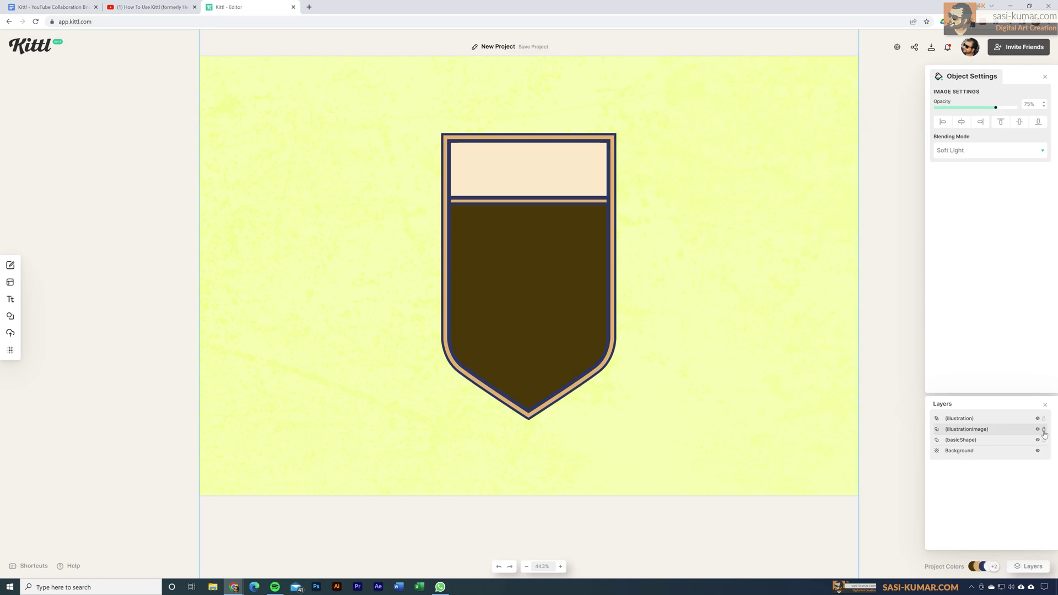
click(1043, 452)
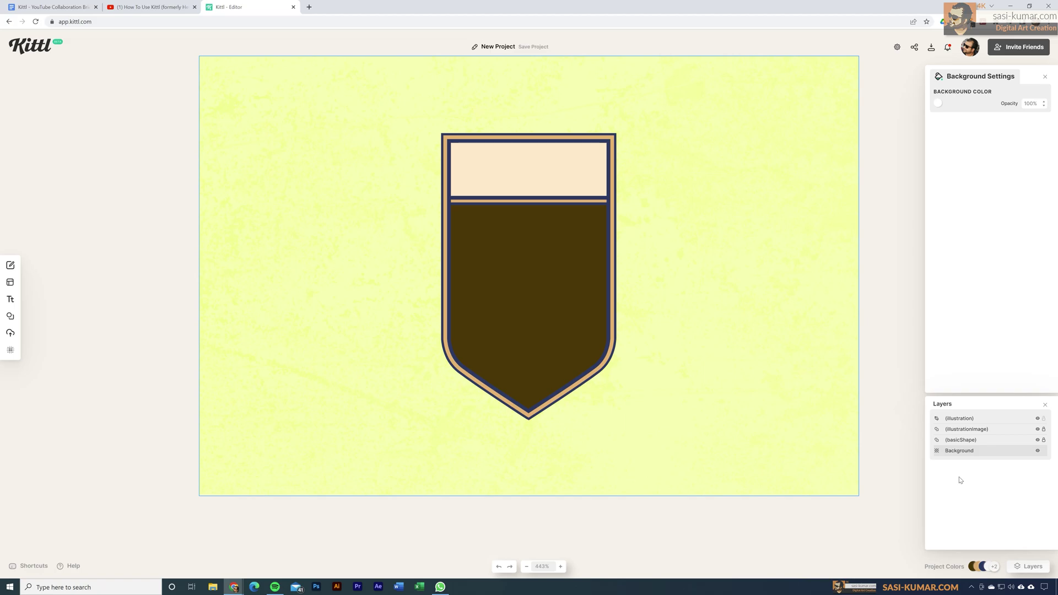
Recolor the badge's navy outlines with the dark brown from the document palette, darkened slightly.
click(976, 419)
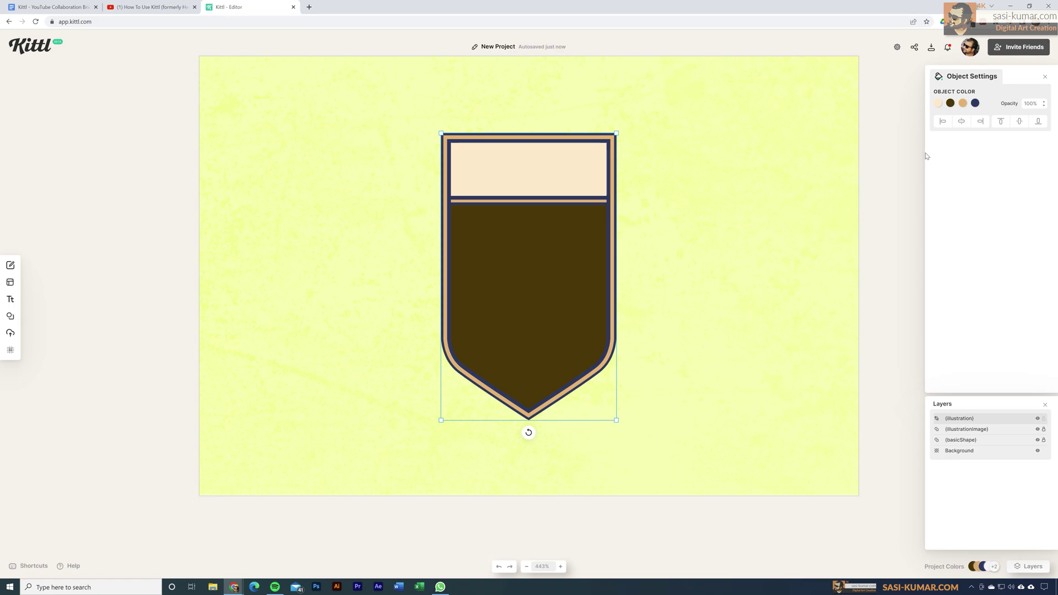
click(976, 104)
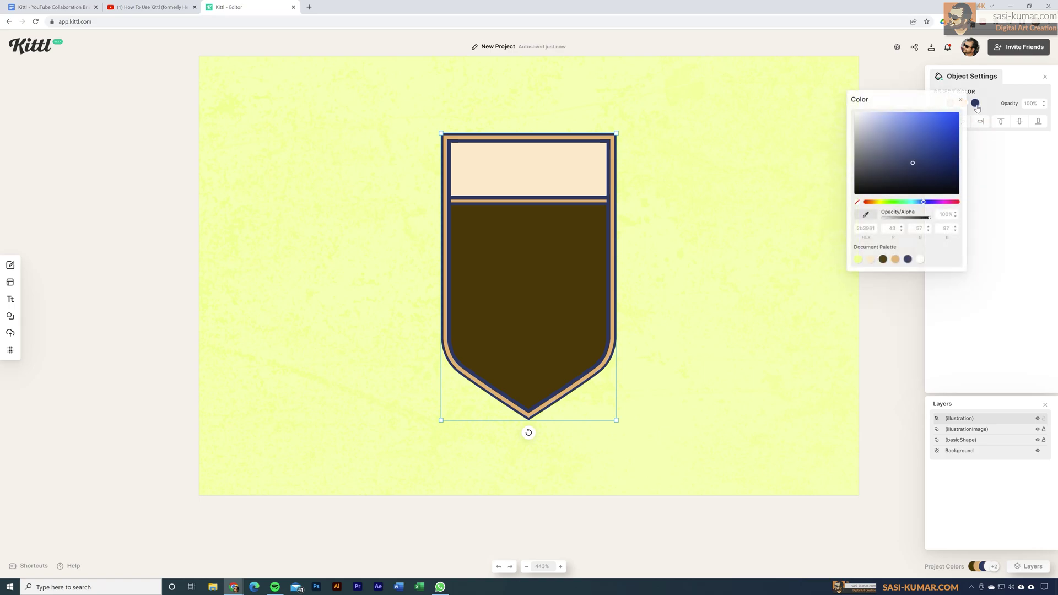
click(881, 263)
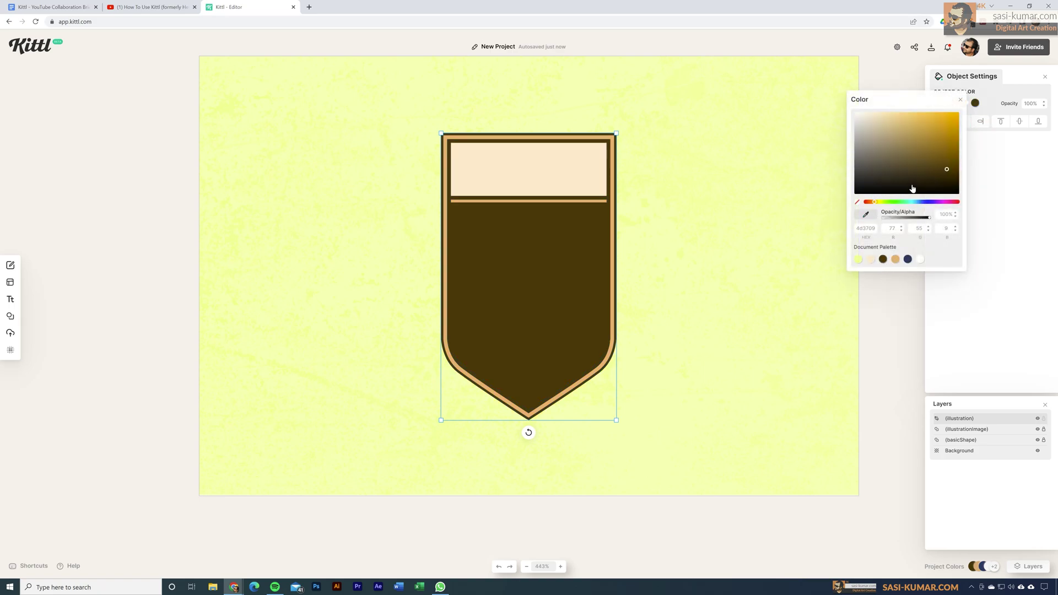
drag(947, 174, 945, 178)
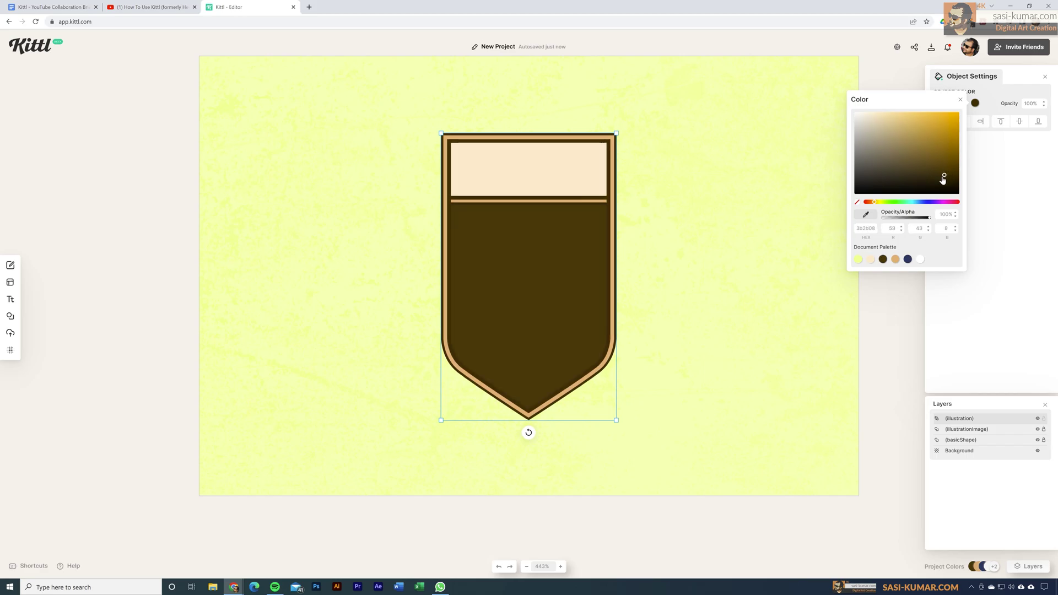
click(995, 187)
Change the badge's cream top band to orange and its tan border to medium brown.
click(938, 103)
drag(899, 125, 904, 116)
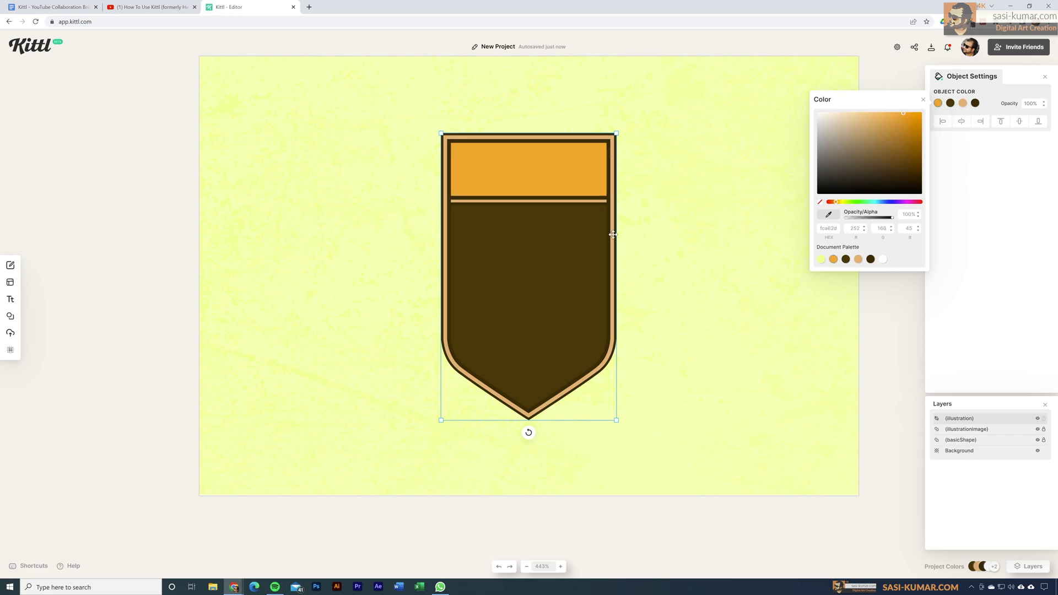
click(963, 104)
click(922, 135)
click(882, 313)
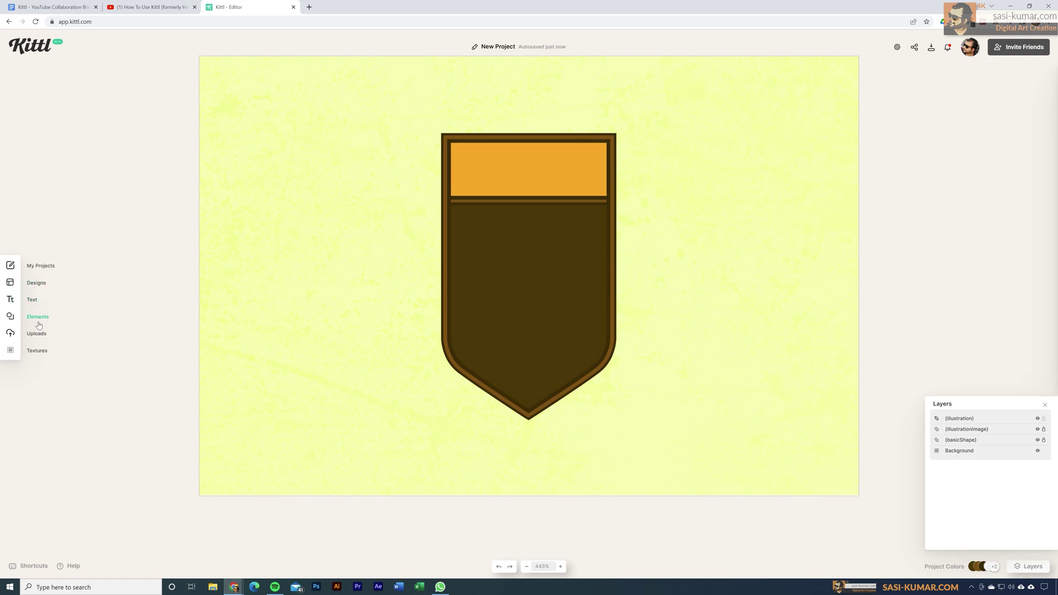
Search the elements library for "camping".
click(39, 324)
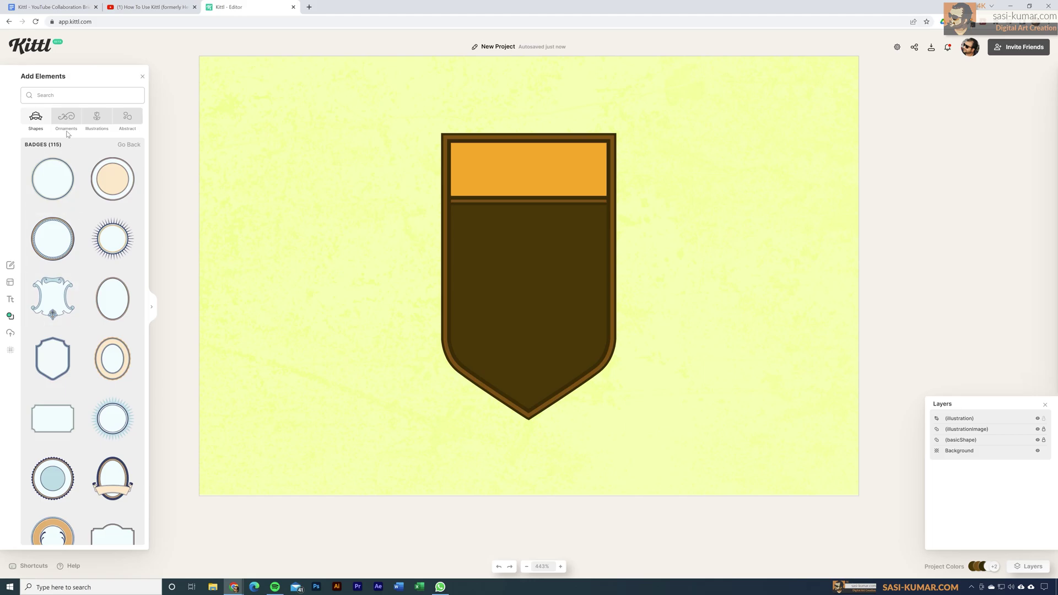
text(ca)
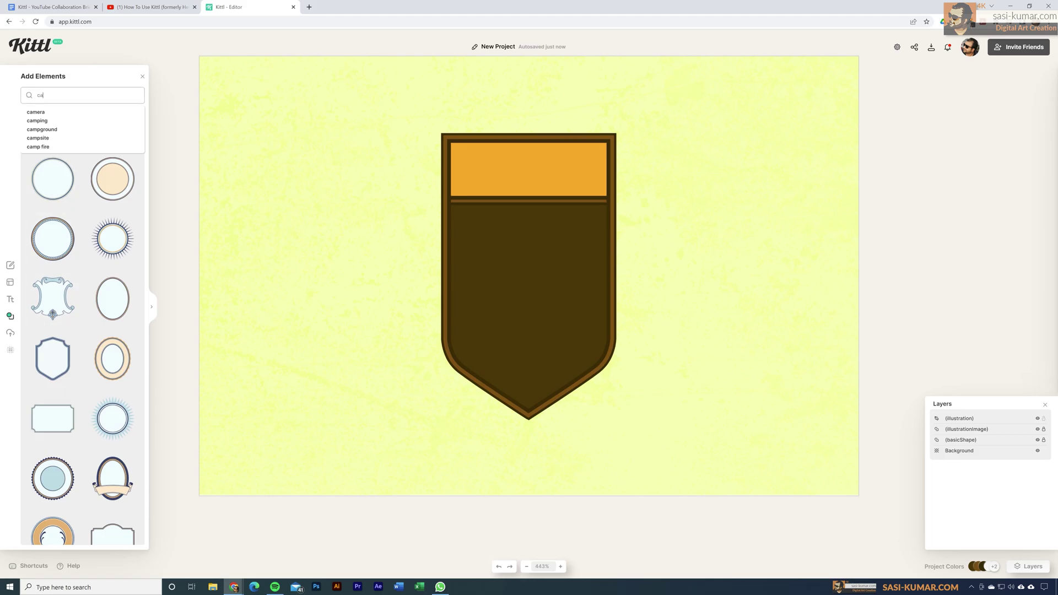
text(mping)
key(Return)
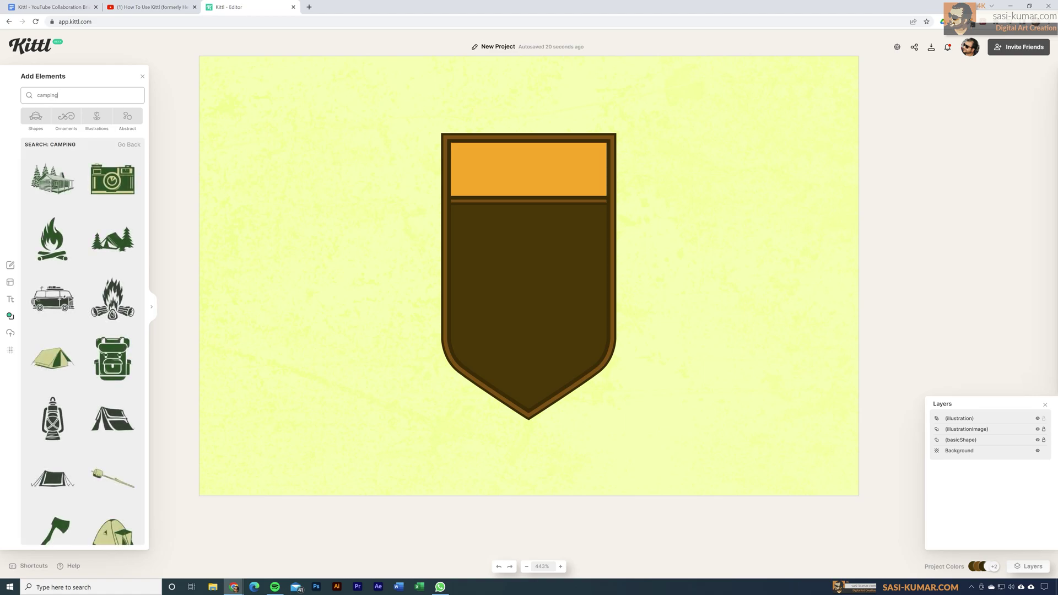
Add the light tan tent illustration from the camping results and raise it slightly within the badge's dark area.
click(152, 311)
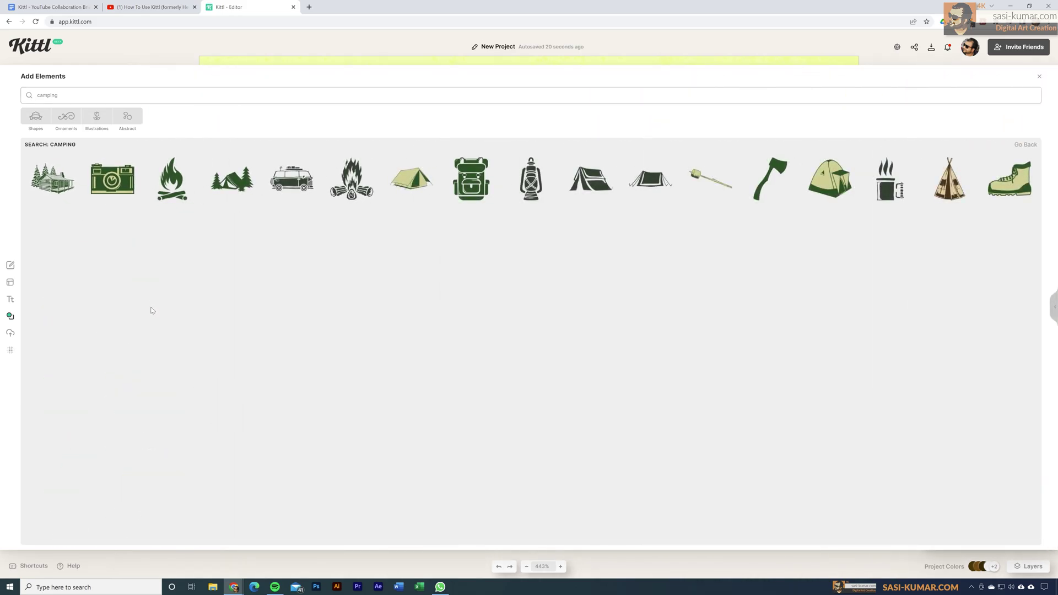
click(401, 188)
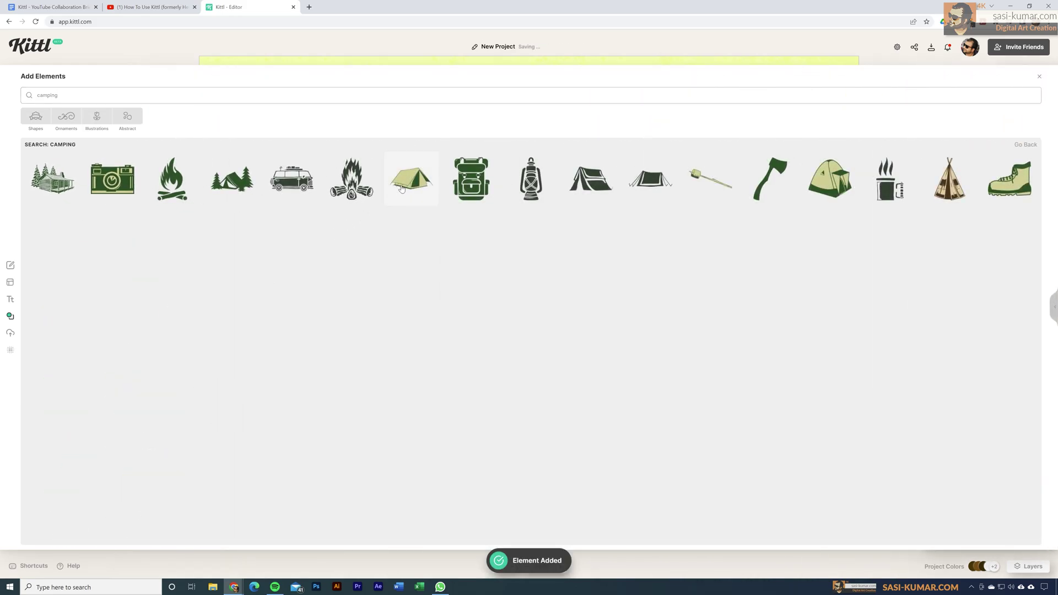
click(1039, 78)
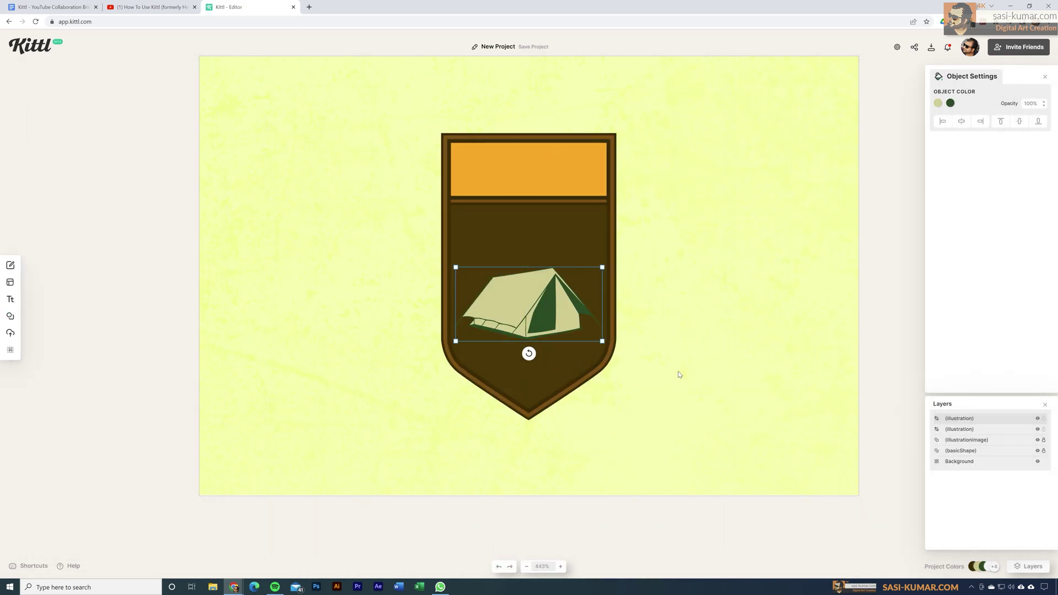
drag(532, 308, 530, 298)
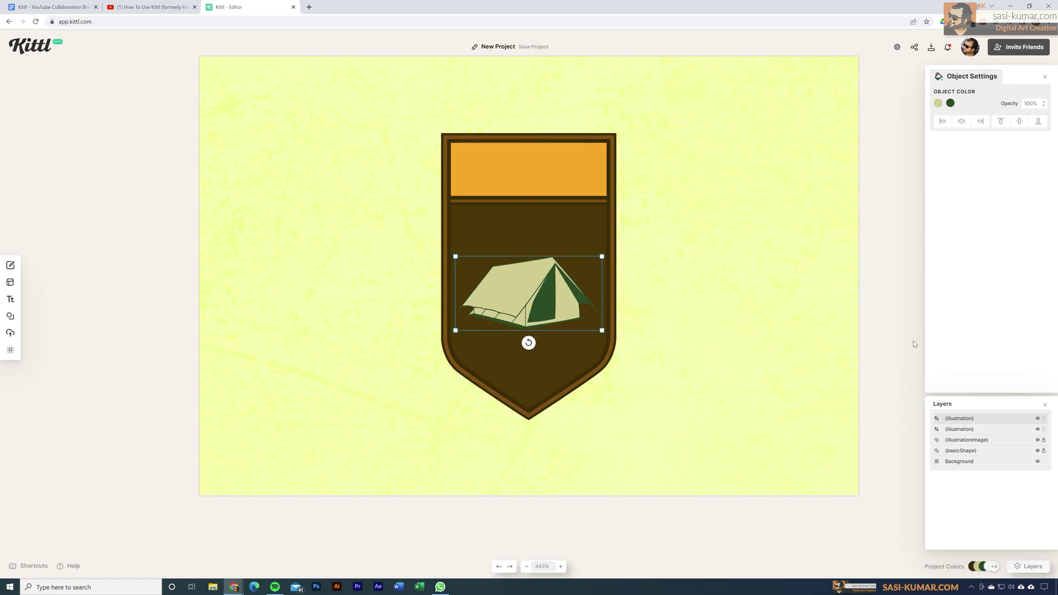
Recolor the tent's tan fabric to medium teal green and its dark green shading to a muted dark teal.
click(938, 103)
click(907, 156)
click(869, 202)
click(855, 122)
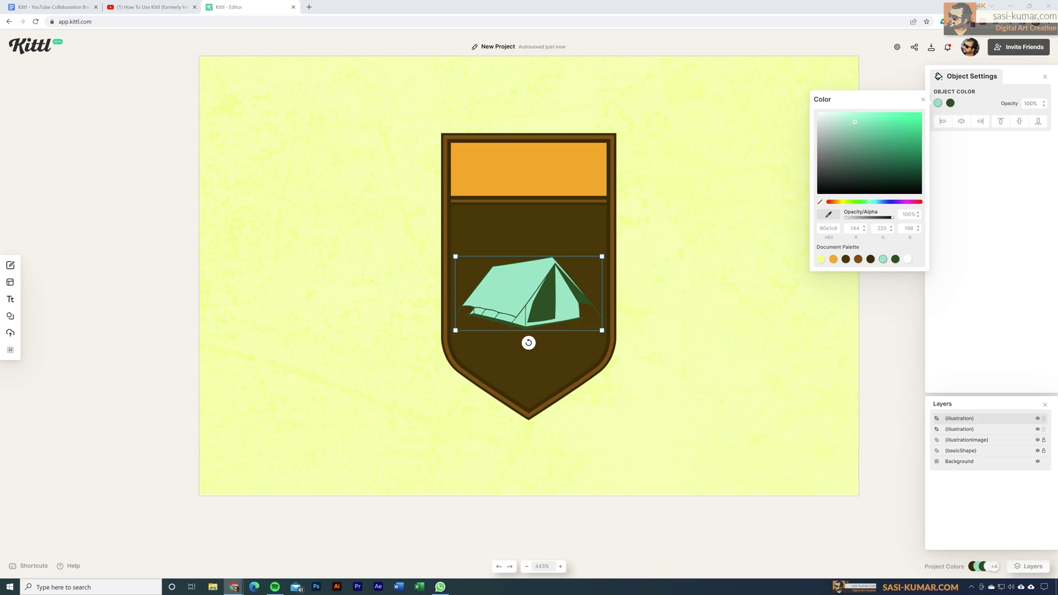
click(866, 145)
click(950, 103)
drag(886, 147, 880, 162)
click(738, 210)
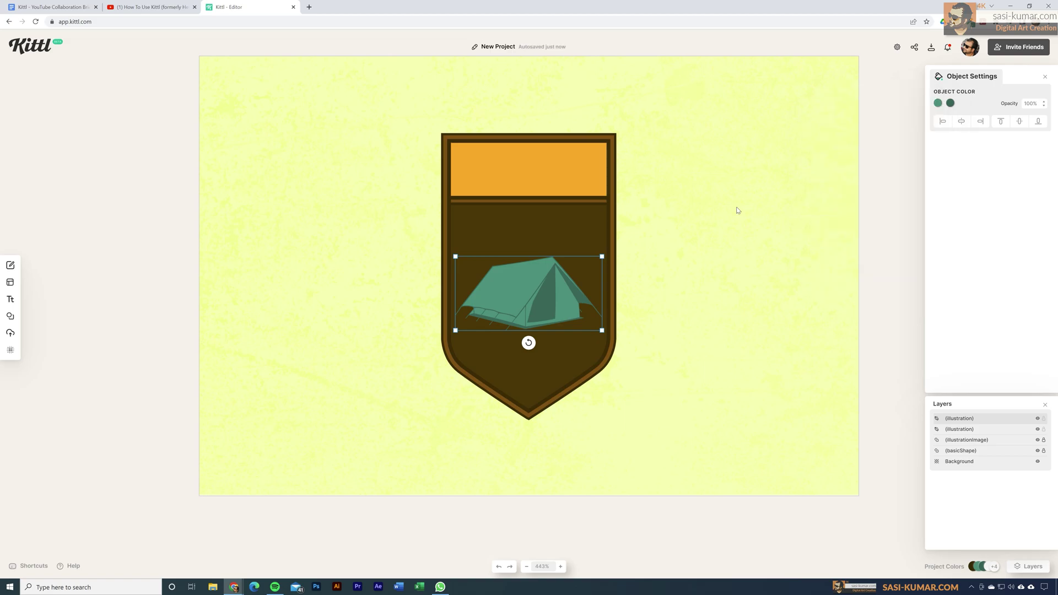
click(156, 273)
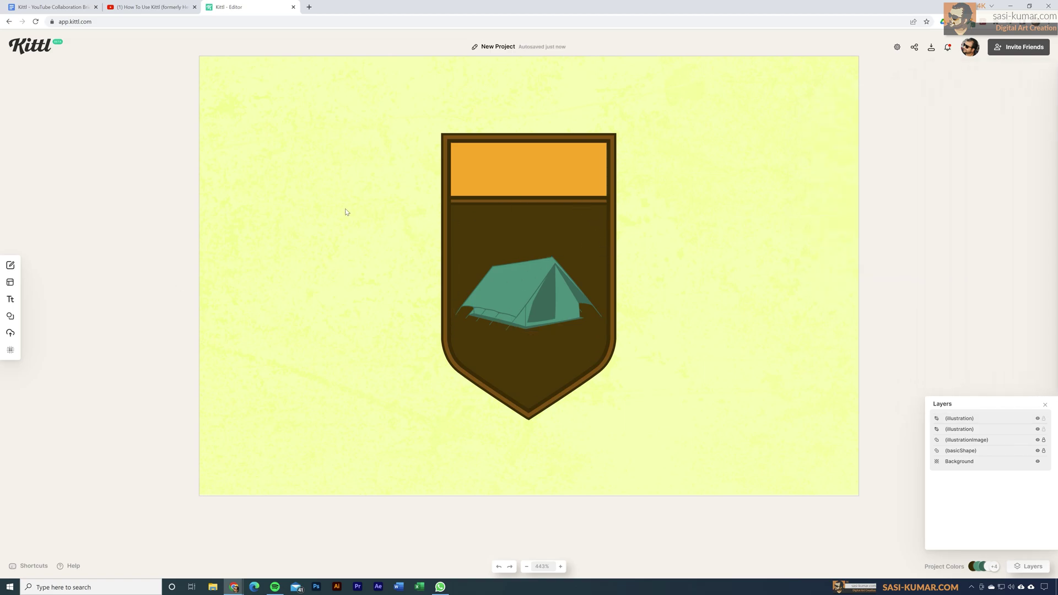
Search the elements library for "trees" and add five different conifer illustrations to the design.
mouse_move(33, 317)
click(38, 317)
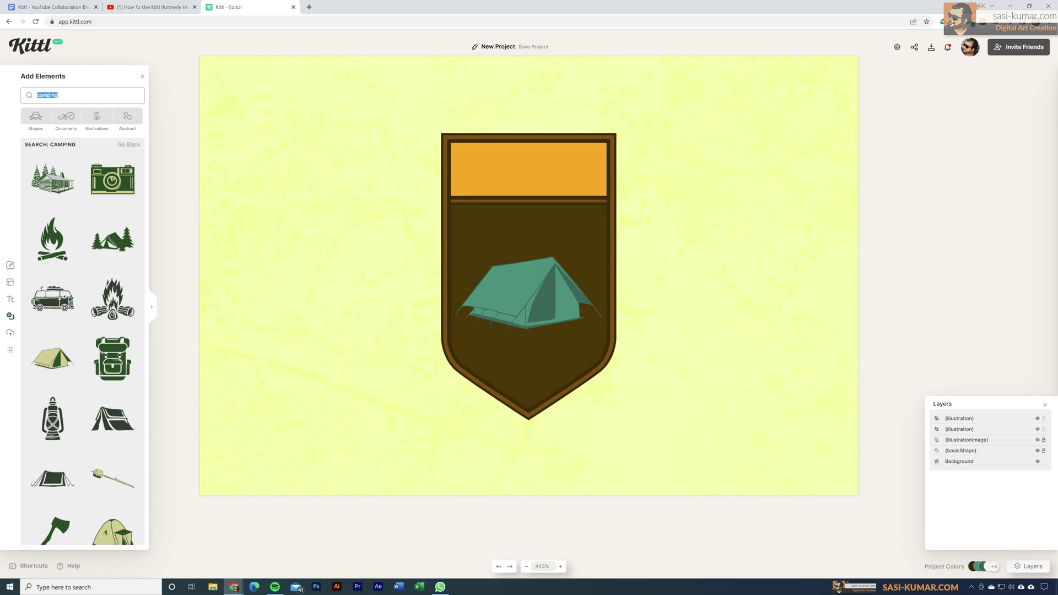
text(trees)
key(Return)
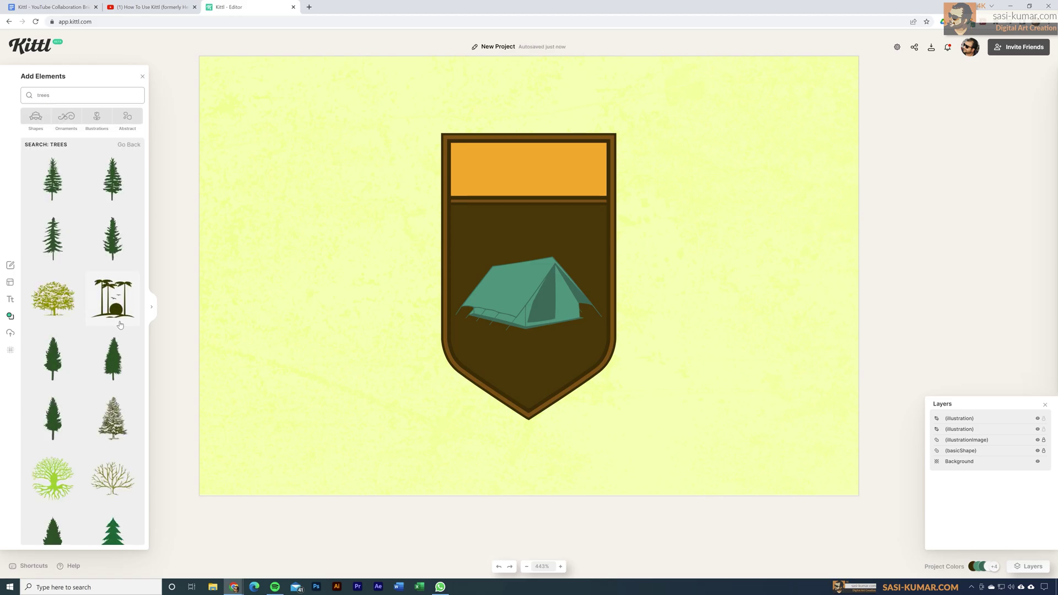
click(57, 182)
click(117, 188)
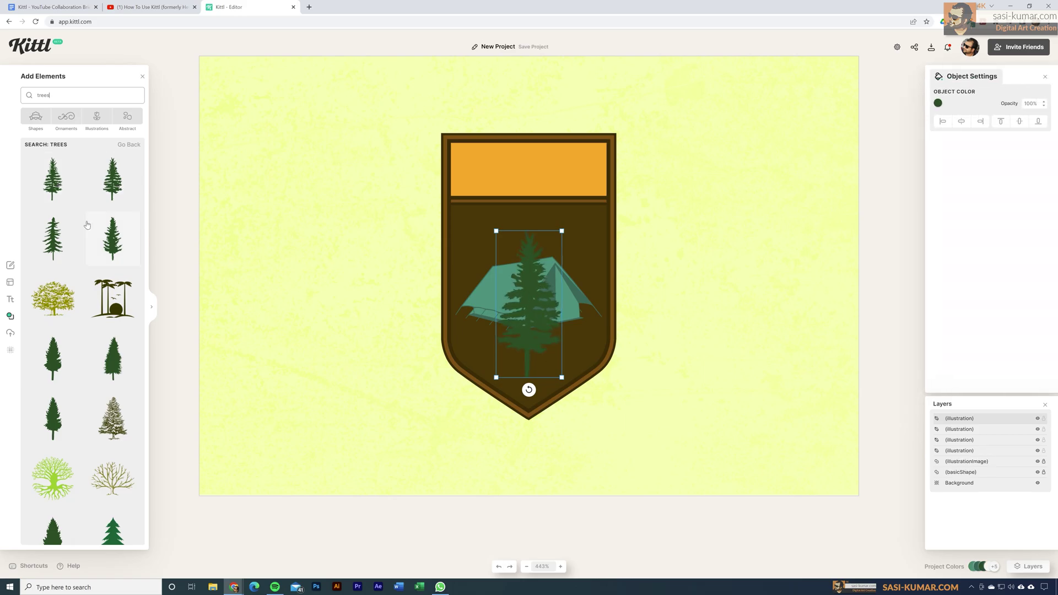
click(58, 253)
click(63, 347)
click(138, 365)
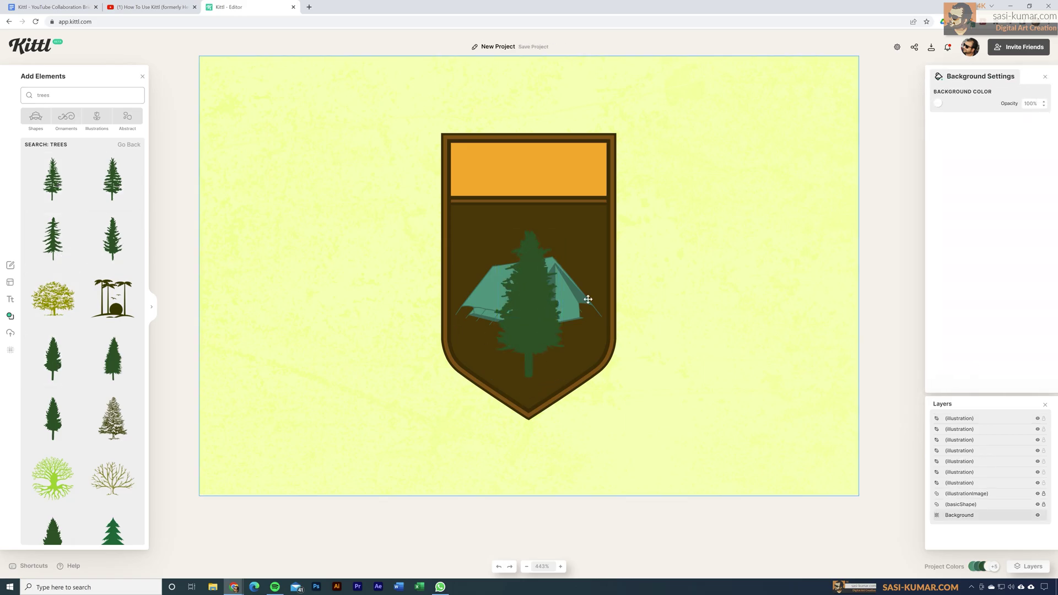
Scale down the five conifers and arrange them in a row across the dark area of the badge.
drag(551, 235, 491, 262)
drag(473, 288, 474, 241)
drag(537, 275, 574, 246)
drag(594, 204, 586, 231)
drag(562, 269, 588, 252)
drag(531, 275, 546, 248)
drag(579, 203, 560, 243)
drag(532, 264, 558, 239)
drag(526, 309, 504, 276)
drag(538, 198, 527, 223)
drag(502, 262, 488, 249)
drag(474, 265, 470, 262)
drag(525, 281, 517, 253)
drag(552, 204, 542, 227)
drag(514, 280, 529, 259)
Recolor all five conifers with the badge's orange and even out the spacing between them.
click(628, 287)
click(557, 172)
click(937, 103)
double_click(828, 228)
click(590, 269)
click(938, 103)
text(fca62d)
click(561, 253)
click(833, 259)
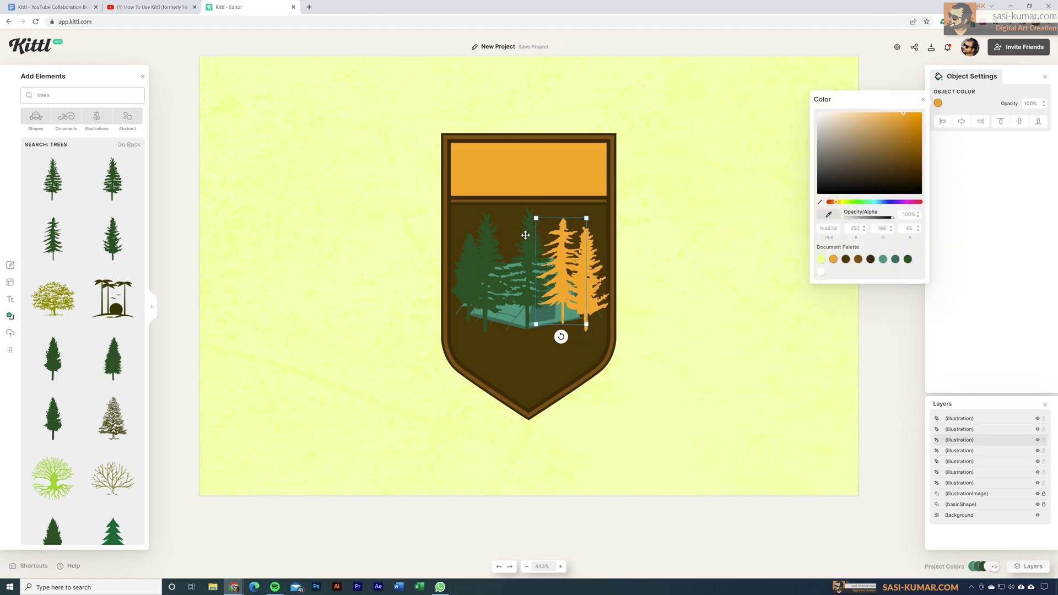
click(526, 240)
click(487, 253)
click(937, 103)
click(468, 267)
click(833, 259)
drag(494, 254, 504, 253)
click(585, 275)
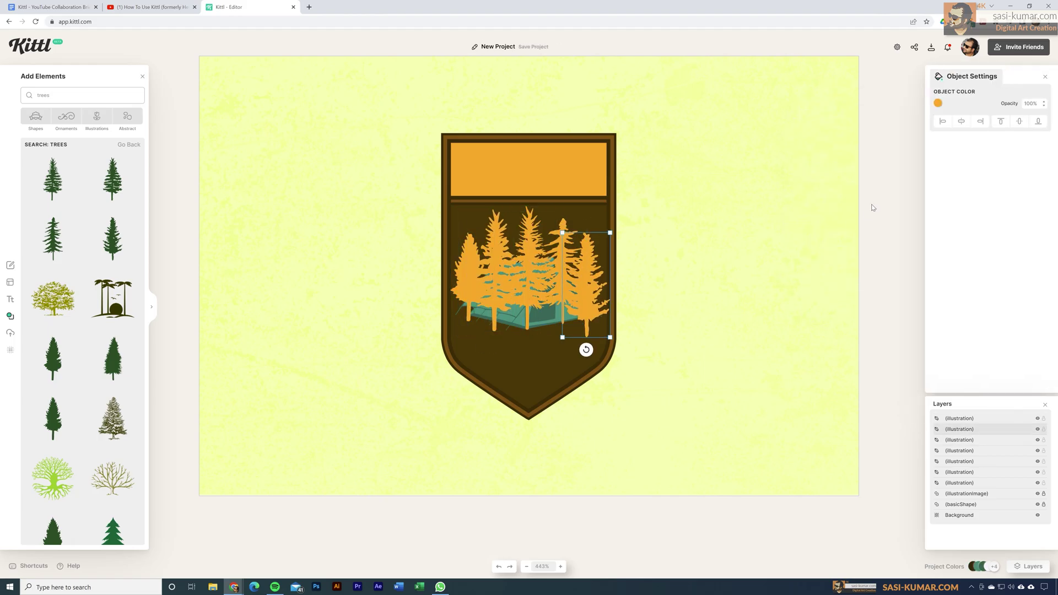
Move the tent down slightly and bring its layer to the front of the conifers.
click(872, 207)
click(544, 321)
drag(544, 321, 543, 332)
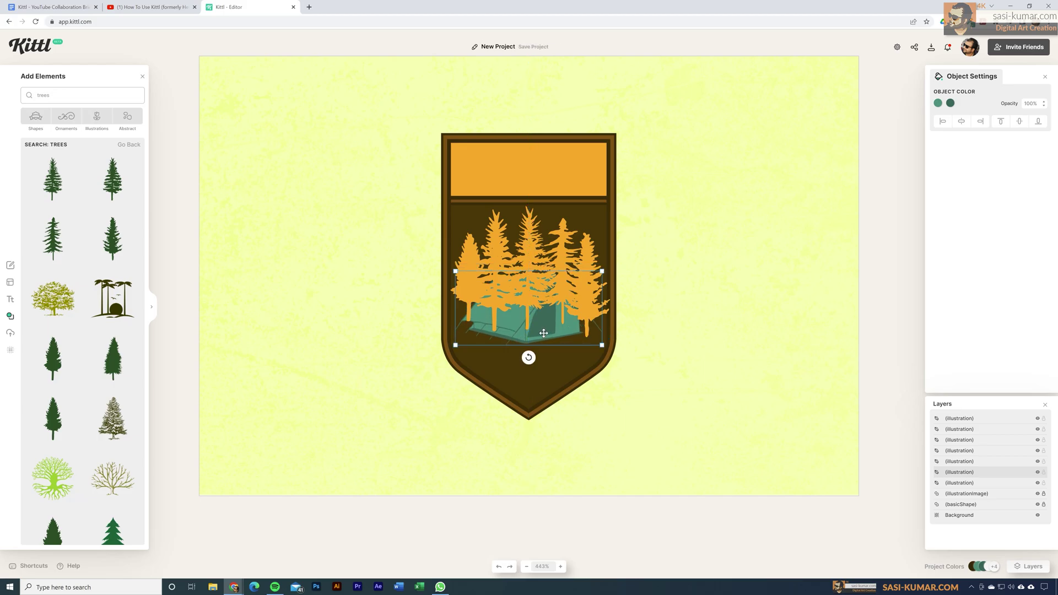
right_click(544, 335)
click(539, 331)
drag(961, 475, 970, 419)
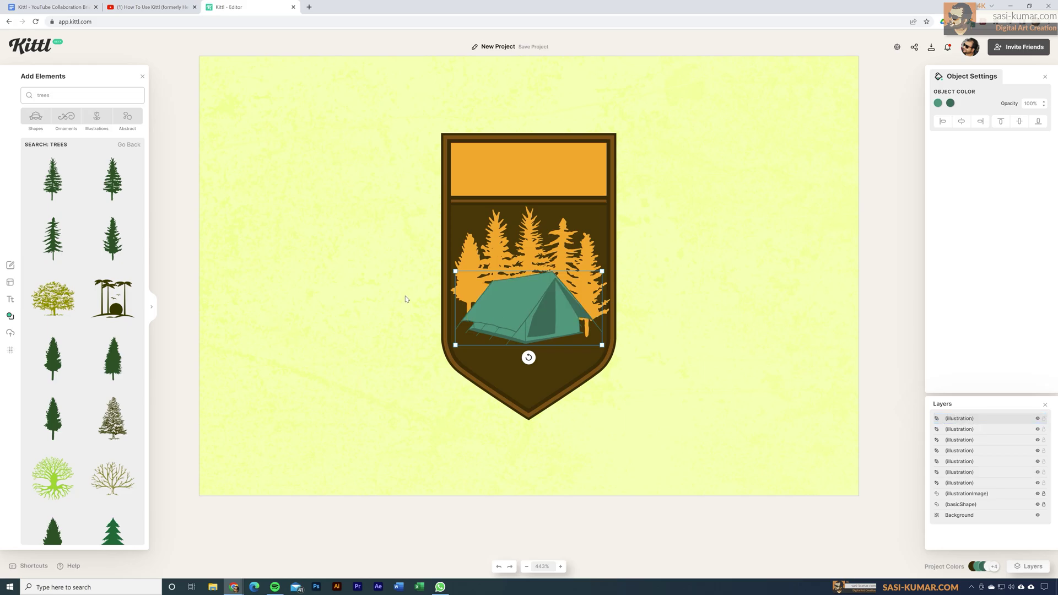
Add the slim green cypress from the tree results, shrink it and place it at the tent's left edge.
click(472, 251)
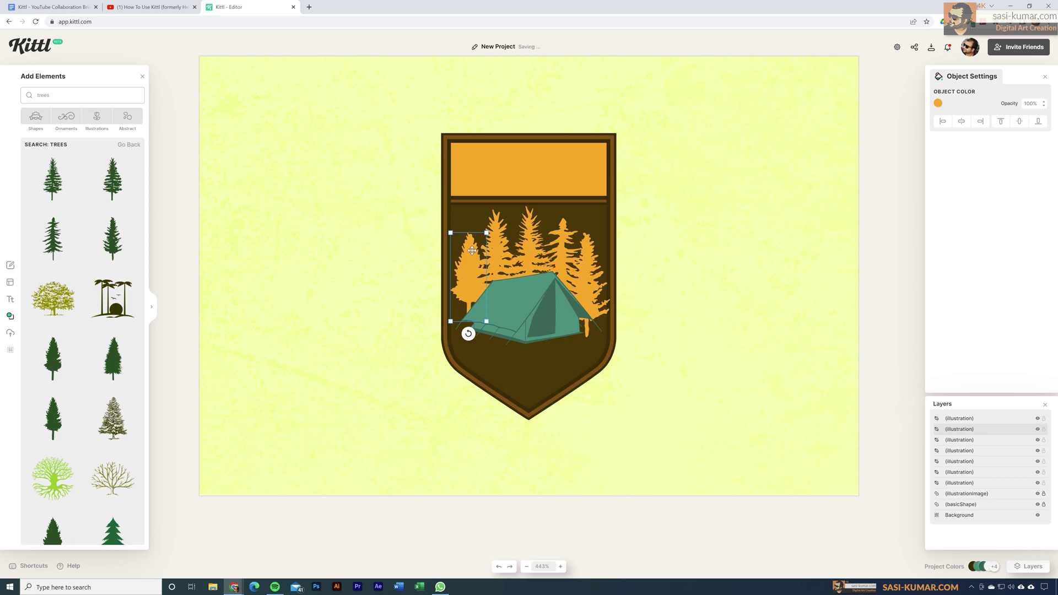
scroll(83, 331, down, 15)
click(52, 255)
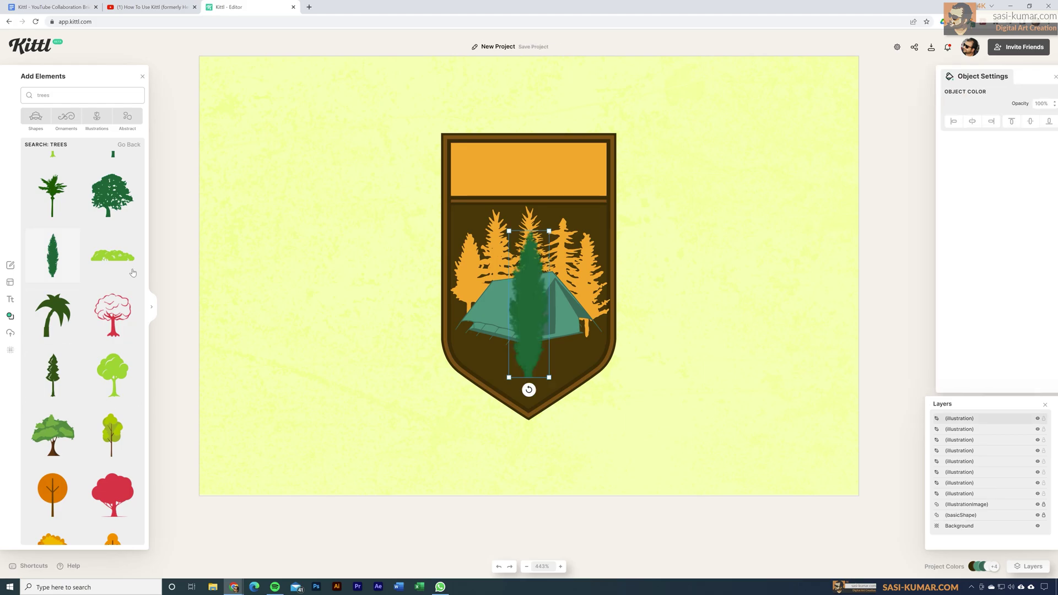
drag(548, 232, 471, 297)
Recolor the small cypress with the dark brown of the badge's interior.
click(938, 103)
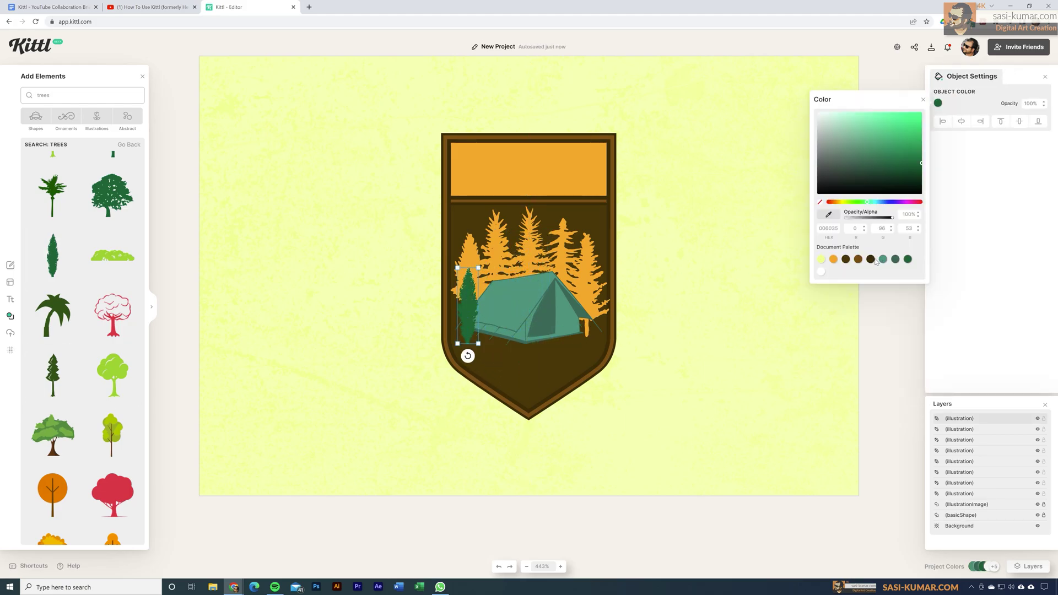
click(870, 259)
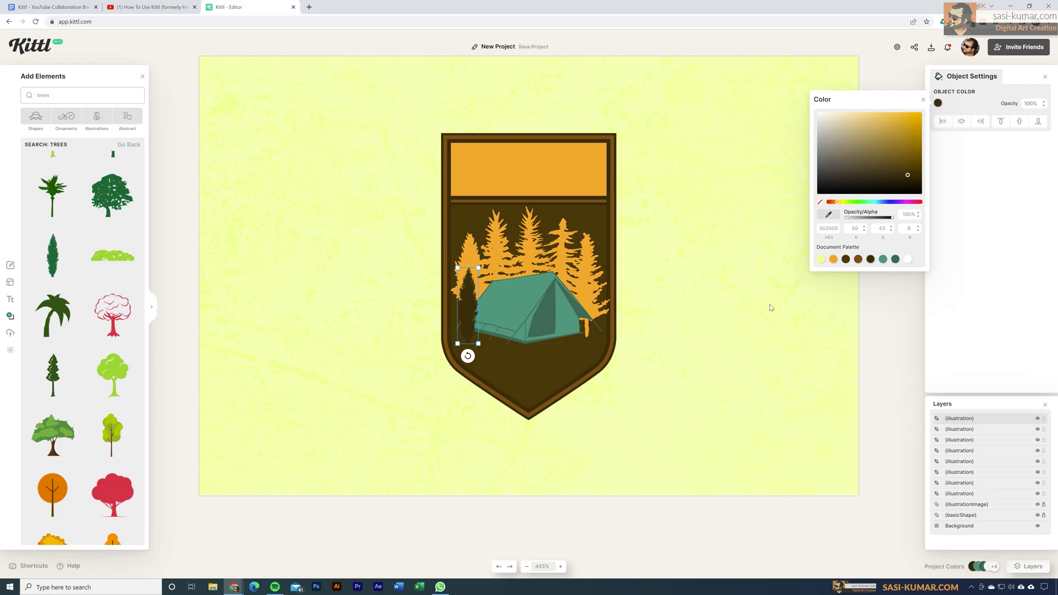
click(846, 259)
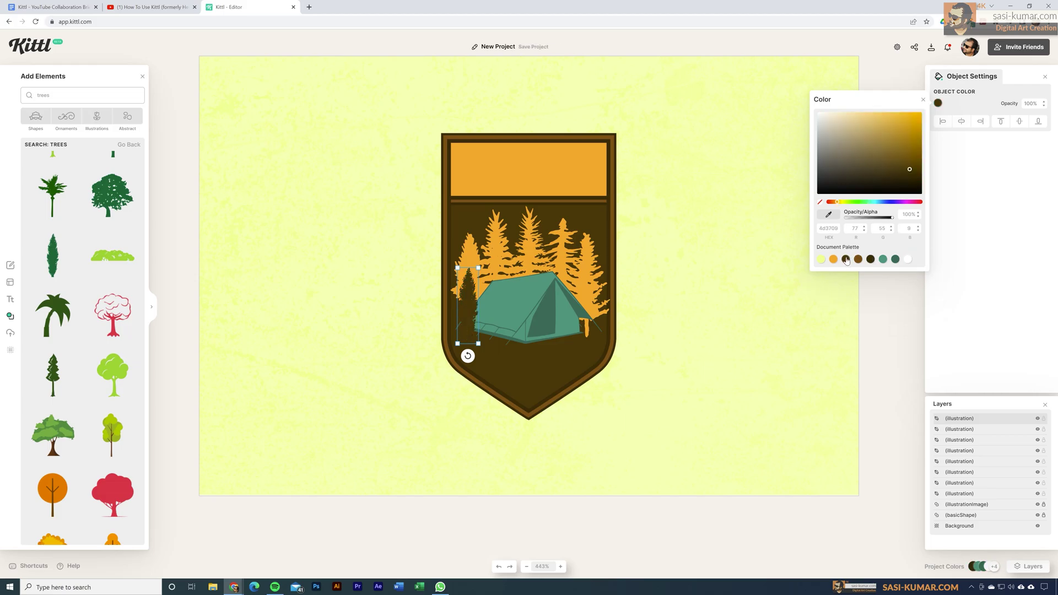
click(350, 324)
Duplicate the dark cypress repeatedly in a row across the bases of the orange pines.
drag(469, 303, 606, 304)
click(493, 301)
click(525, 329)
Move the tent's layer up the stack until it sits in front of the dark trees.
click(526, 343)
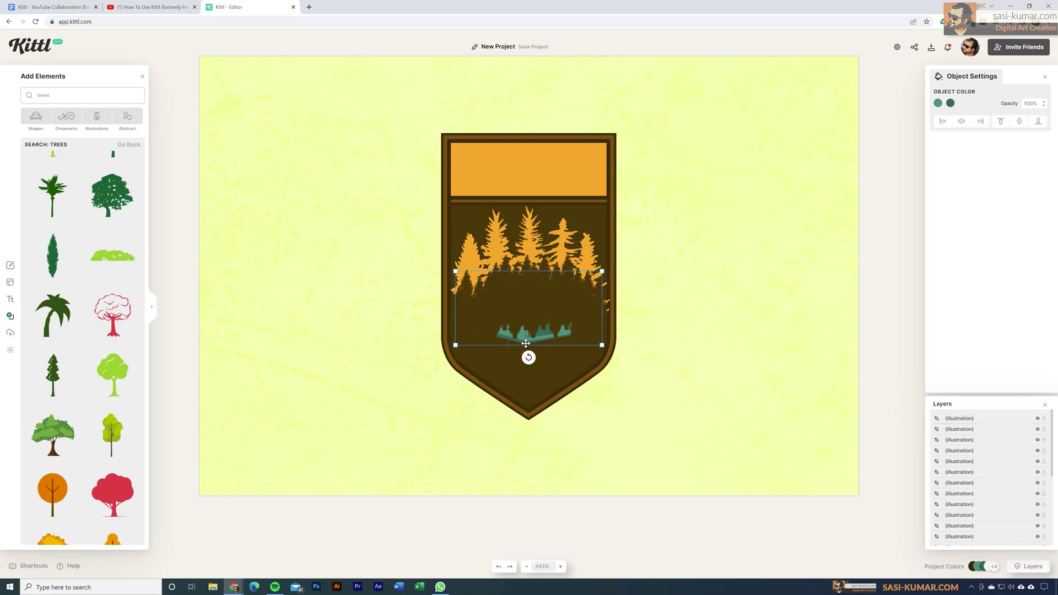
scroll(1030, 506, down, 3)
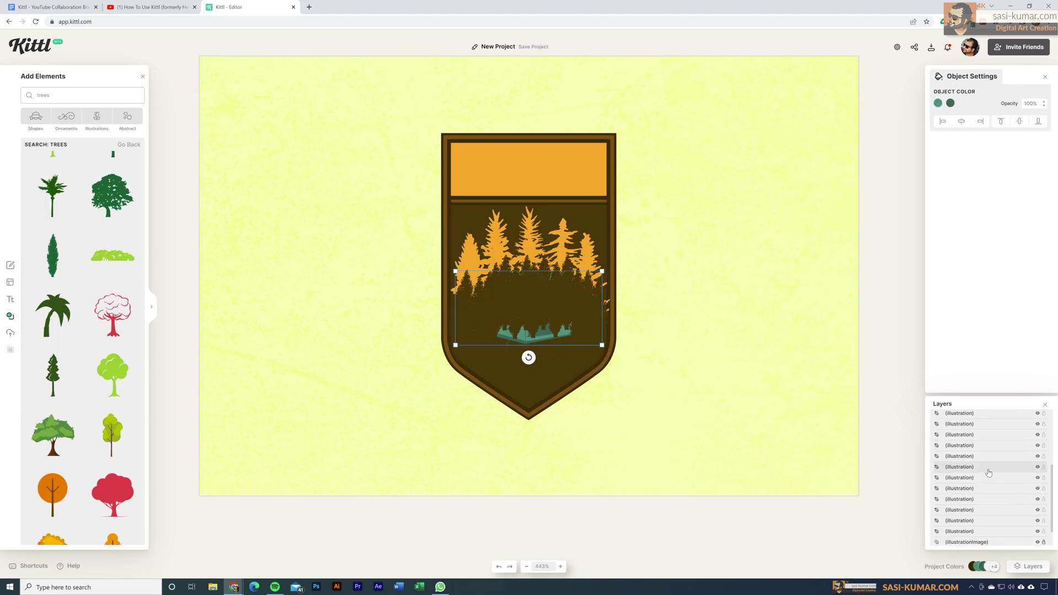
drag(990, 467, 993, 422)
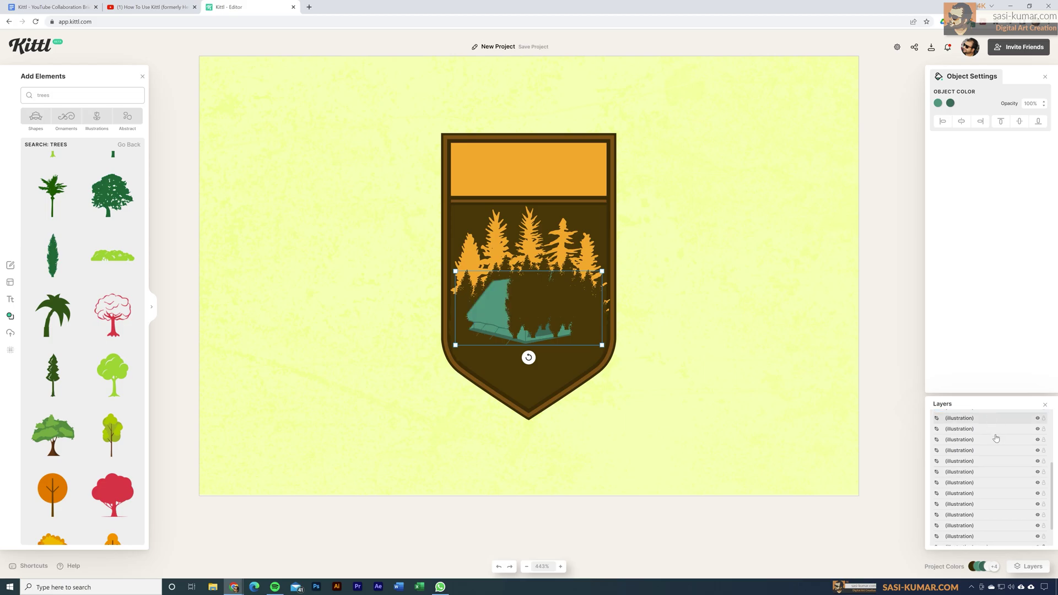
scroll(994, 451, up, 3)
drag(977, 493, 983, 423)
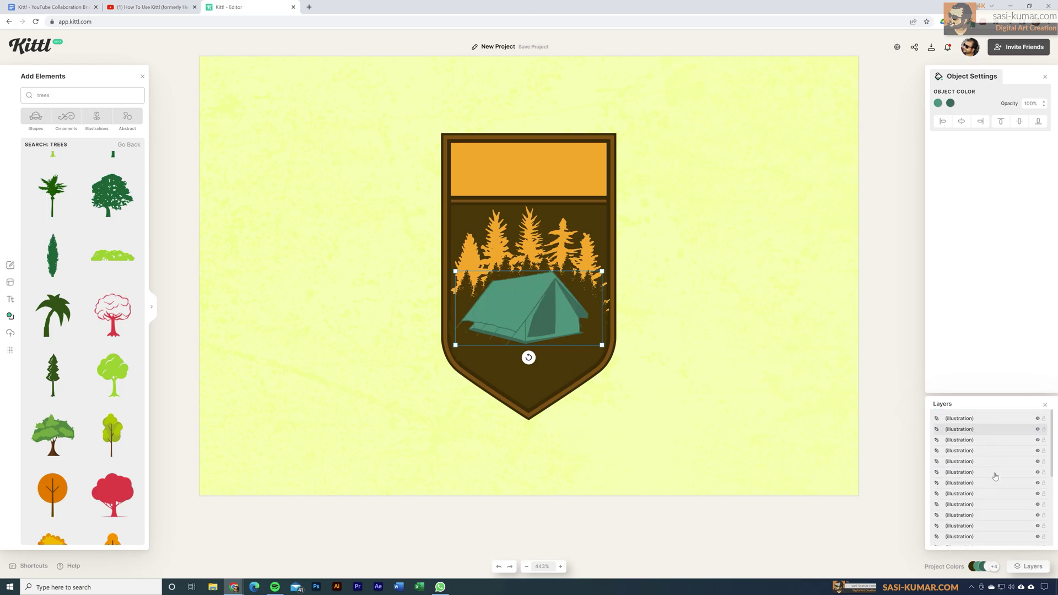
click(345, 350)
Move the tent lower in the badge and shift the dark trees at both ends of the row down slightly.
drag(536, 309, 536, 333)
drag(459, 302, 461, 310)
drag(597, 302, 596, 309)
click(734, 395)
Select the tent and trees together and move them slightly down inside the badge.
shift+click(519, 364)
shift+click(518, 378)
drag(654, 524, 342, 212)
shift+click(523, 385)
drag(524, 337, 524, 350)
click(380, 374)
Fine-tune the positions of the dark trees around the tent and the orange pines behind them.
drag(458, 363, 460, 345)
drag(594, 355, 593, 338)
click(557, 344)
drag(604, 303, 601, 317)
click(623, 539)
drag(586, 270, 586, 270)
drag(470, 274, 526, 253)
click(530, 253)
click(892, 293)
key(ctrl+minus)
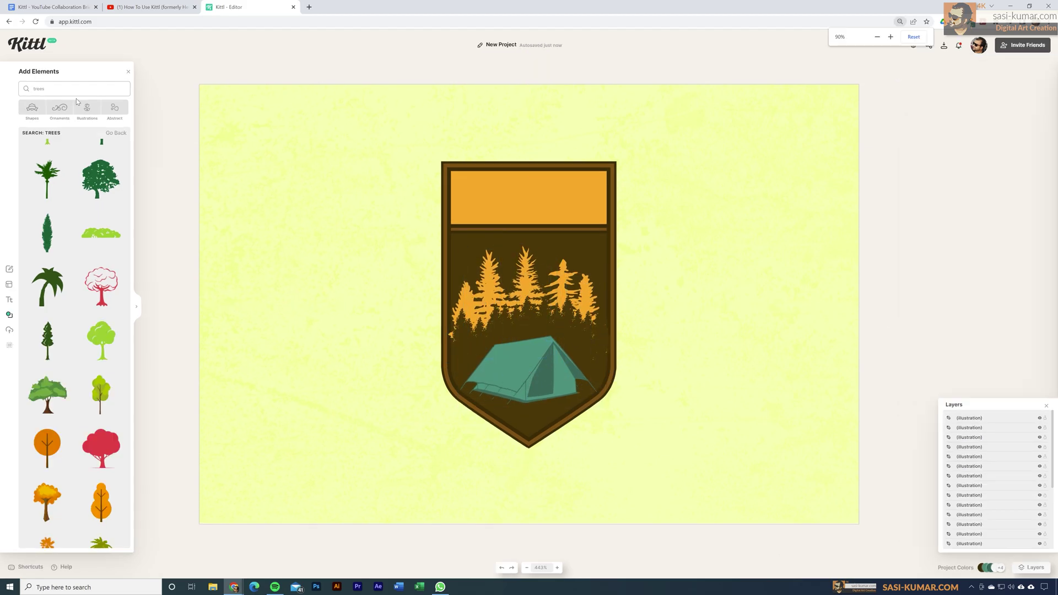
Search the elements library for "moon", add the tan full moon with cloud streaks, and shrink it over the pines.
scroll(77, 415, up, 4)
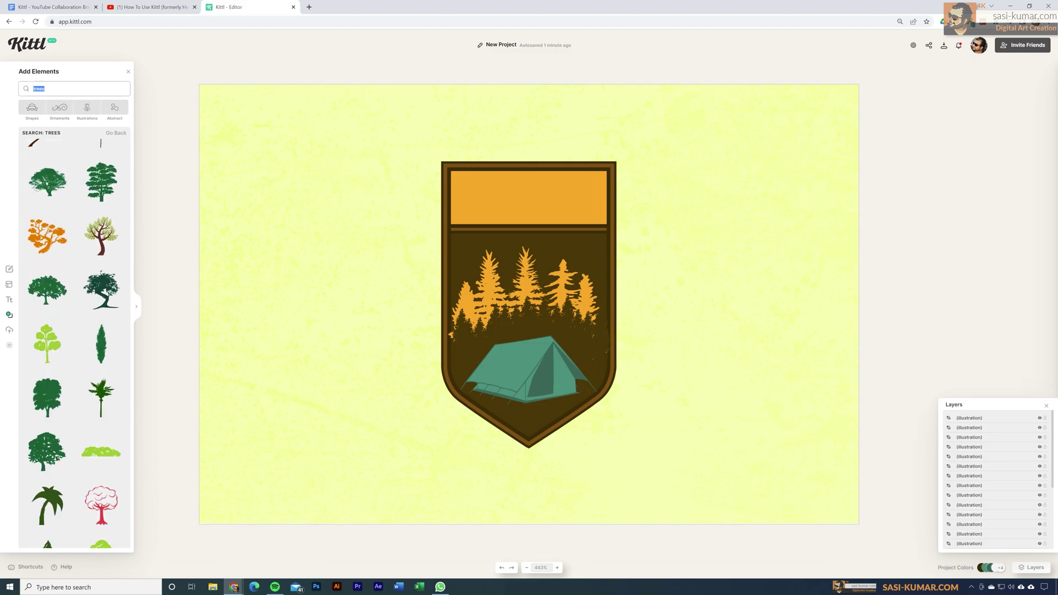
text(moon)
key(Return)
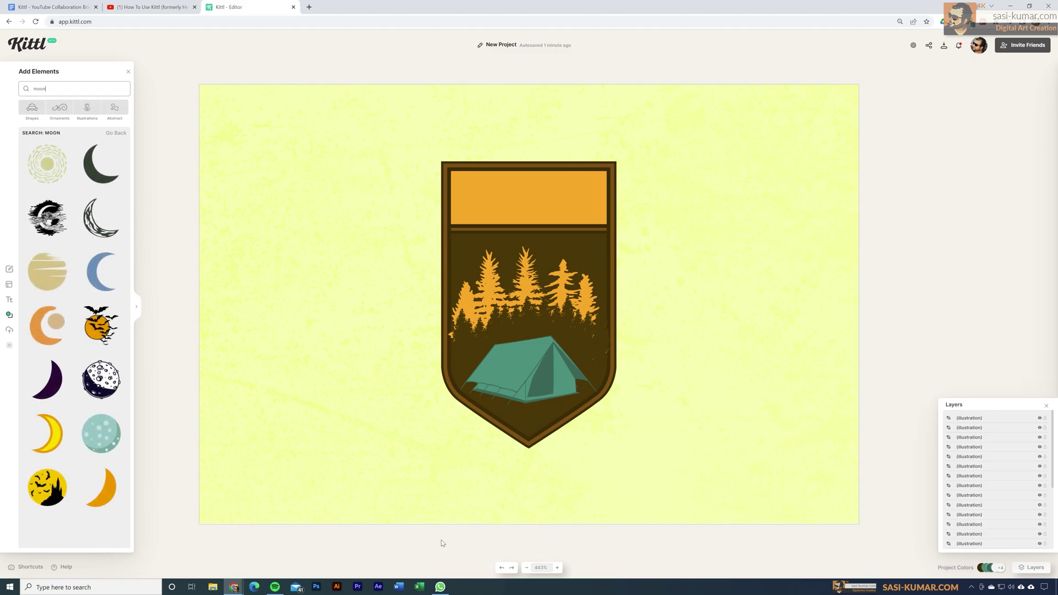
click(50, 271)
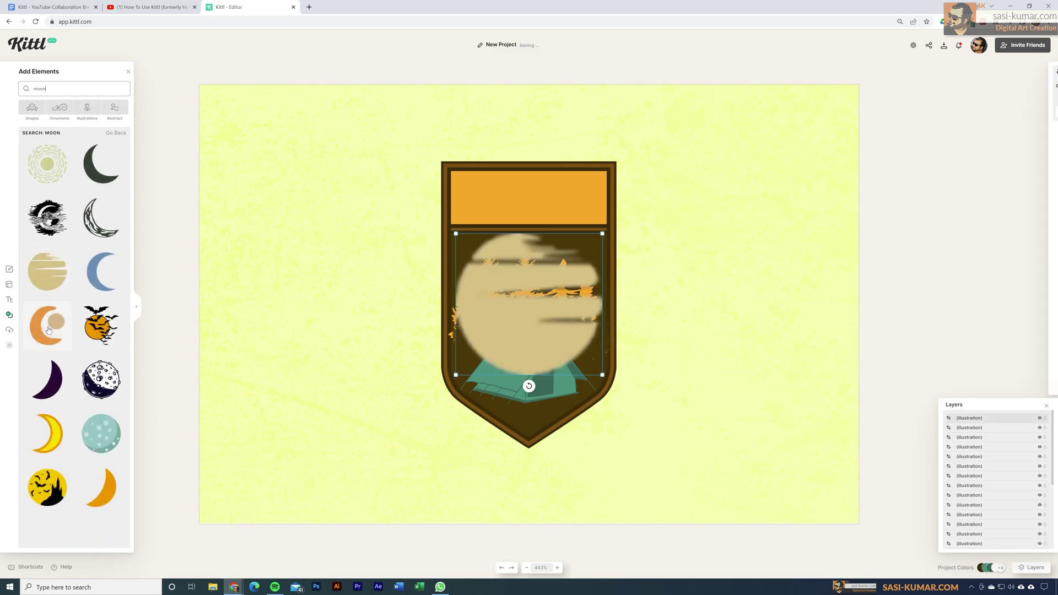
drag(603, 235, 544, 291)
drag(499, 330, 529, 277)
Send the moon behind the orange pines, shrink it further and place it around the middle treetop.
right_click(528, 277)
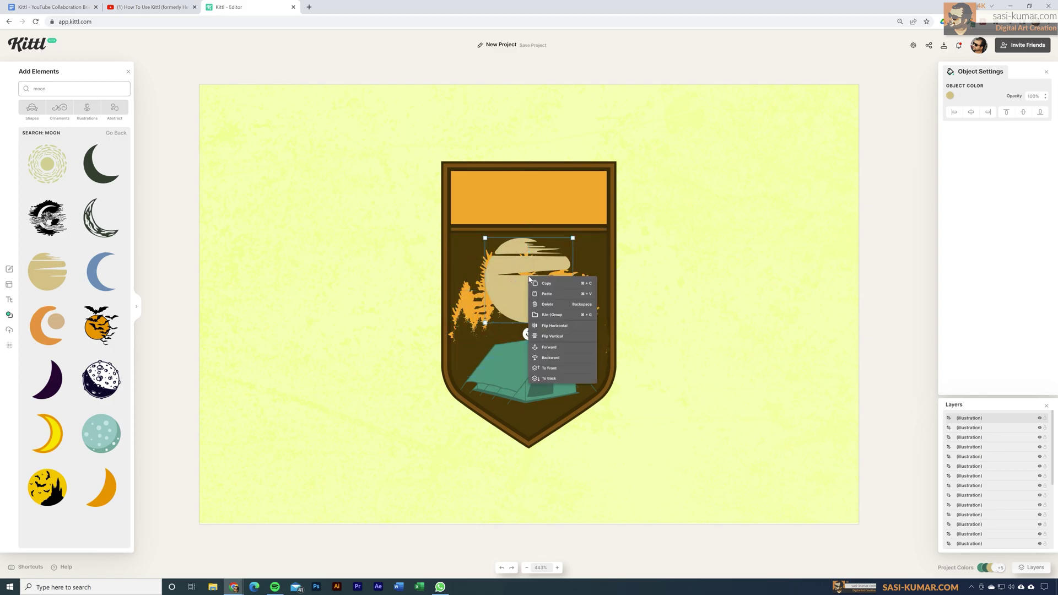
click(567, 359)
drag(572, 238, 535, 275)
drag(501, 292, 517, 255)
Recolor the moon to a pale, warm yellow starting from the background yellow in the document palette.
click(950, 96)
click(856, 236)
click(875, 106)
drag(859, 185, 863, 185)
click(881, 403)
Move the tent up slightly and change its dark teal shading to the palette's dark brown.
drag(521, 368, 522, 352)
click(961, 96)
click(877, 238)
click(887, 327)
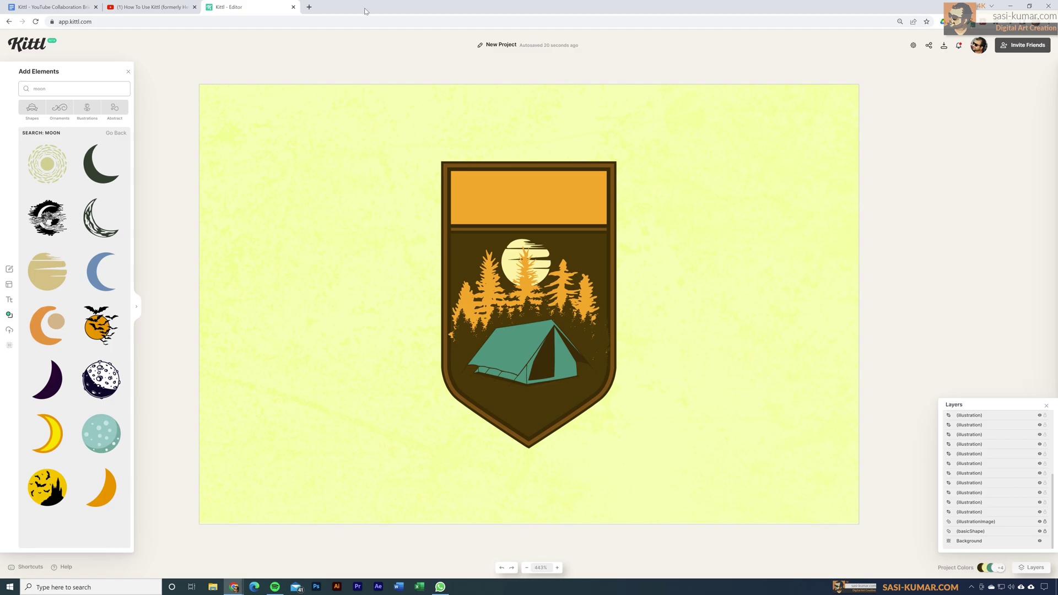
Search the elements library for "birds" and add three flying bird silhouettes to the design.
text(birds)
key(Return)
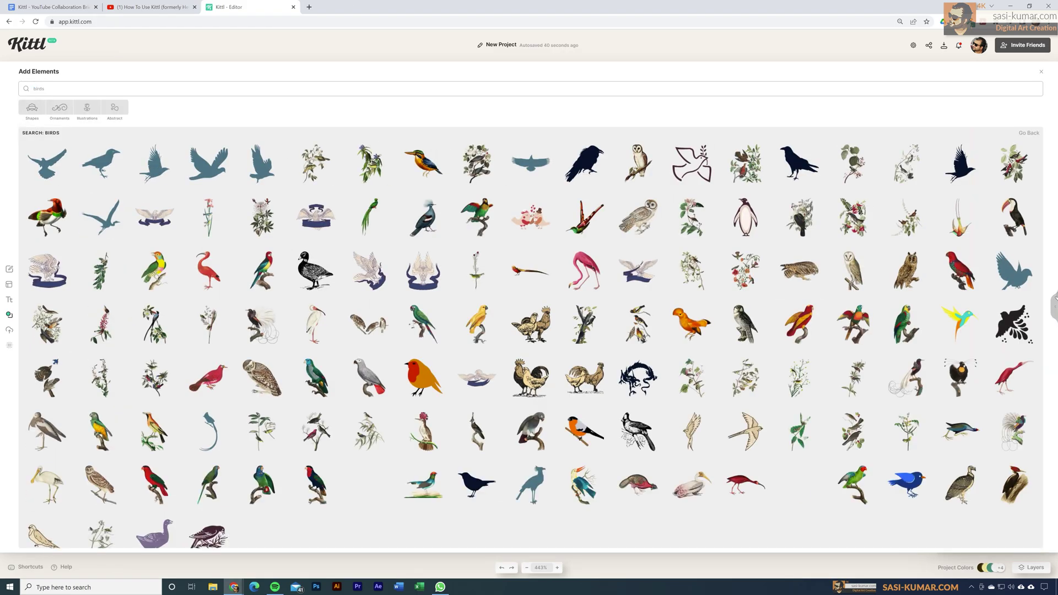
click(53, 176)
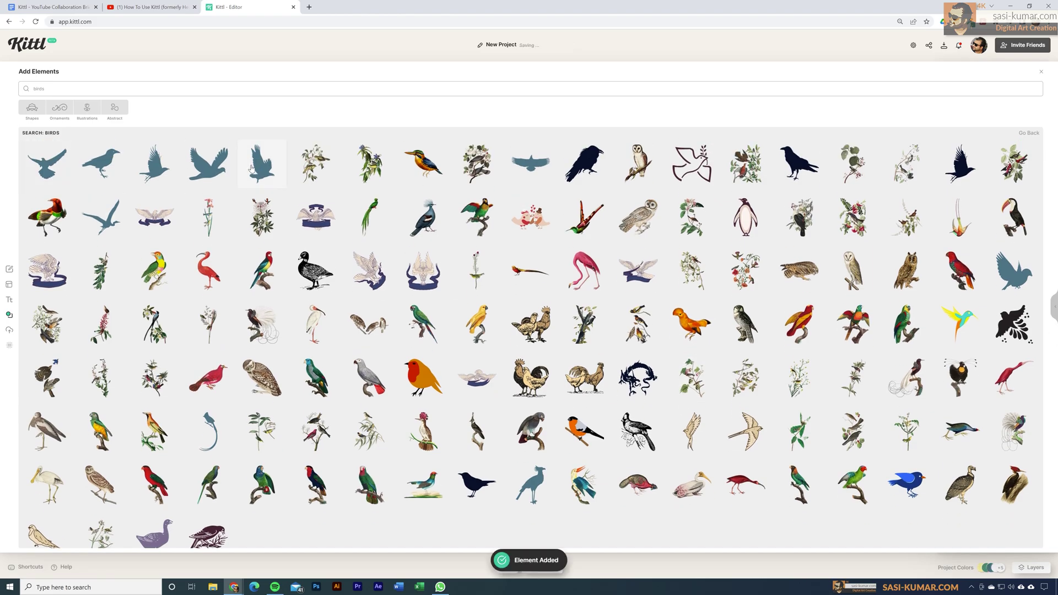
click(252, 169)
click(213, 176)
click(1041, 73)
Set the large birds aside, place a tiny one to the right of the moon and recolor it dark brown.
drag(542, 315, 314, 300)
click(480, 341)
drag(479, 341, 565, 256)
click(949, 95)
click(889, 236)
click(878, 281)
click(875, 207)
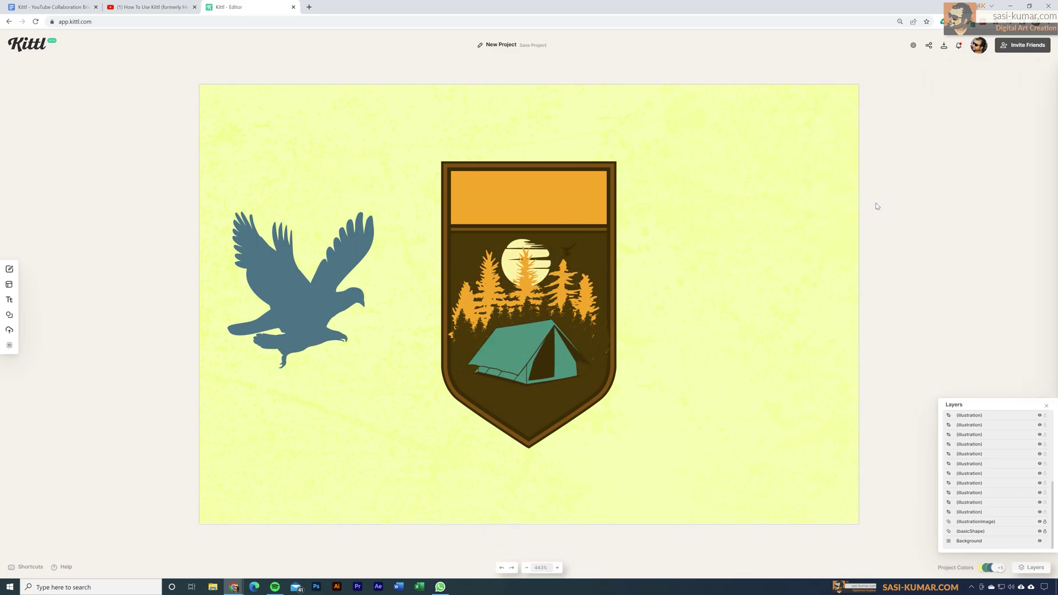
Shrink the two remaining birds, recolor them dark brown and place them over the leftmost and rightmost orange pines.
click(354, 298)
drag(375, 211, 243, 324)
drag(236, 329, 465, 287)
click(949, 96)
click(889, 235)
click(288, 323)
drag(347, 220, 264, 352)
drag(262, 362, 587, 289)
click(814, 281)
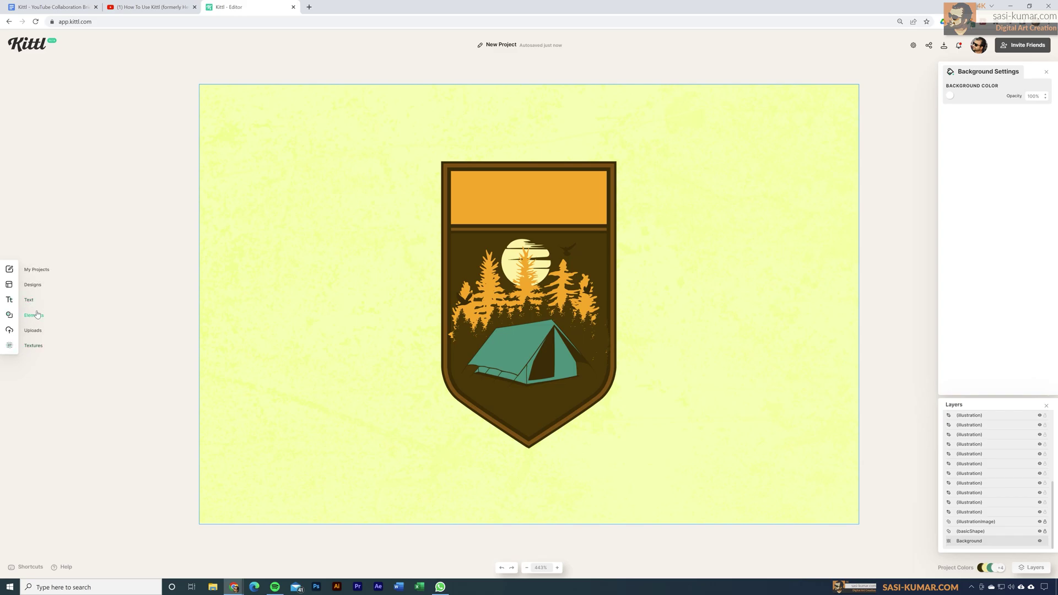
Search the elements library for "river" and place the river landscape silhouette just below the tent.
click(37, 315)
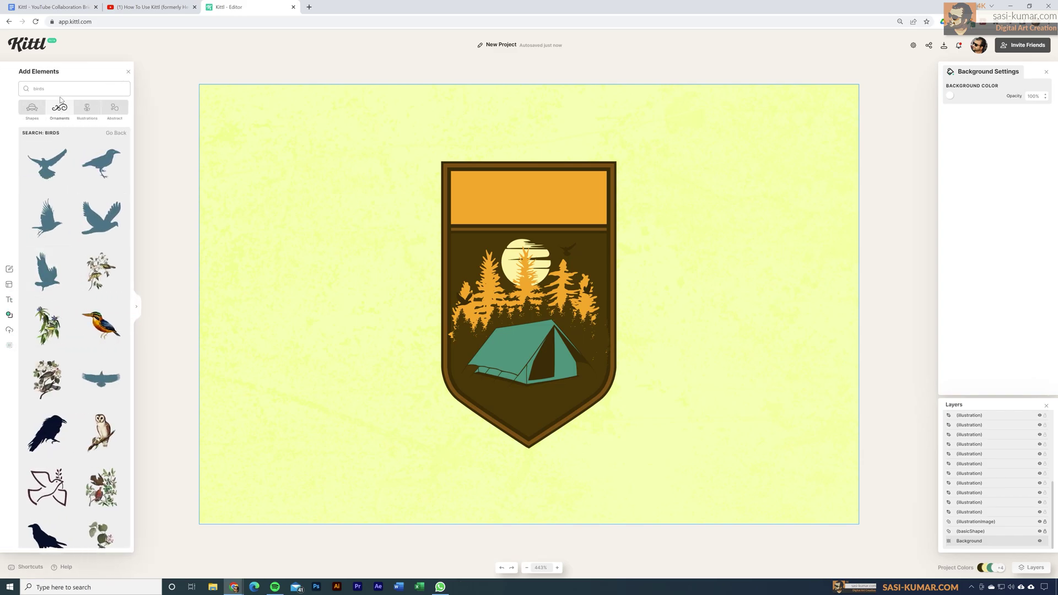
text(river)
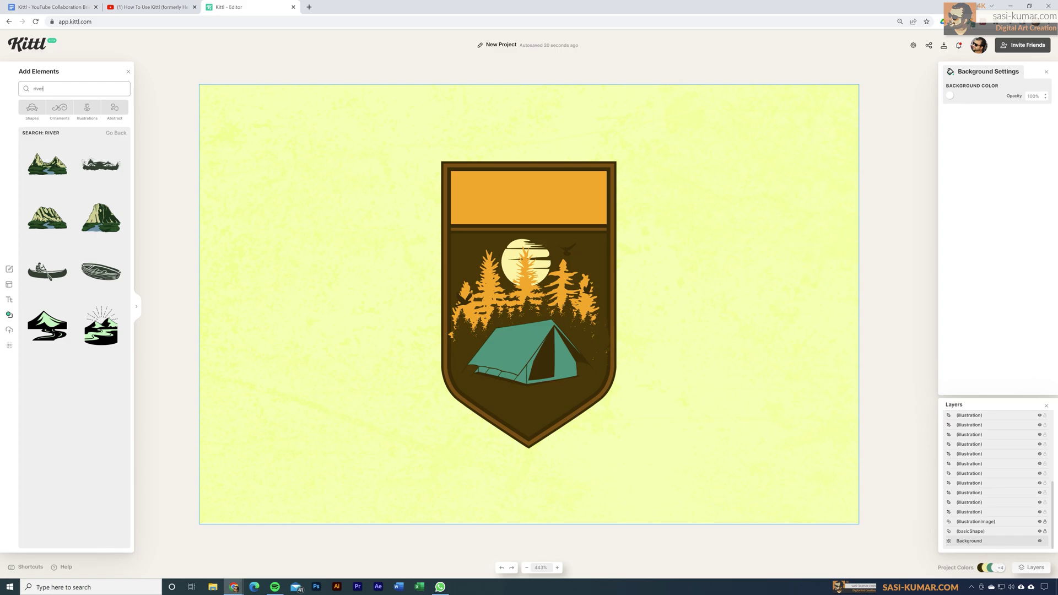
click(99, 175)
drag(548, 325, 524, 407)
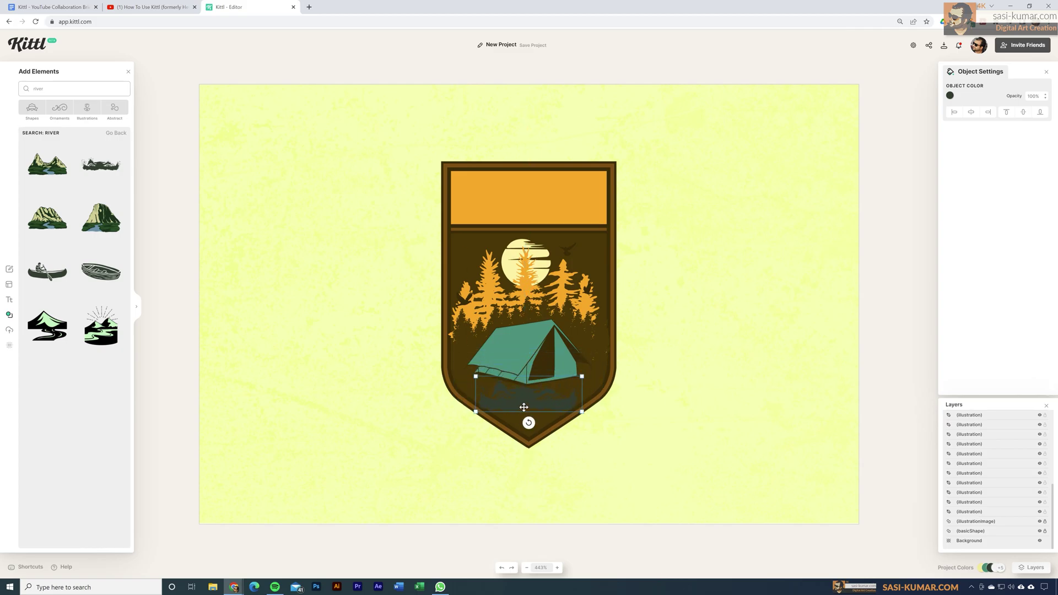
Recolor the river landscape silhouette to the palette's dark brown.
key(ctrl+0)
click(938, 103)
click(870, 260)
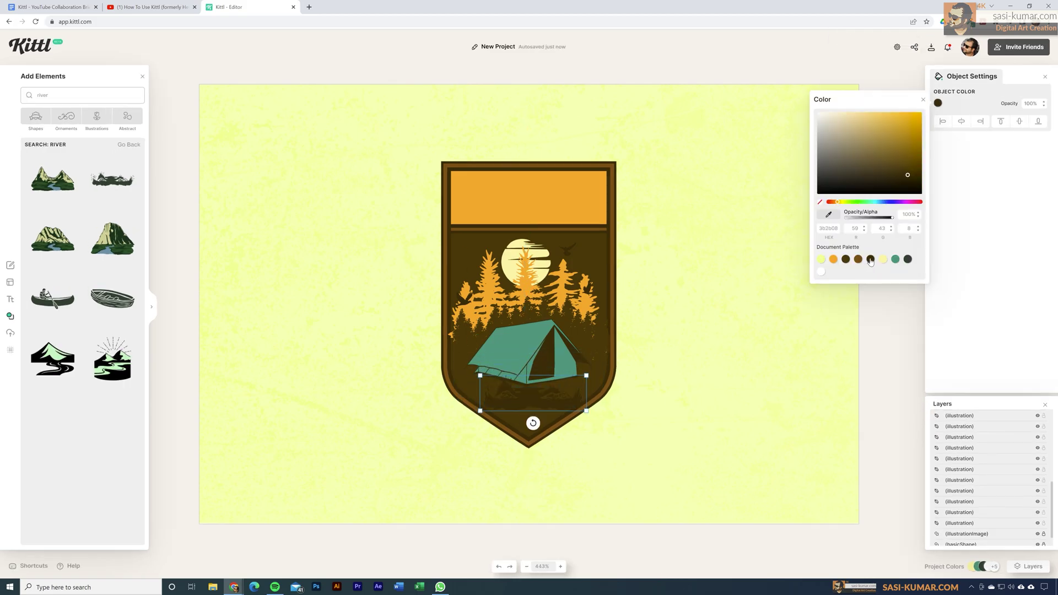
click(878, 363)
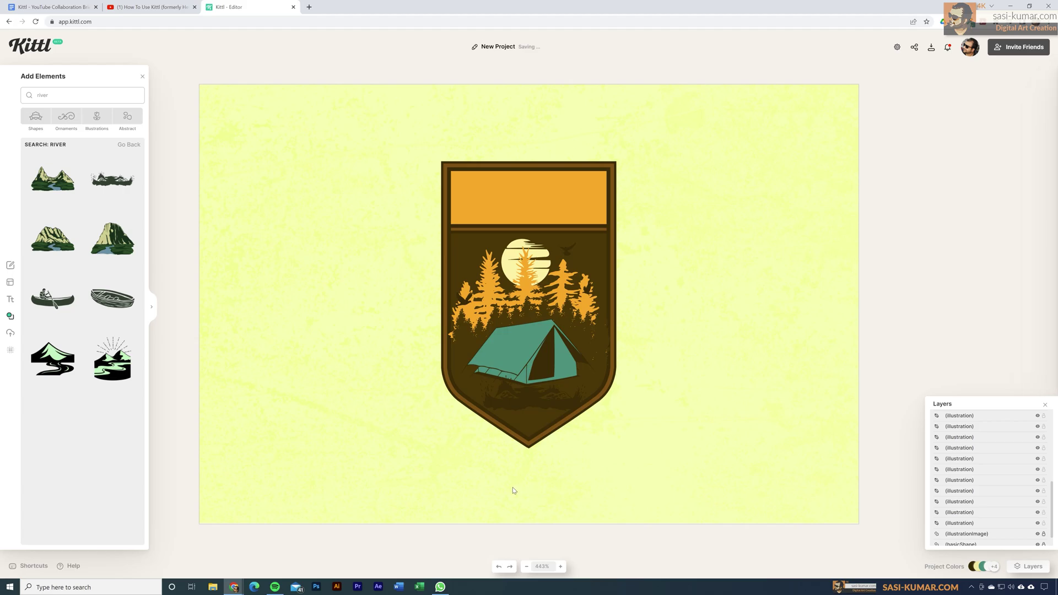
Add the arched banner from the basic shapes, enlarge it slightly wider than the badge and center it over the badge's lower tip.
click(36, 124)
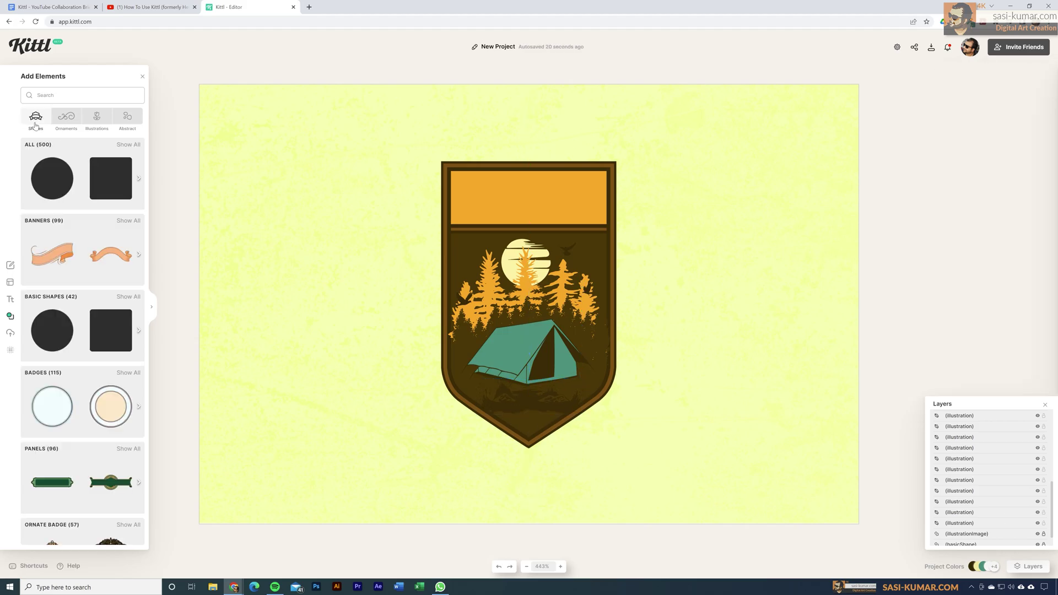
click(123, 297)
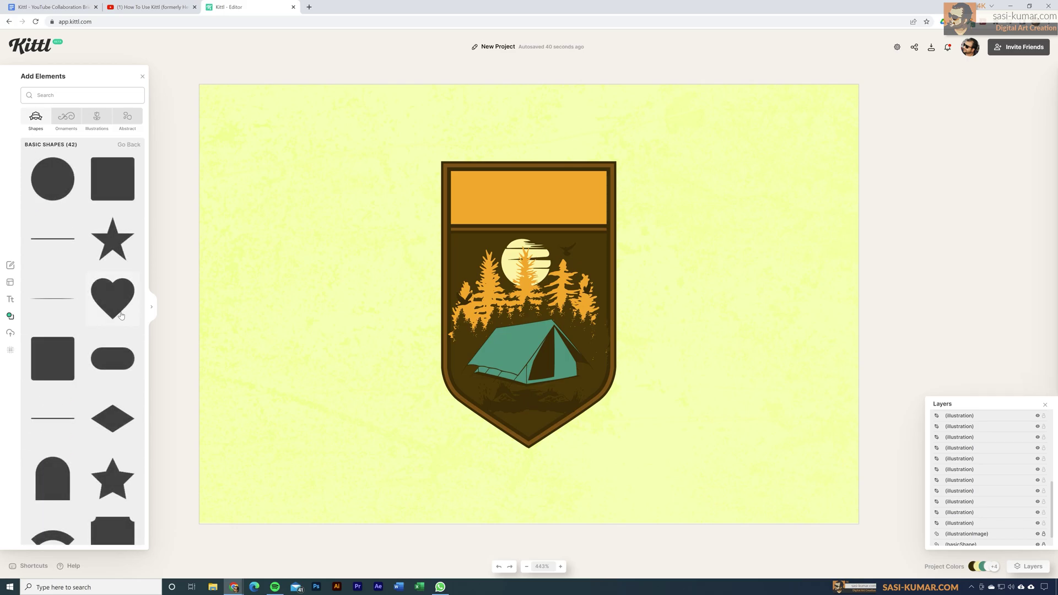
scroll(111, 410, down, 3)
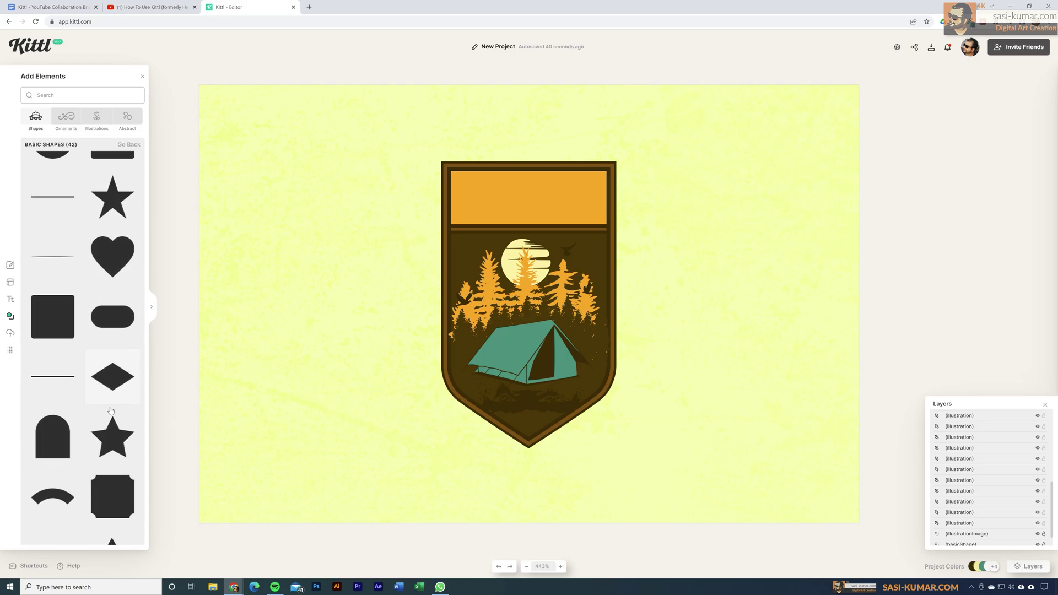
click(55, 379)
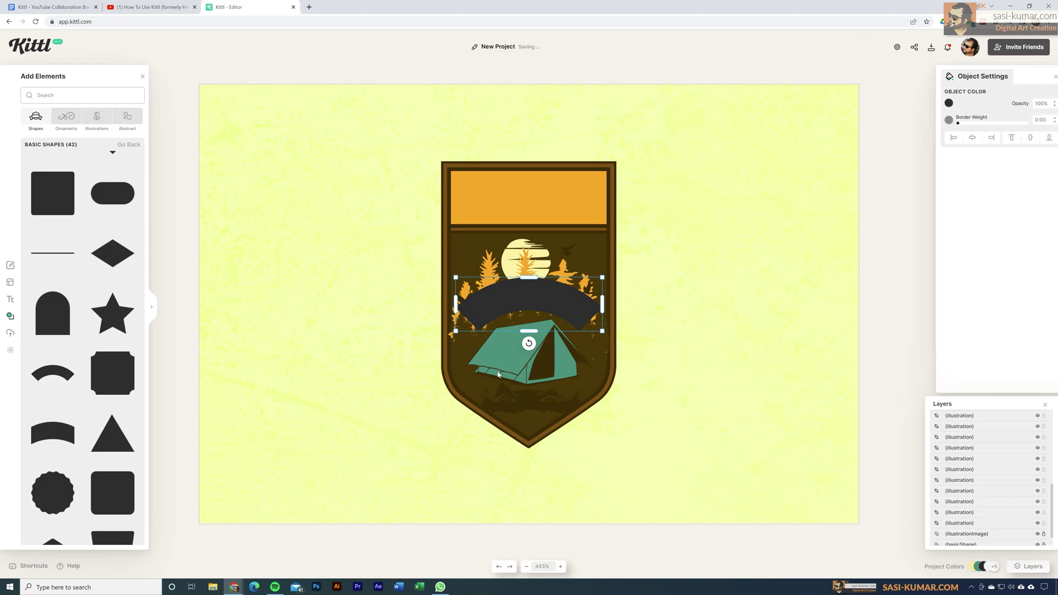
drag(566, 312, 638, 463)
drag(550, 415, 537, 421)
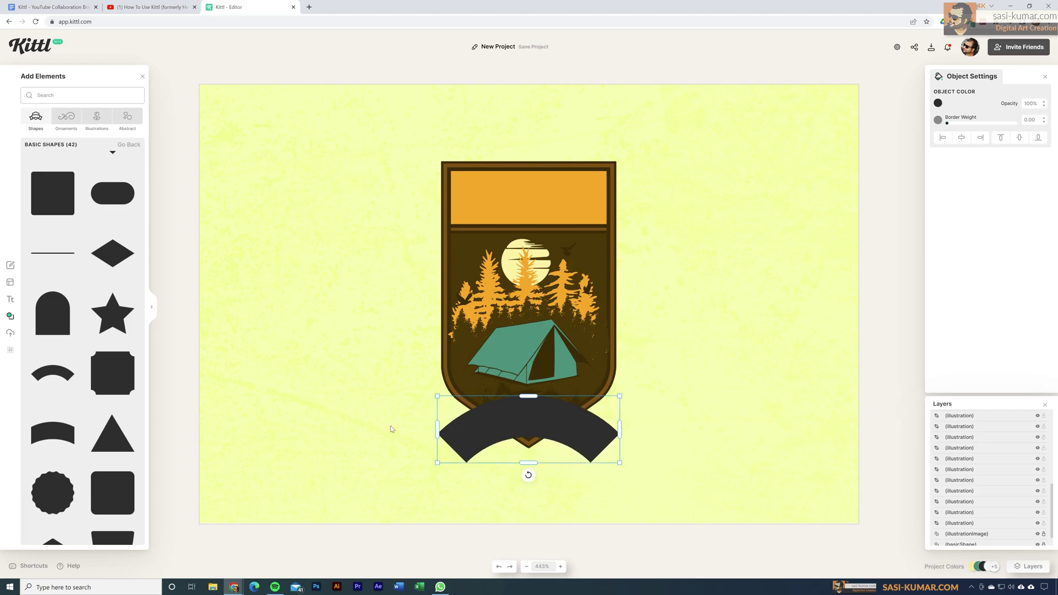
Recolor the arched banner to the palette's dark brown and move it down slightly.
click(937, 103)
click(870, 260)
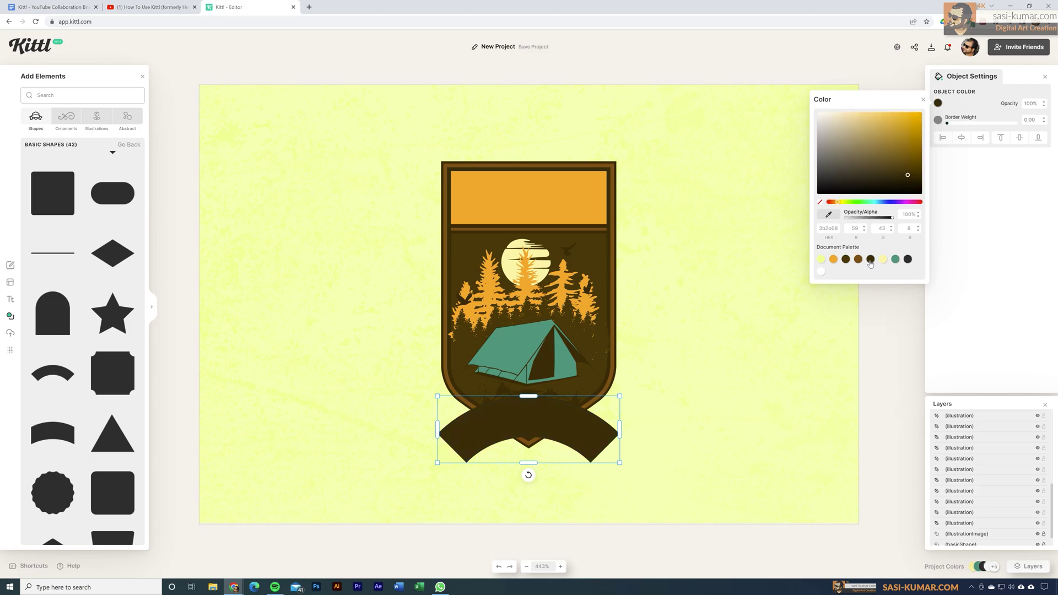
click(788, 308)
drag(565, 433, 565, 440)
drag(504, 390, 501, 387)
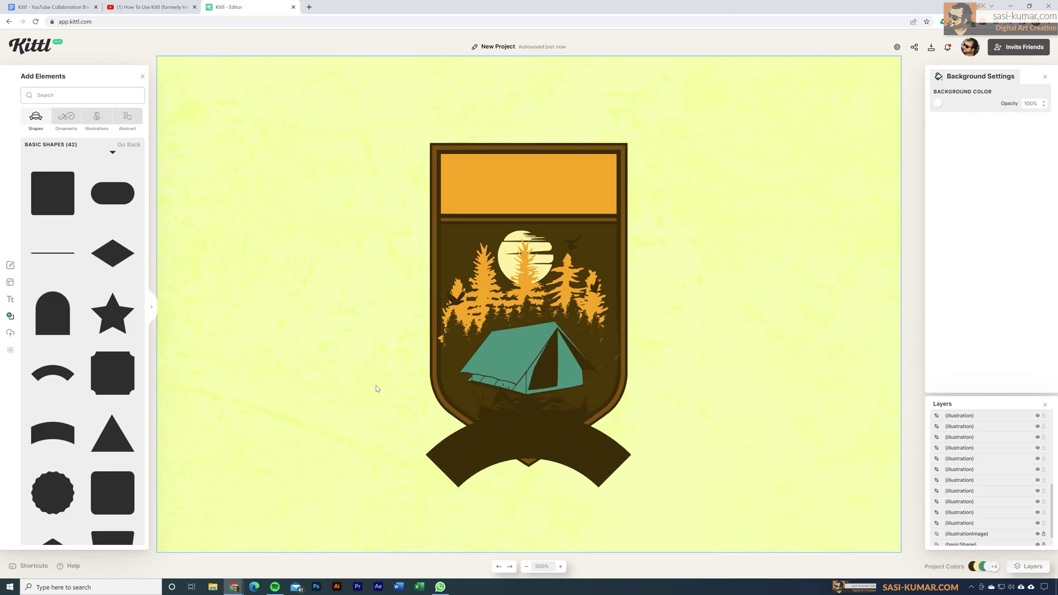
Add the "Block Buster" decorated text style to the design.
click(10, 300)
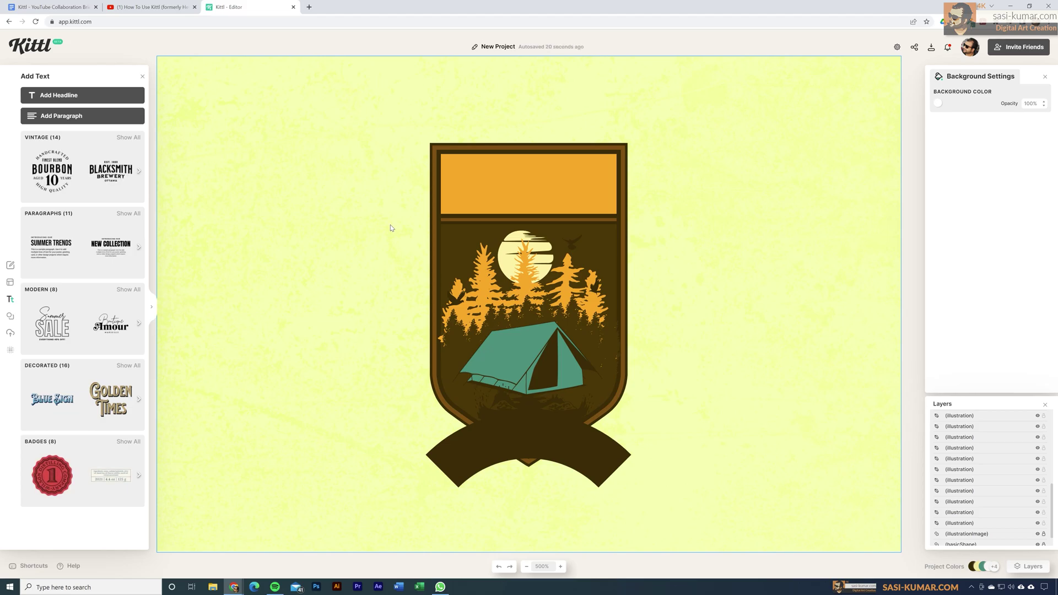
click(150, 310)
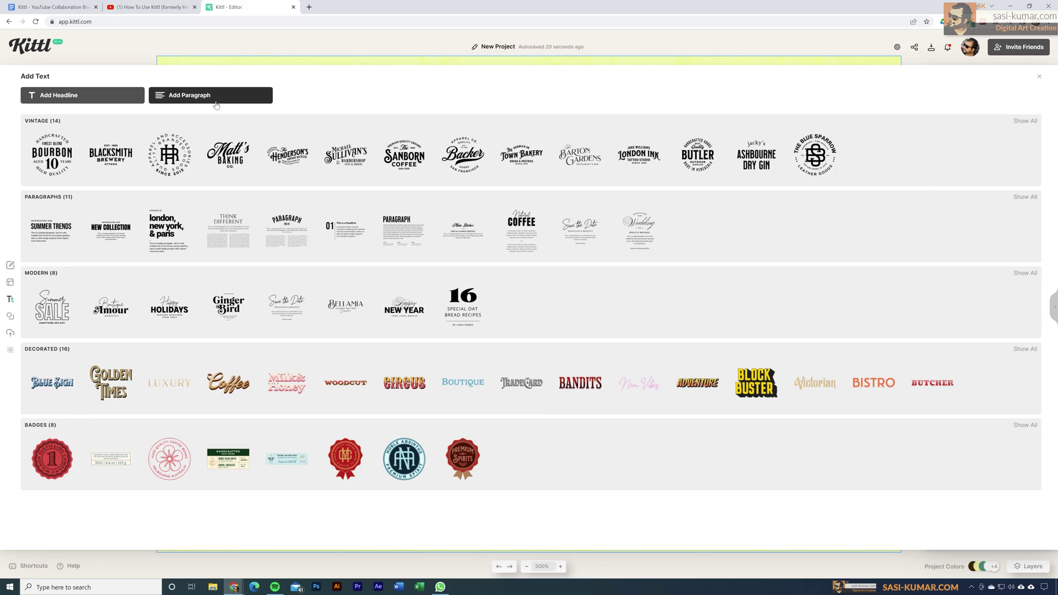
click(1022, 353)
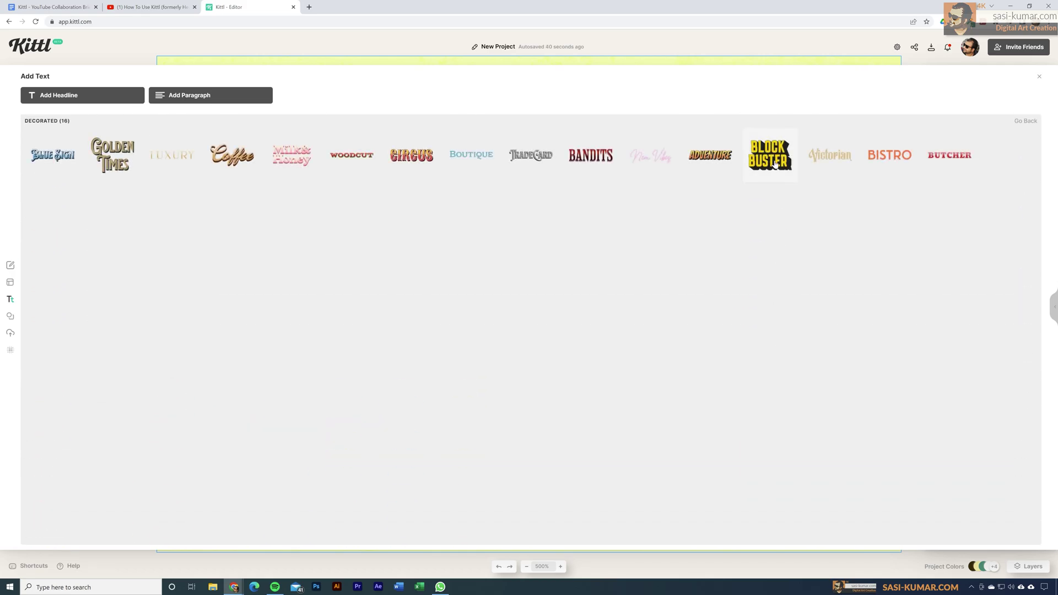
click(775, 163)
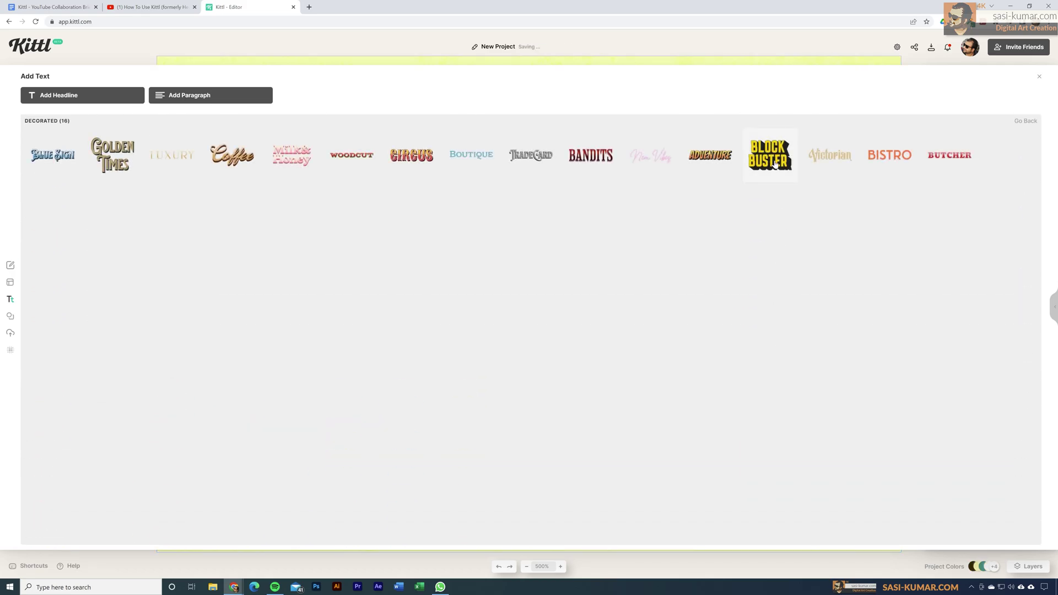
click(1039, 79)
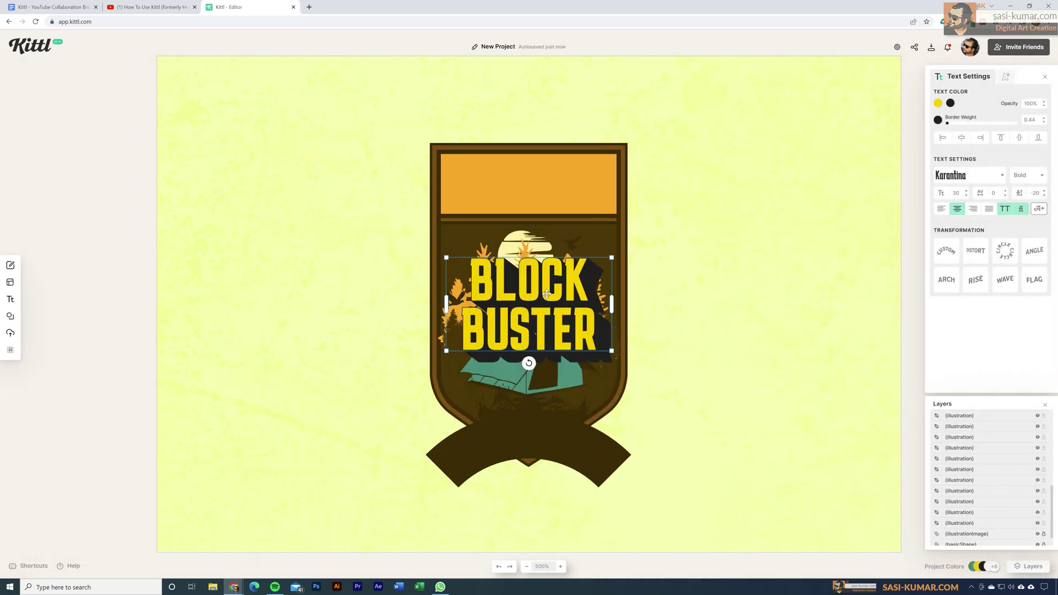
Move the headline to the badge's orange top panel and replace its text with "OUT DOOR".
drag(547, 290, 546, 202)
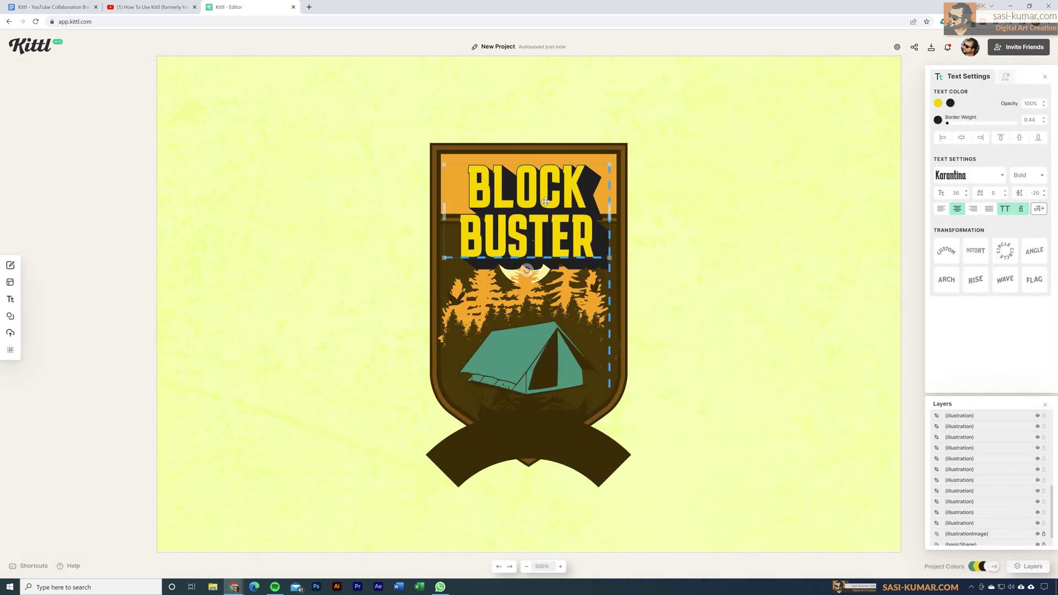
double_click(546, 201)
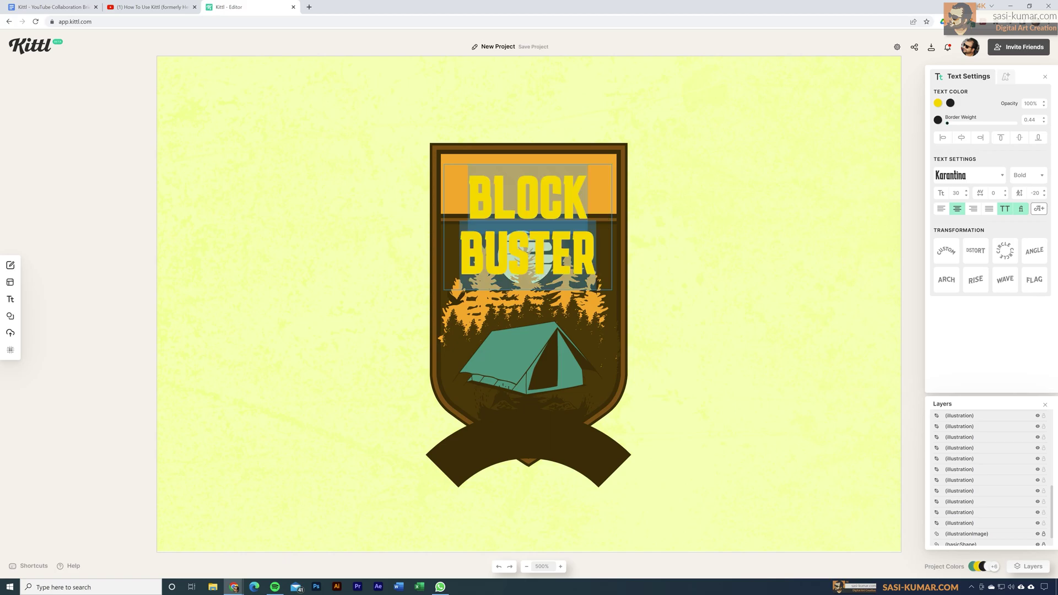
key(BackSpace)
text(OUT DOOR)
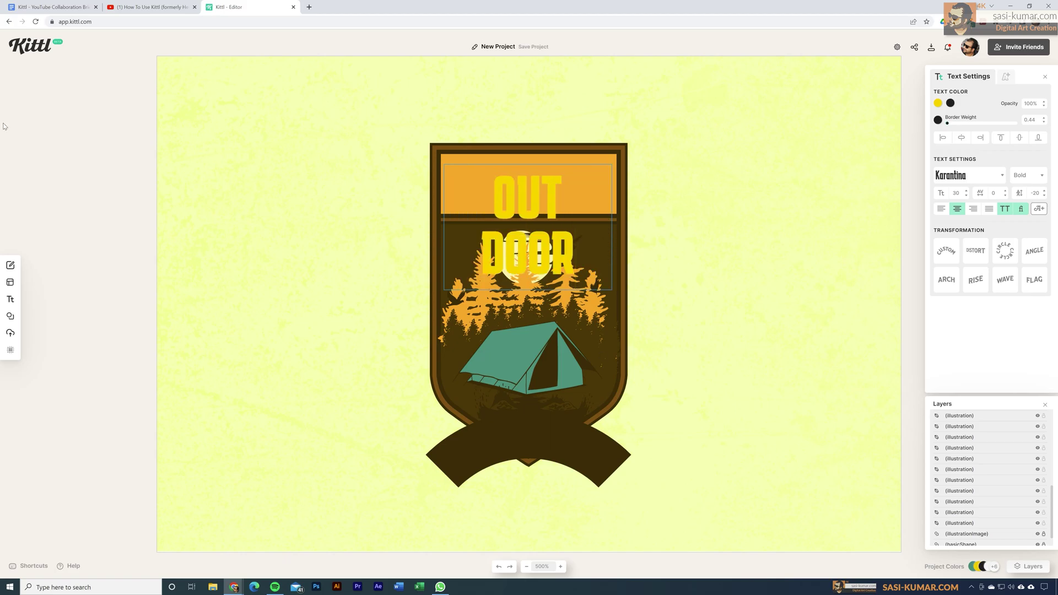
key(Escape)
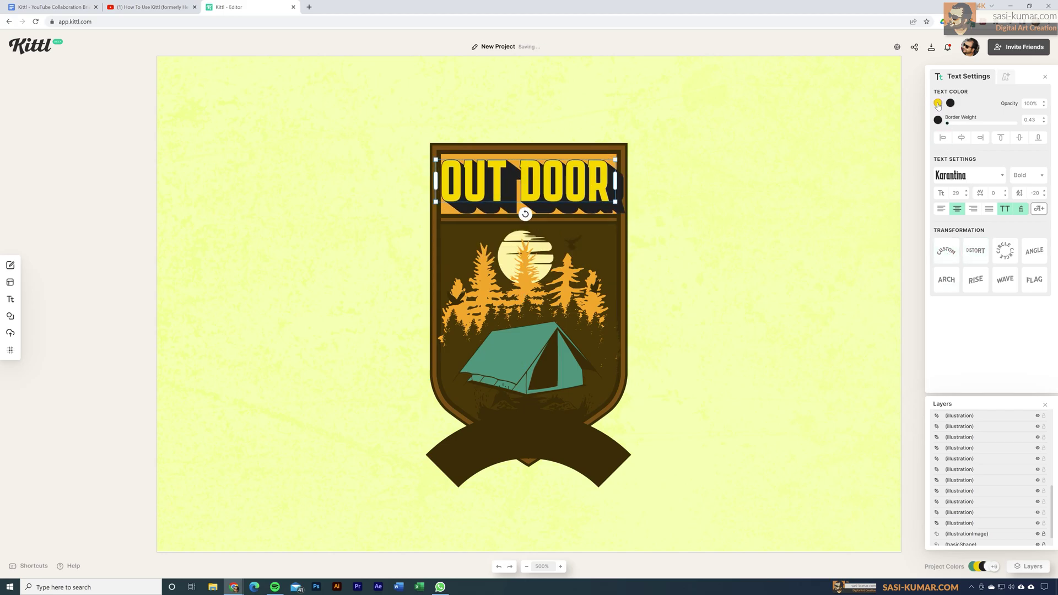
Recolor the headline's fill pale yellow and its shadow dark brown, and shrink the text to size 27.
click(937, 103)
click(883, 260)
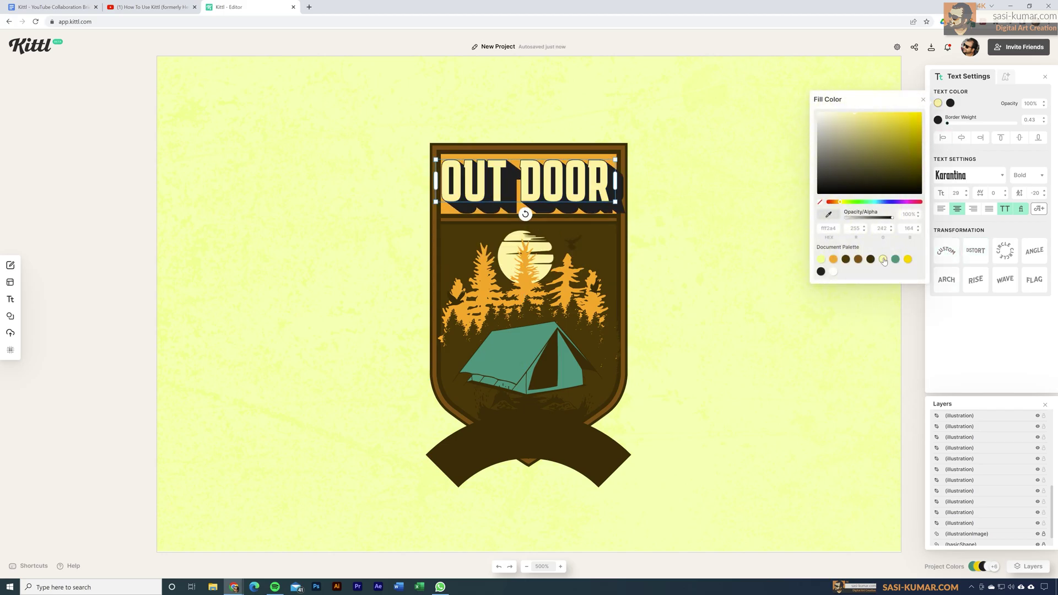
click(950, 103)
click(884, 260)
drag(616, 202, 606, 200)
drag(481, 192, 482, 192)
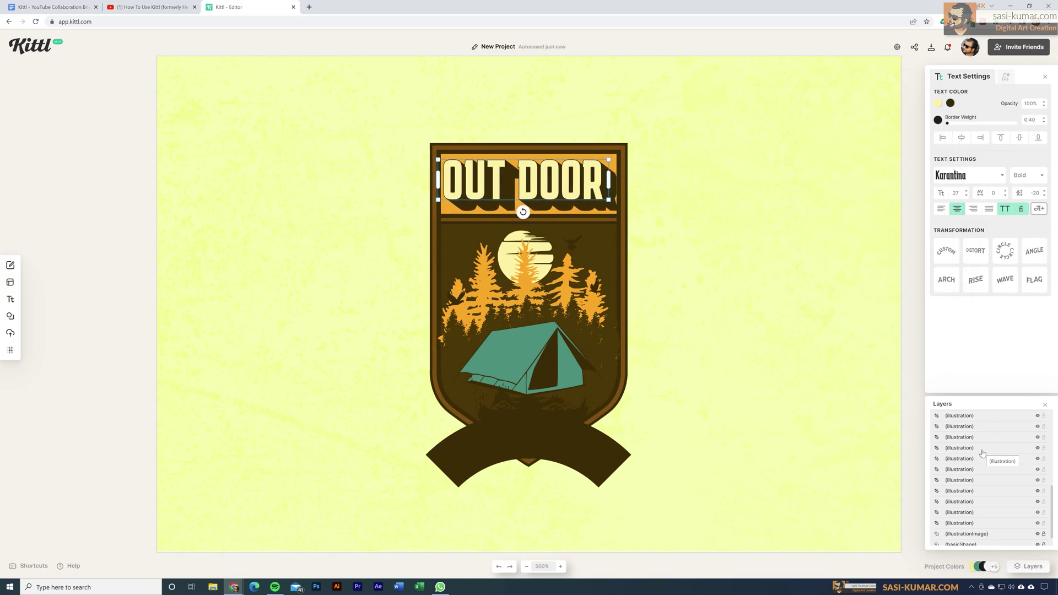
Try several typefaces on the "OUT DOOR" headline and set it to Teko.
click(968, 175)
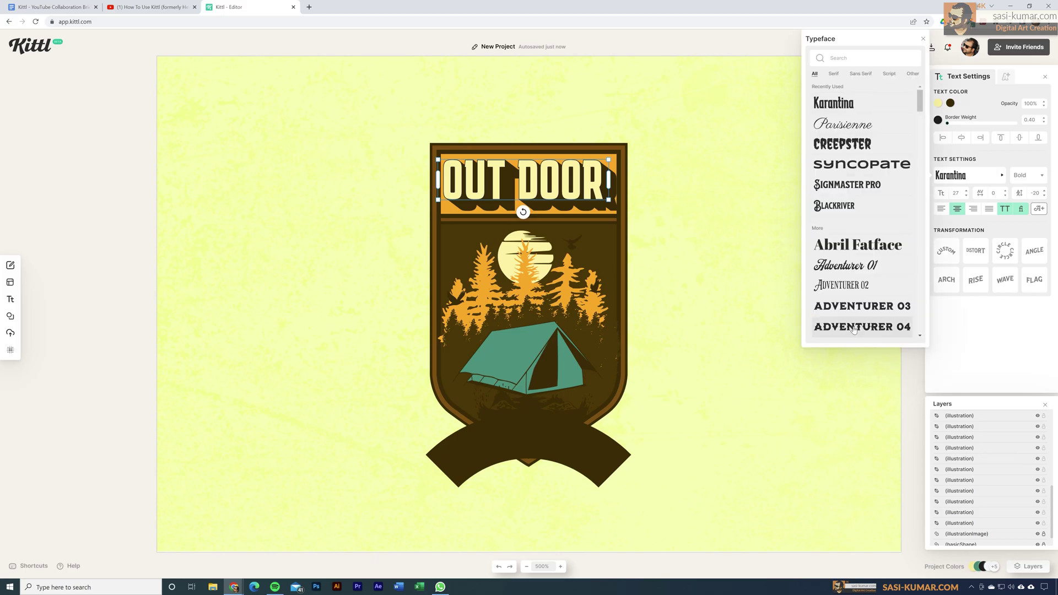
click(848, 266)
click(849, 145)
click(849, 164)
click(848, 206)
click(848, 285)
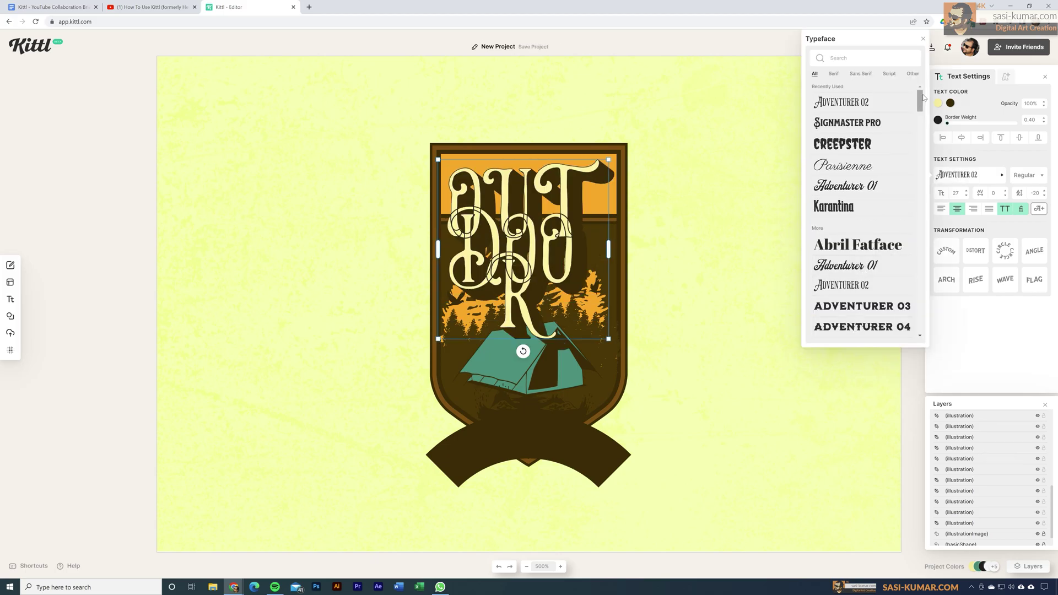
scroll(860, 209, down, 10)
click(864, 217)
scroll(886, 216, down, 10)
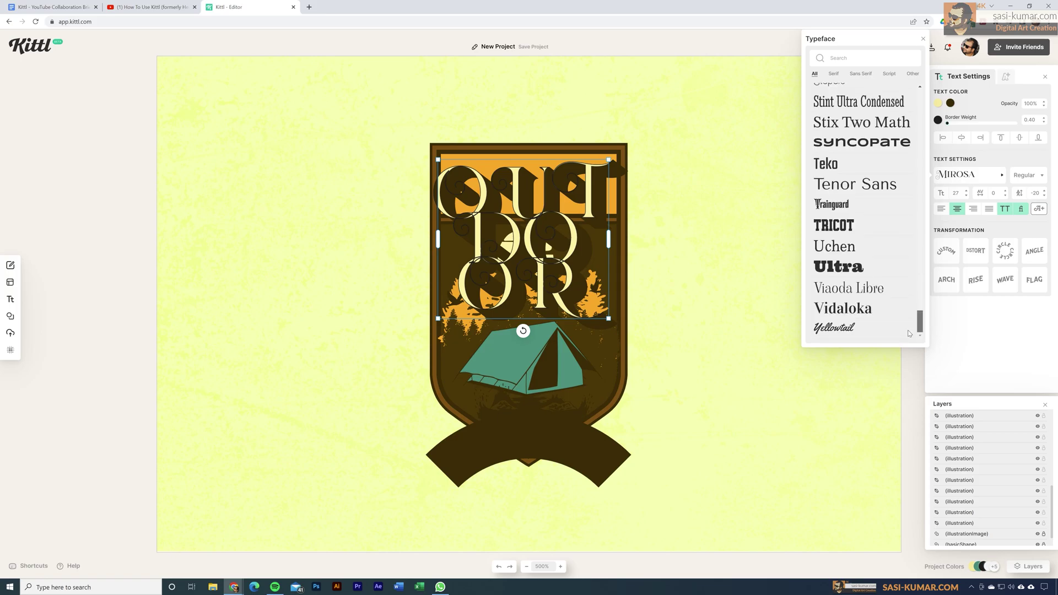
click(832, 160)
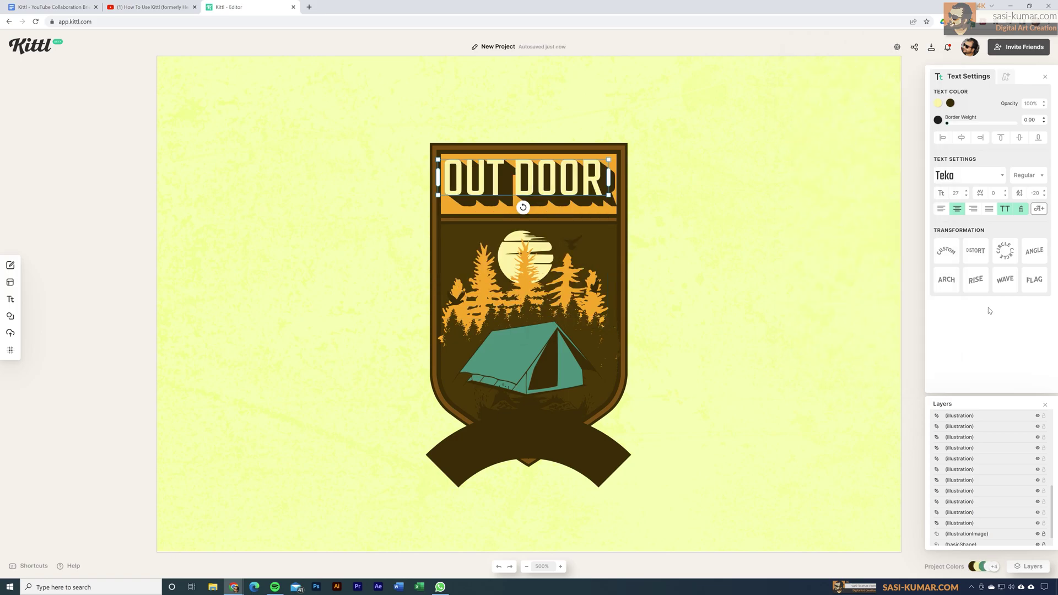
Try the Oblique Lines decoration on the headline and apply Fading Color Cut instead.
click(1006, 79)
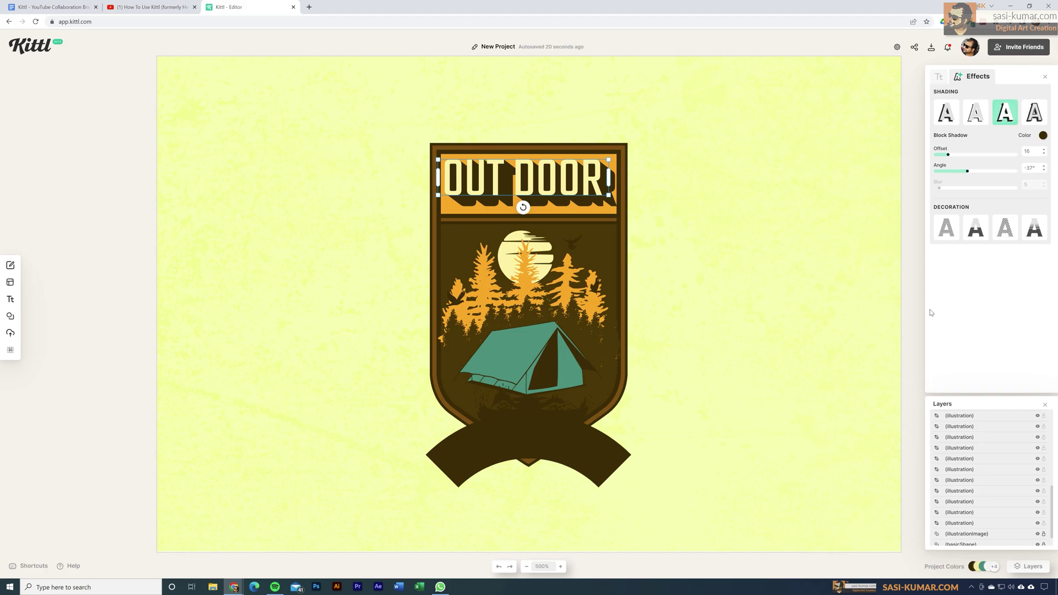
click(1002, 236)
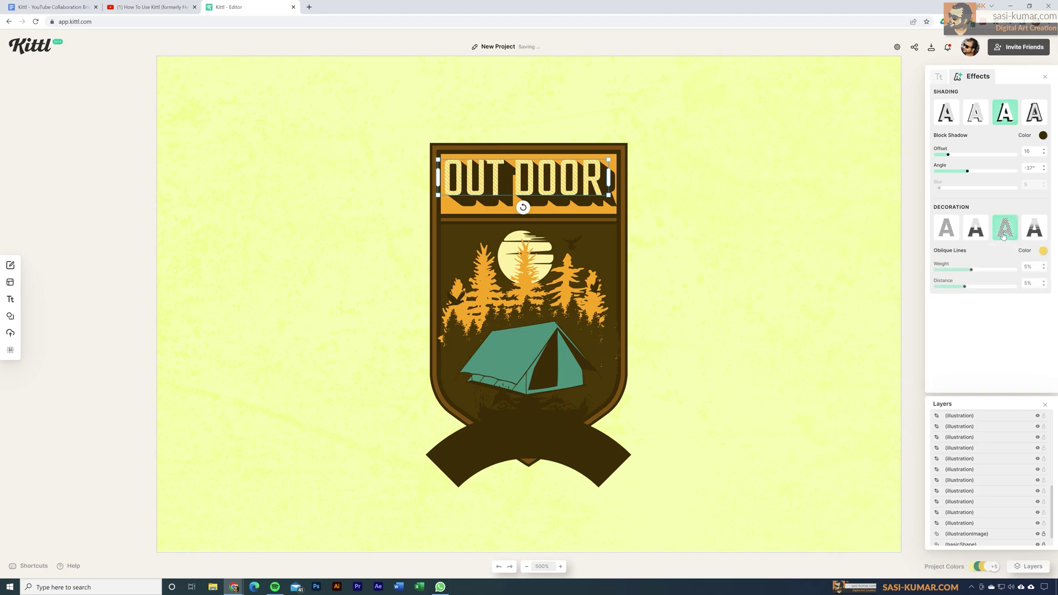
click(1033, 234)
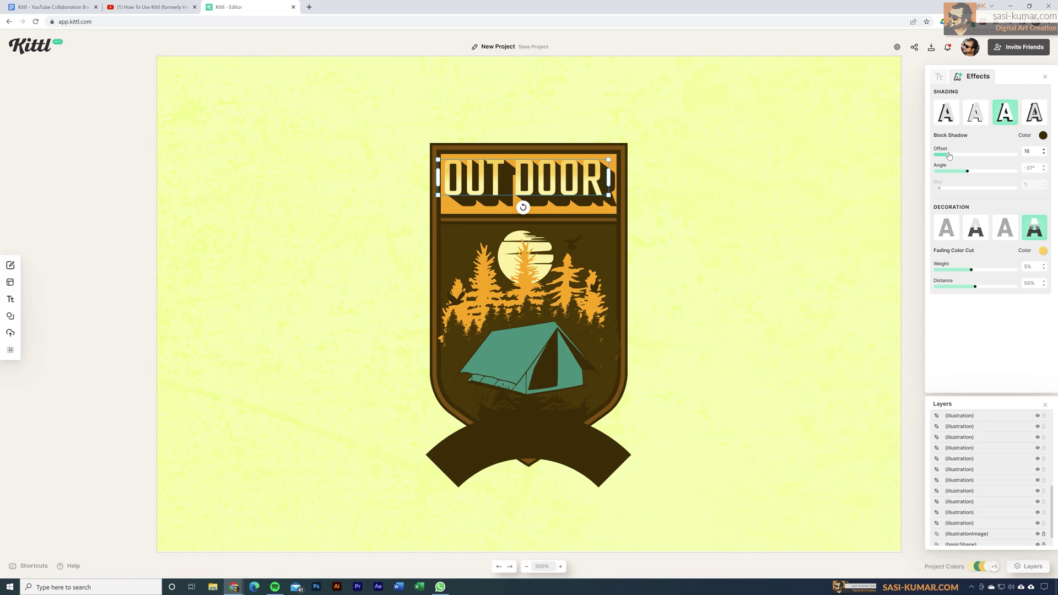
Reduce the headline's block shadow offset to 5 and center the text in the badge's orange panel.
drag(946, 156, 940, 157)
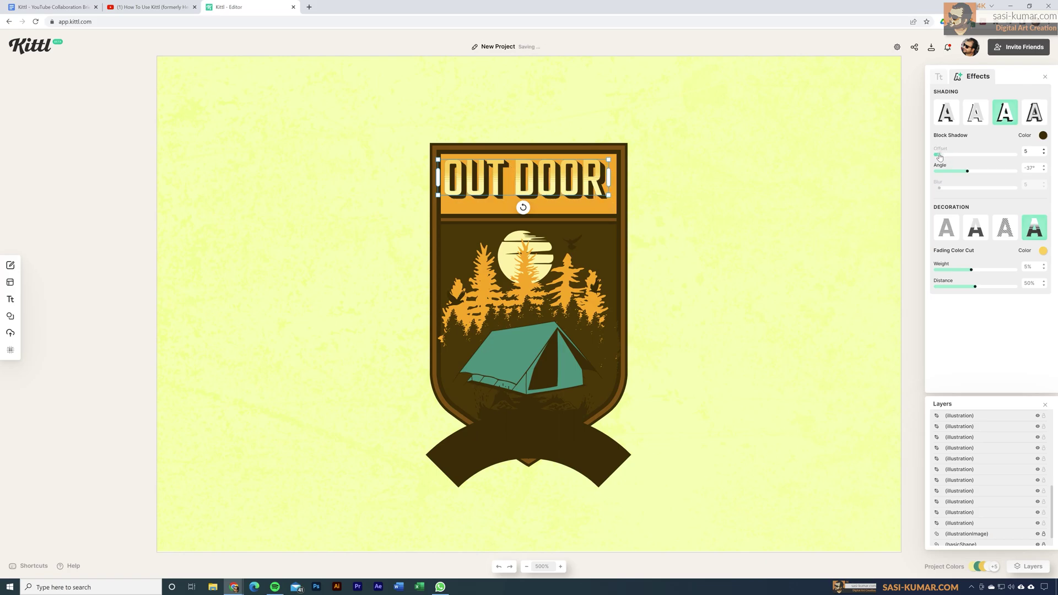
drag(563, 183, 617, 166)
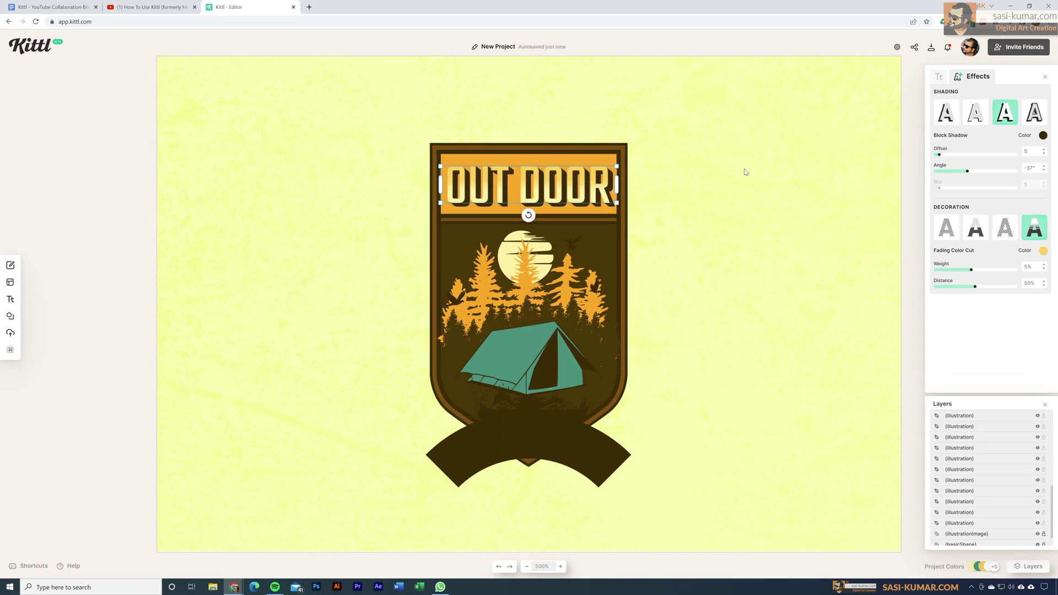
click(495, 497)
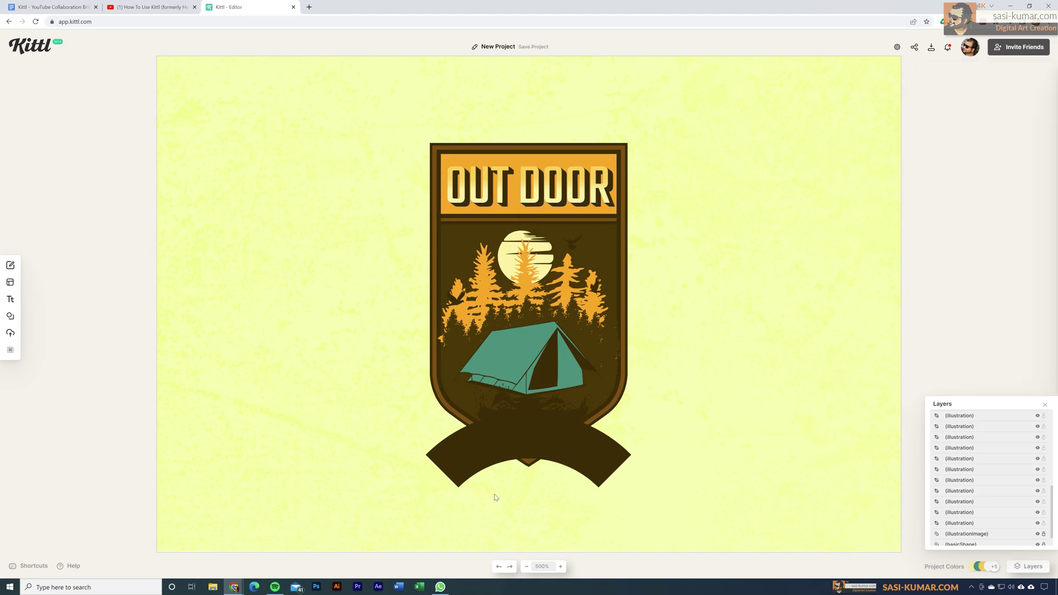
Add the decorated "ADVENTURE" text on the arched banner and give it the Custom transformation.
click(17, 304)
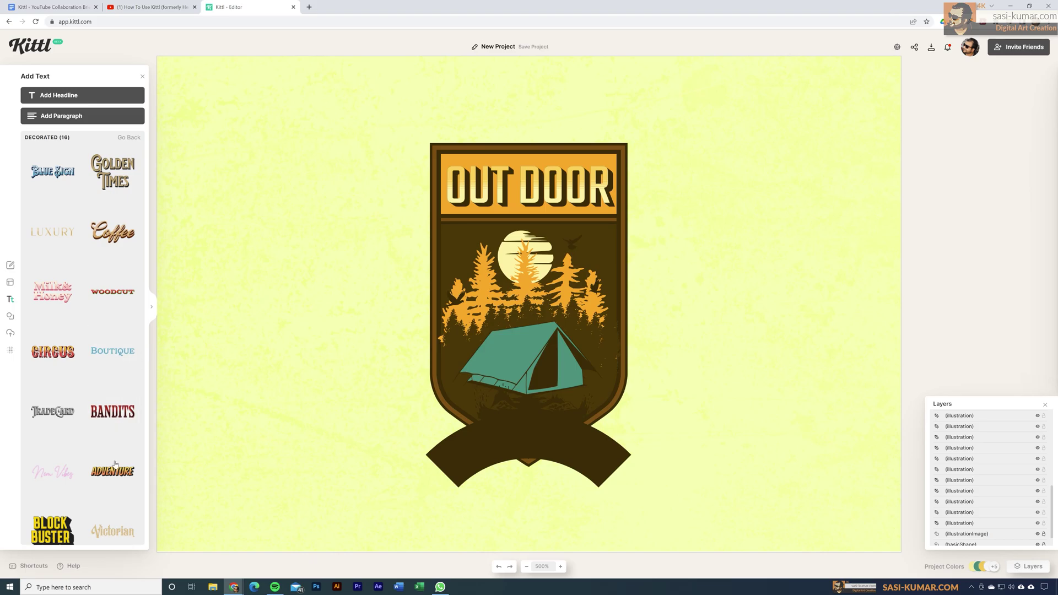
scroll(118, 483, down, 2)
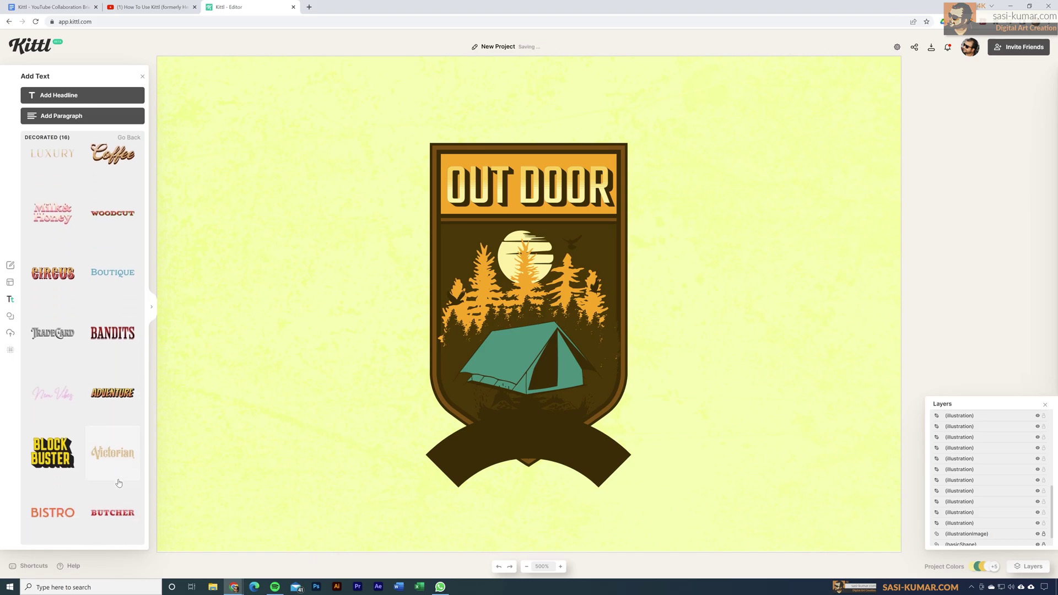
click(112, 403)
drag(568, 313, 566, 446)
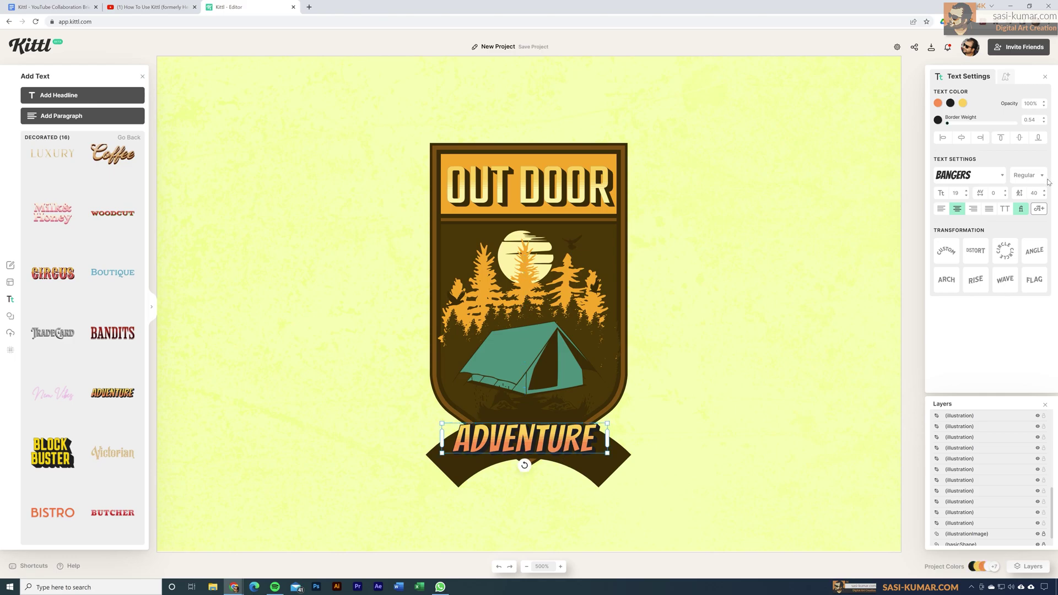
click(949, 252)
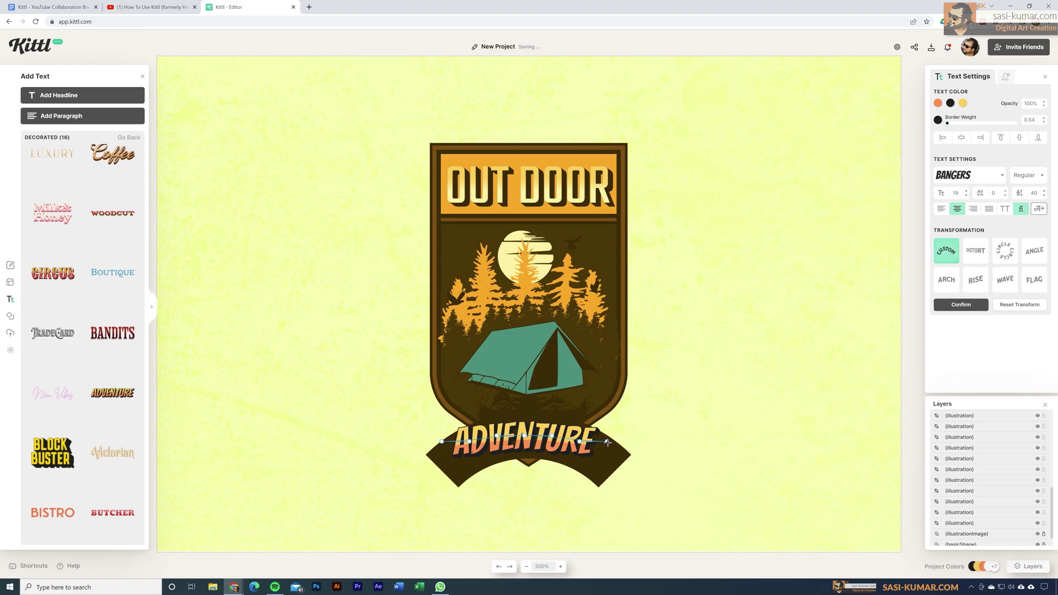
drag(607, 442, 613, 457)
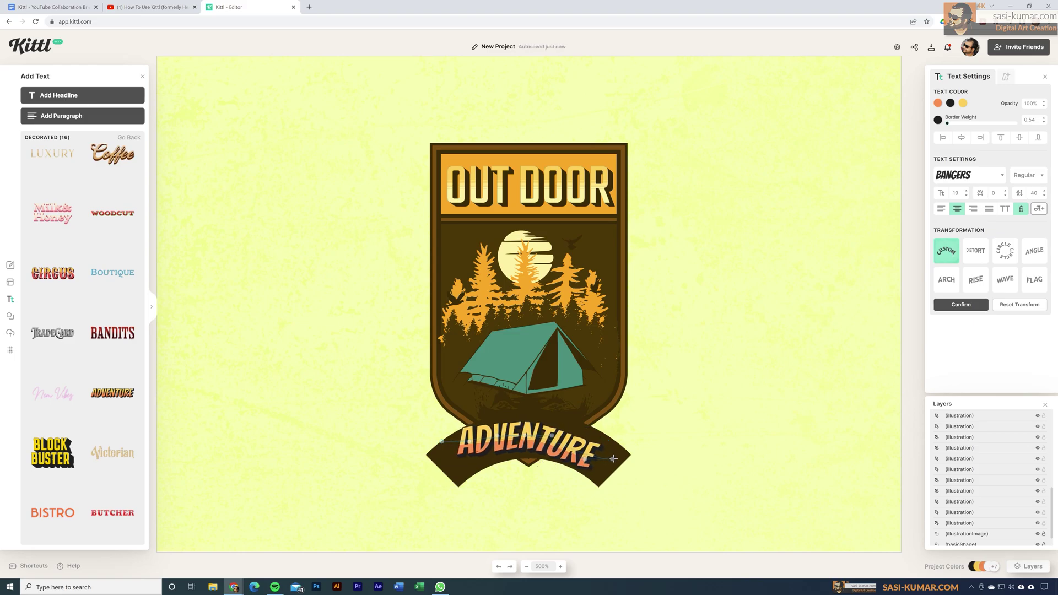
drag(440, 441, 439, 462)
key(ctrl+z)
key(ctrl+z)
key(ctrl+z)
Bend the "ADVENTURE" text along the arched banner by adjusting its free-line path and center it on the banner.
drag(523, 449, 532, 448)
click(960, 304)
drag(460, 445, 459, 452)
drag(533, 437, 530, 436)
drag(605, 444, 604, 458)
drag(484, 444, 480, 442)
click(187, 548)
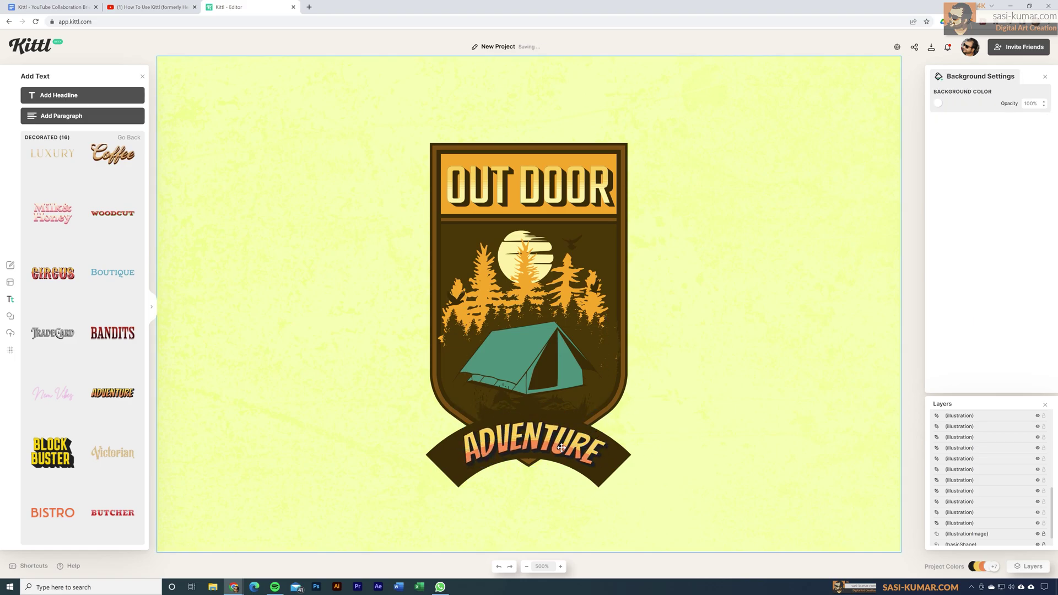
Recolor the "ADVENTURE" text with a pale yellow decoration, teal fill and dark brown shadow.
click(561, 447)
click(963, 104)
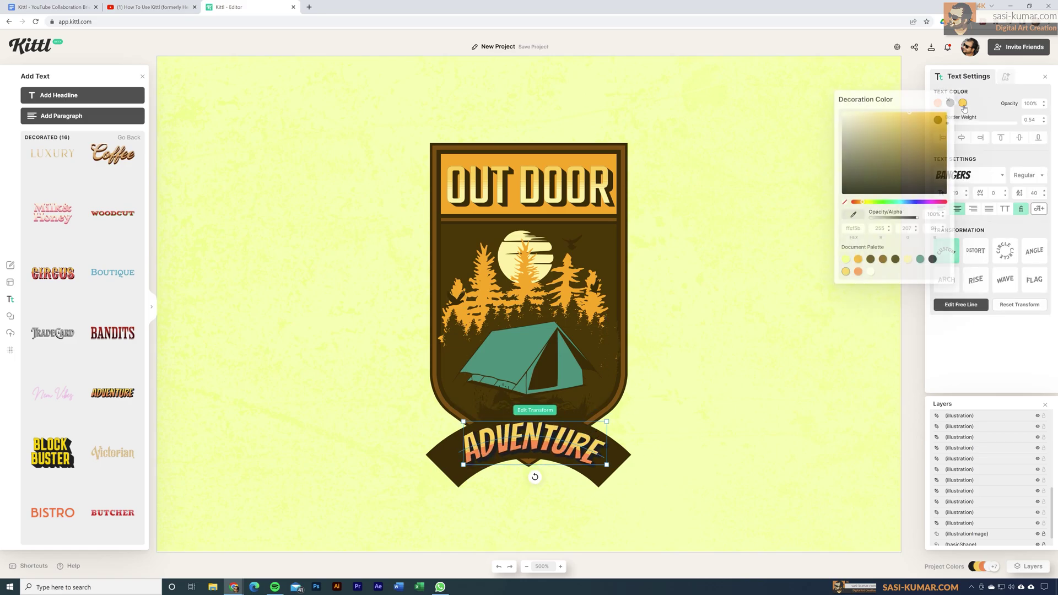
click(908, 259)
click(983, 109)
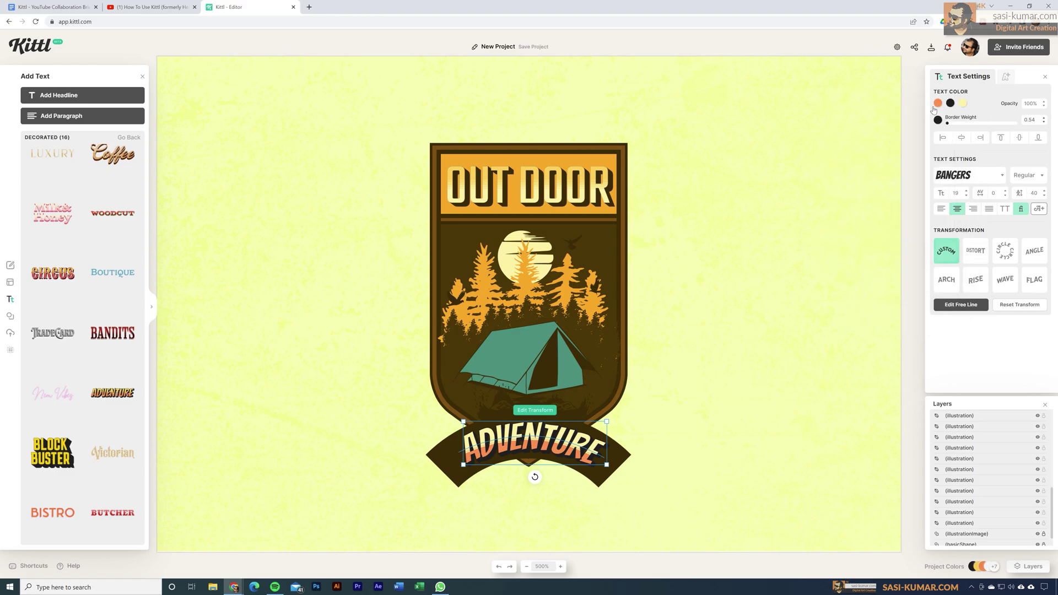
click(938, 103)
click(895, 259)
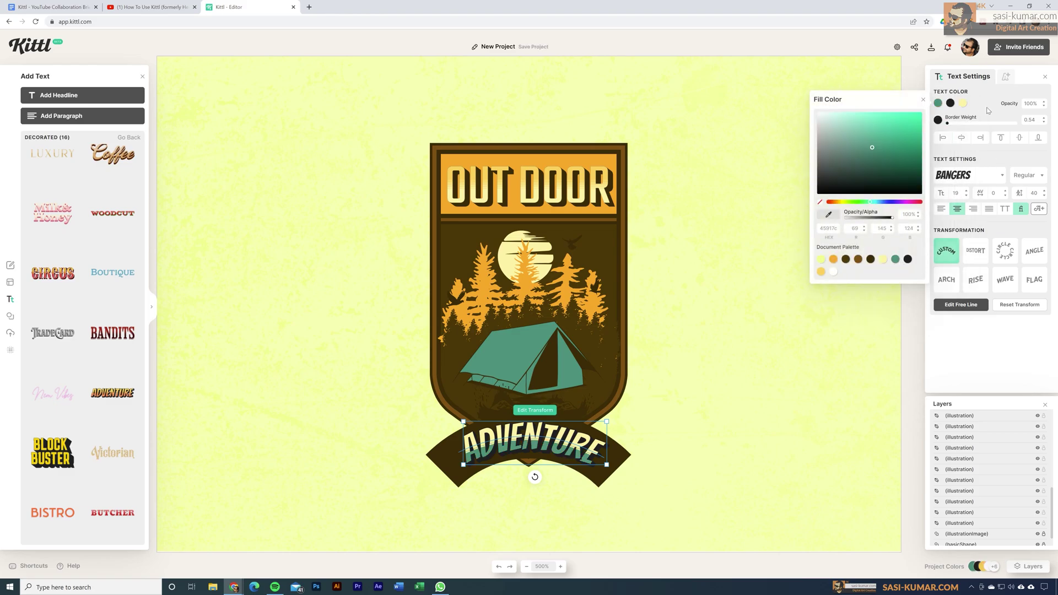
click(952, 103)
click(858, 259)
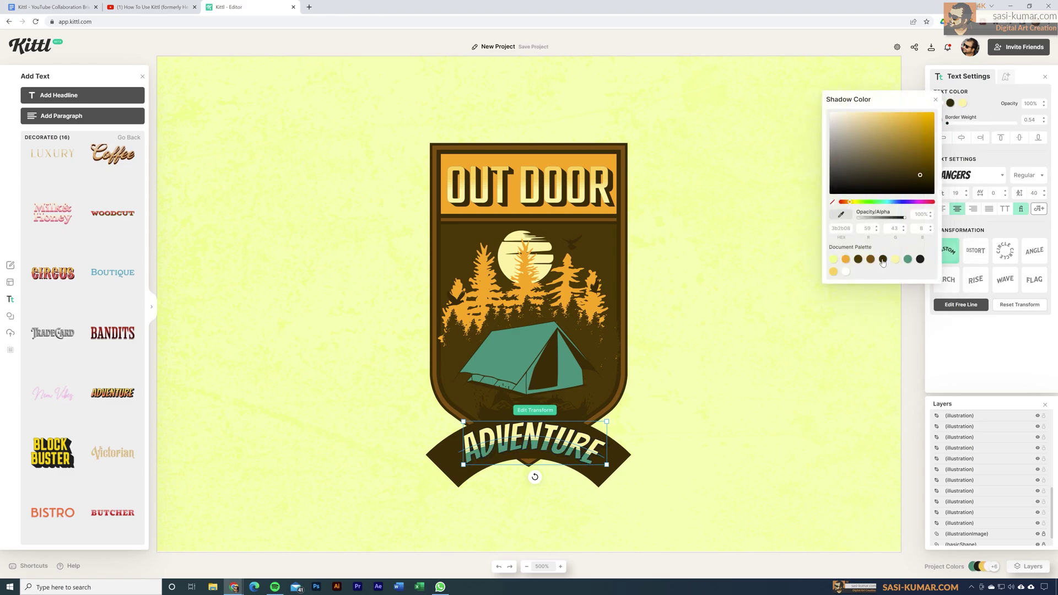
click(843, 260)
click(859, 260)
click(748, 413)
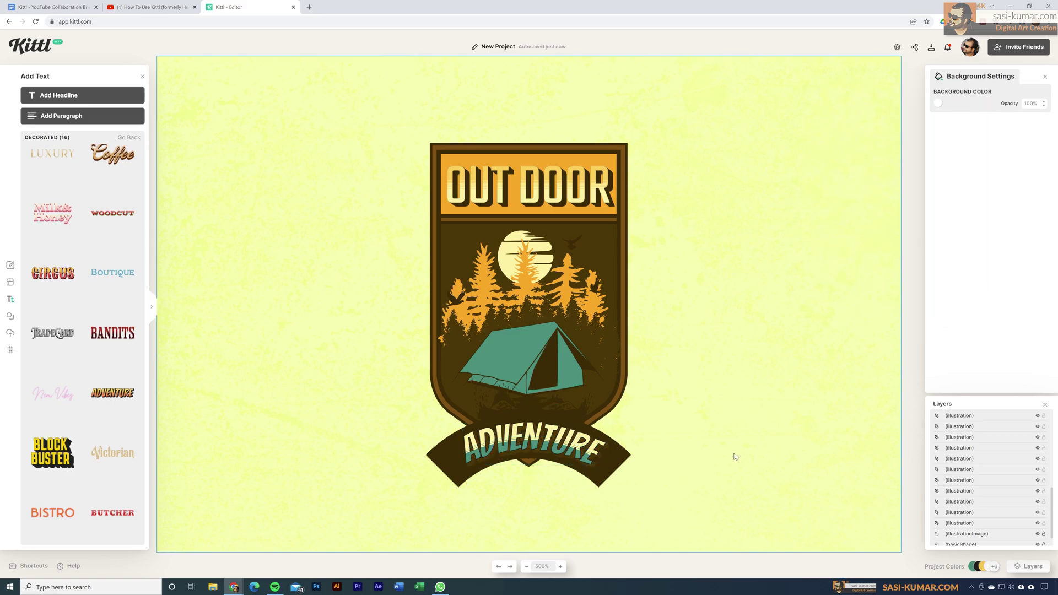
Add the antlers from the Outdoor Pictograms illustrations, enlarge them beyond the shield's width and position them around the tent.
click(10, 315)
click(97, 118)
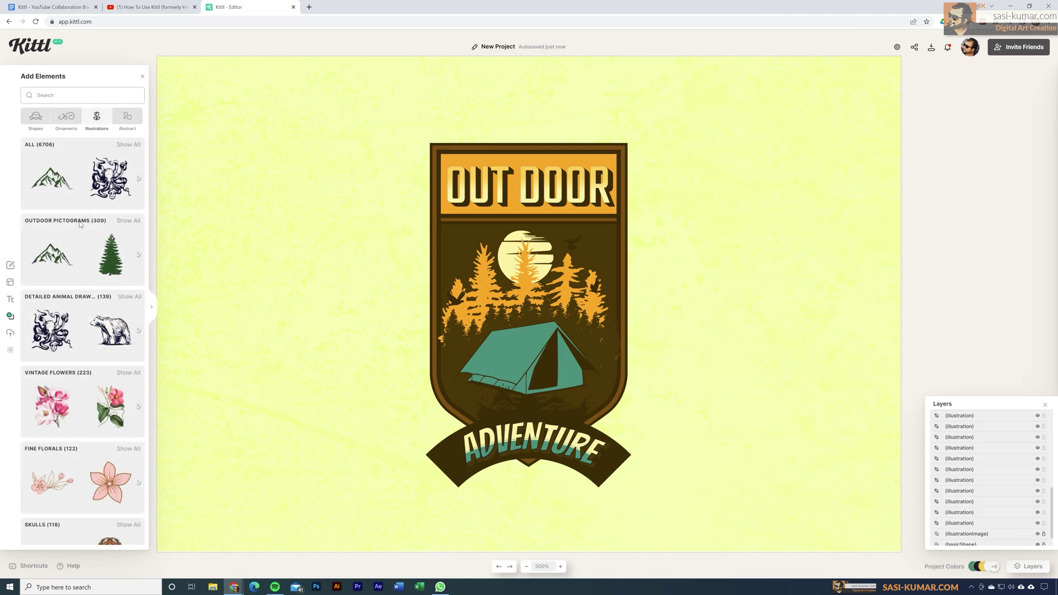
click(127, 220)
scroll(111, 398, down, 5)
scroll(111, 398, down, 10)
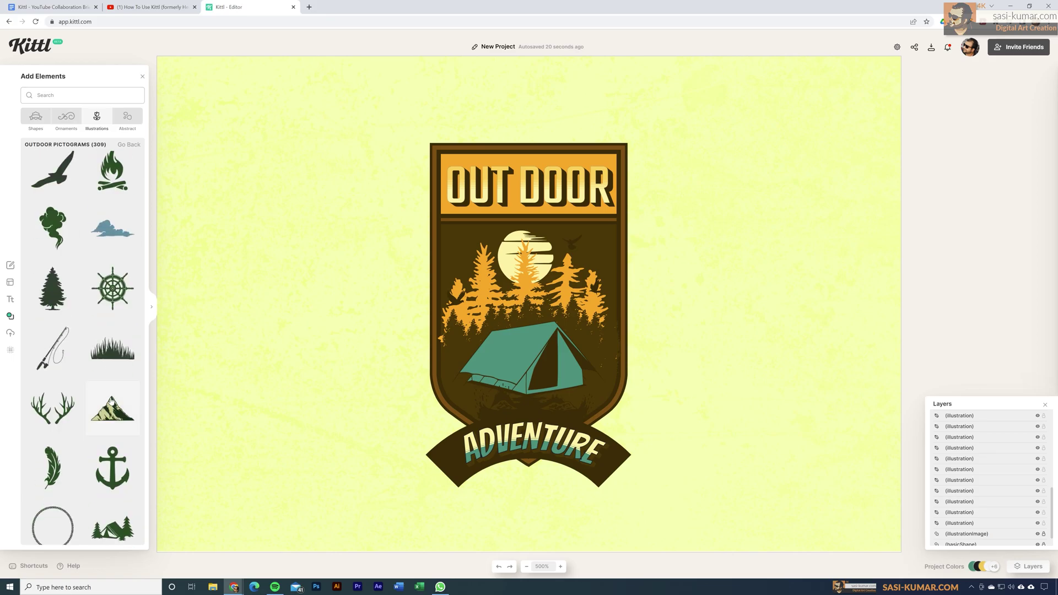
click(61, 422)
drag(603, 352, 657, 478)
drag(638, 392, 631, 362)
Recolor the antlers dark brown from the document palette.
click(938, 103)
click(870, 259)
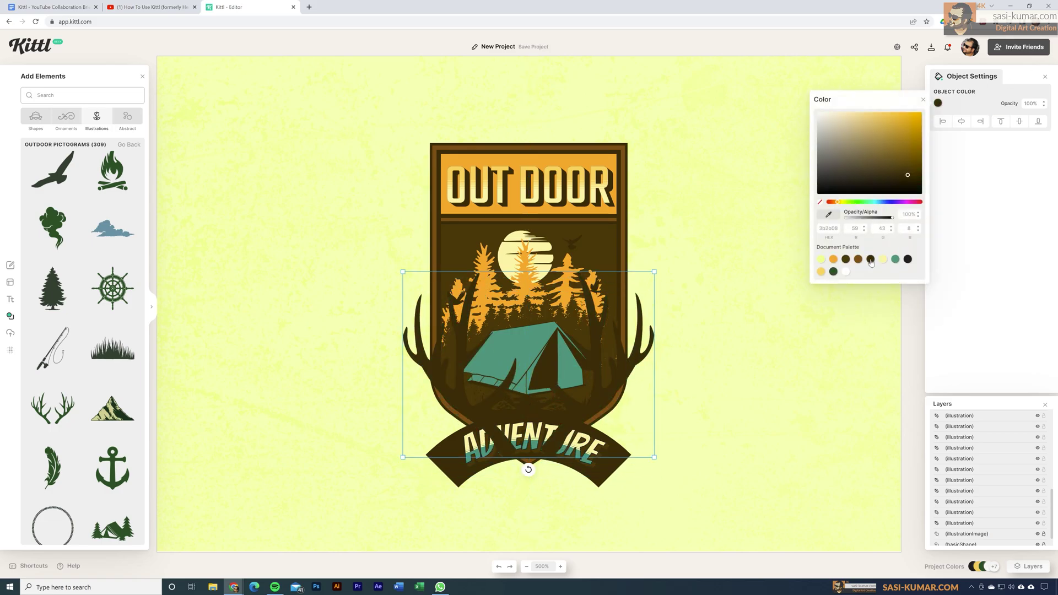
click(739, 403)
click(739, 403)
Bring the arched banner and its "ADVENTURE" text in front of the antlers.
click(599, 450)
shift+click(623, 456)
right_click(623, 456)
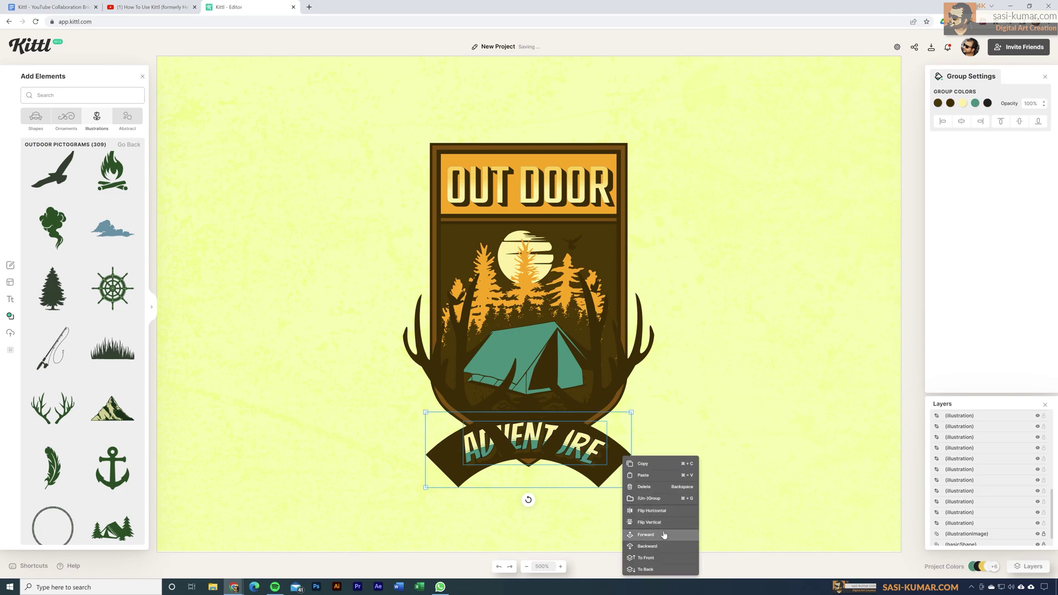
click(662, 561)
right_click(603, 457)
click(647, 552)
drag(605, 460, 605, 492)
right_click(592, 443)
click(626, 544)
click(720, 390)
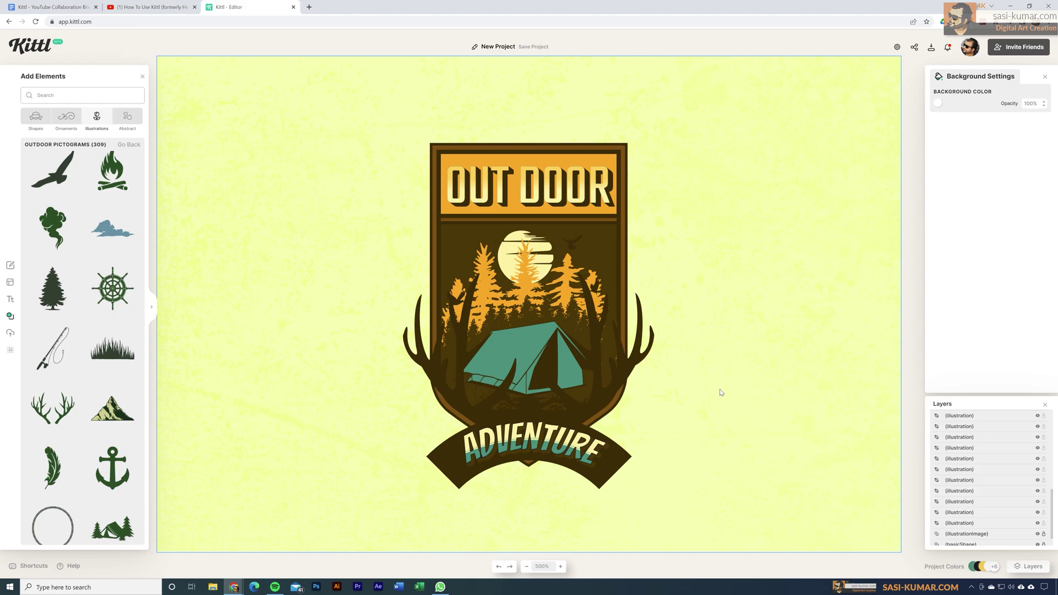
Darken the antlers to a deeper shade of brown.
click(642, 357)
click(937, 103)
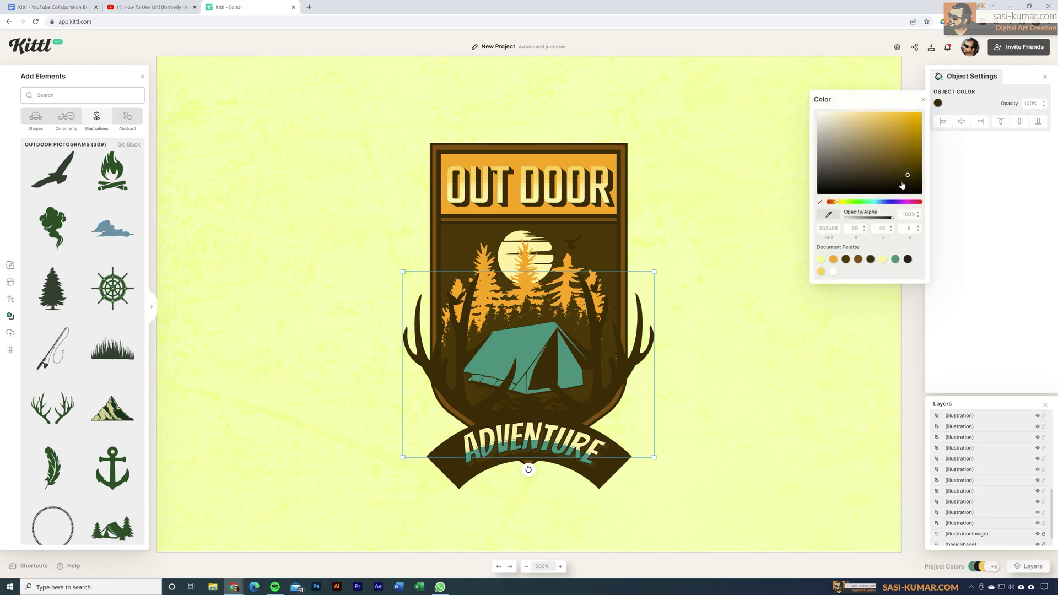
click(908, 182)
click(746, 237)
Move the left bird up above the trees and darken its color.
click(460, 299)
click(459, 298)
click(456, 292)
key(Up)
key(Up)
key(Up)
key(Up)
key(Up)
key(Up)
key(Up)
key(Up)
click(938, 103)
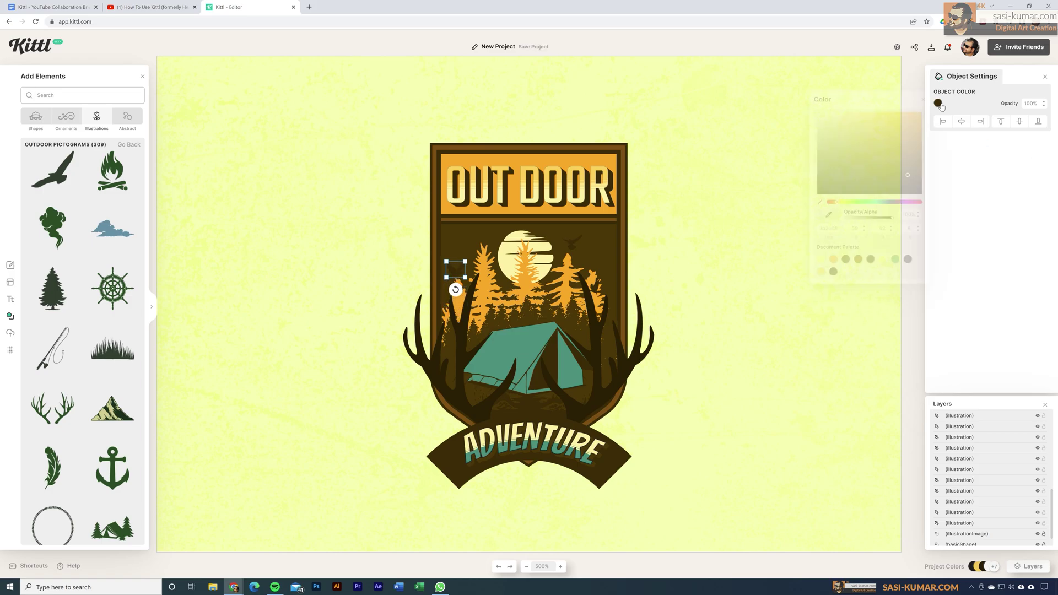
click(907, 181)
Darken the bird beside the moon and move the small right-hand bird outward near the shield's edge, darkening it too.
click(572, 242)
click(939, 105)
click(821, 272)
click(609, 286)
click(597, 286)
click(595, 282)
drag(595, 282, 608, 277)
click(937, 103)
click(756, 272)
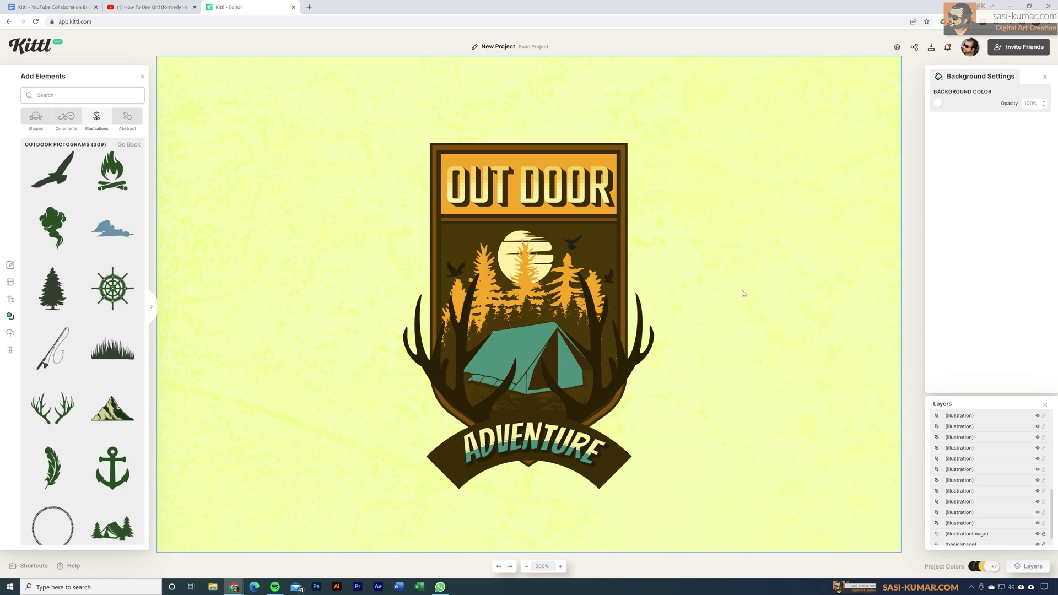
Add a downward-curving ribbon from the Banners shapes and place it over the lower part of the badge.
click(526, 566)
click(832, 299)
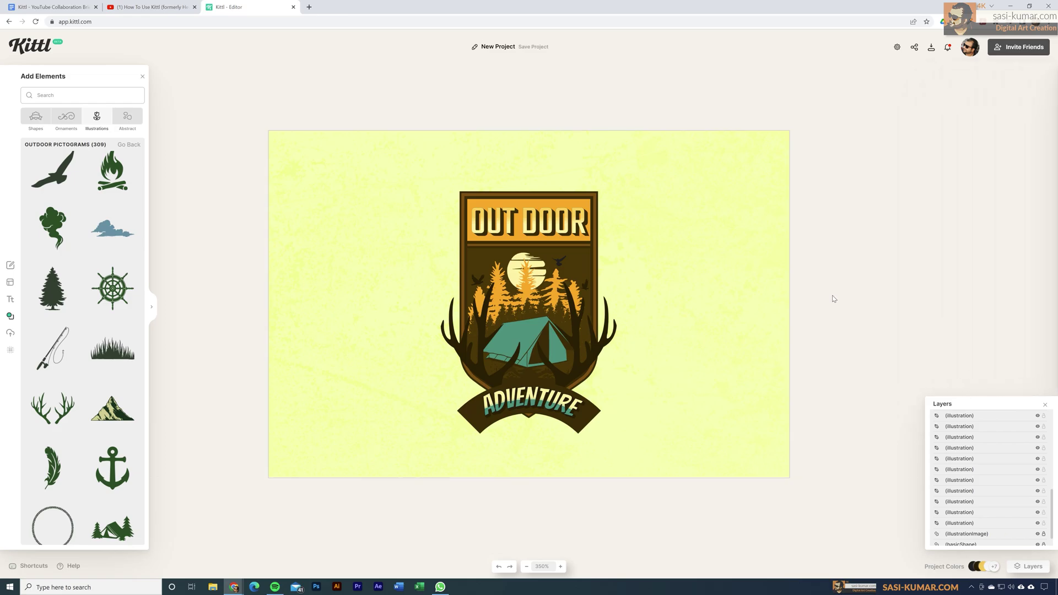
click(36, 117)
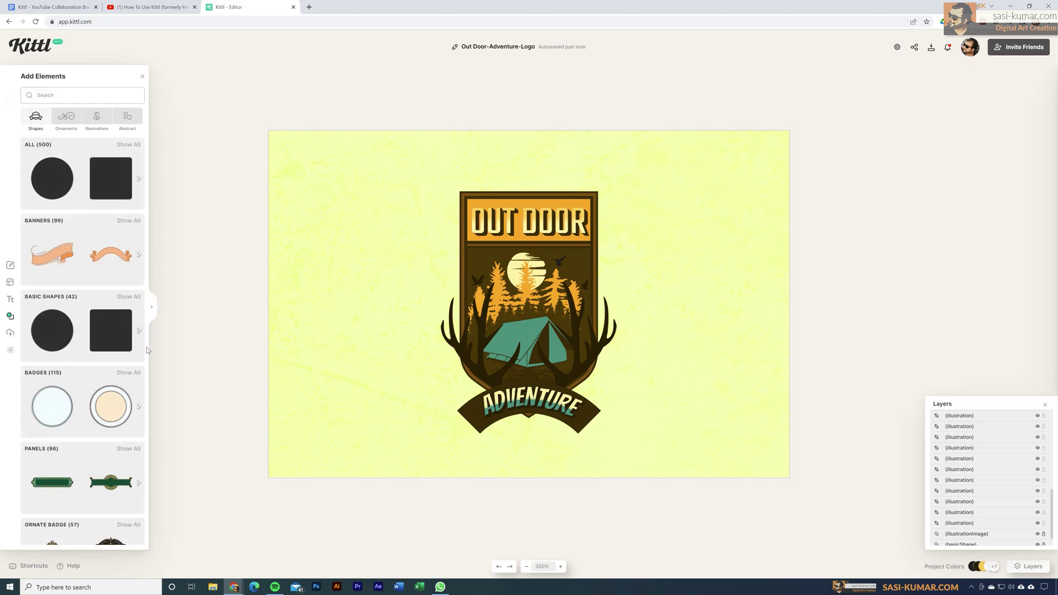
click(135, 222)
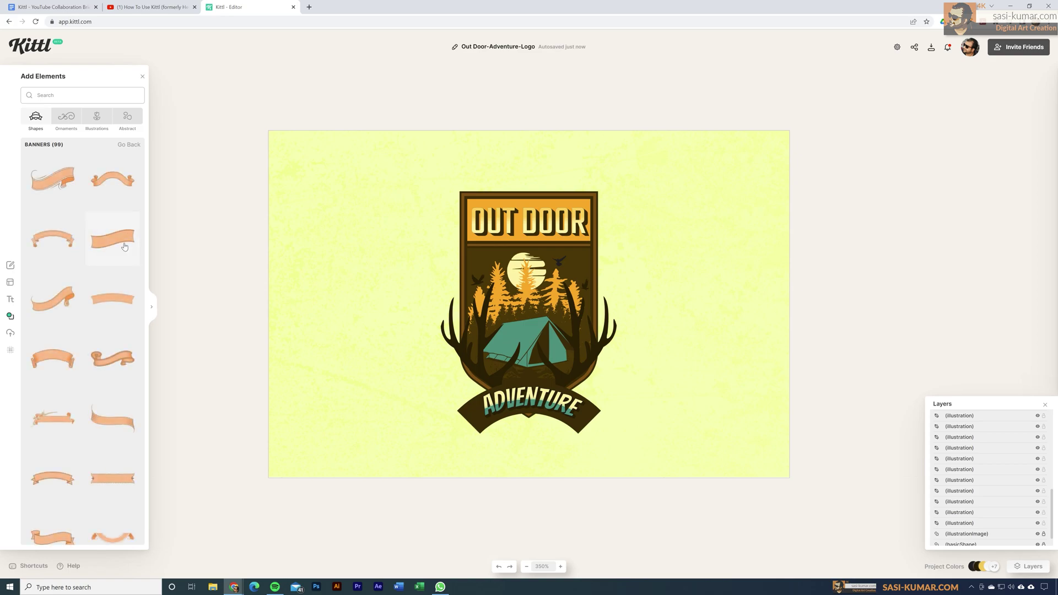
scroll(129, 393, down, 8)
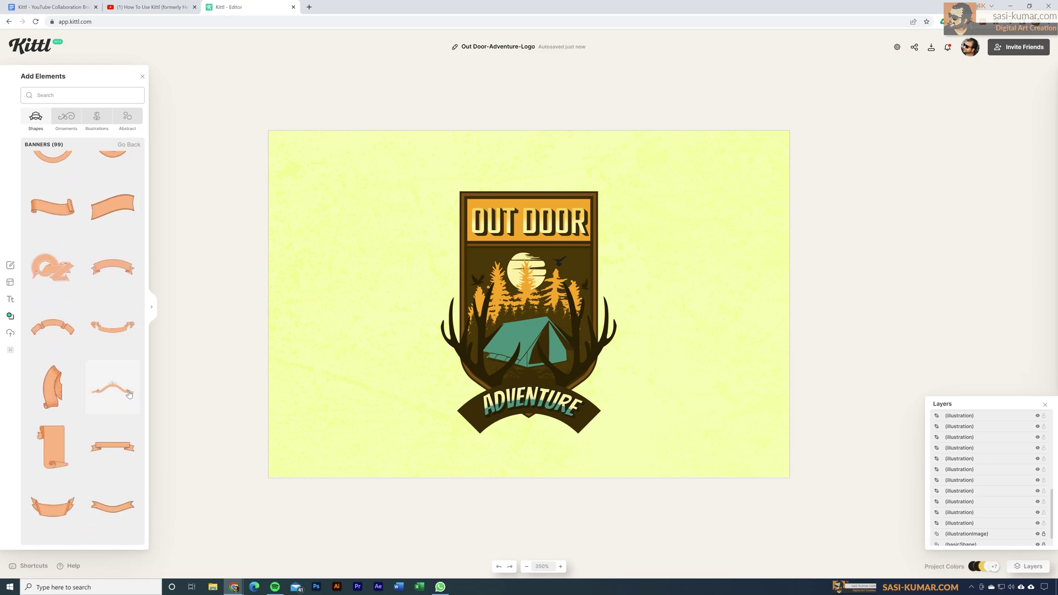
scroll(129, 393, down, 2)
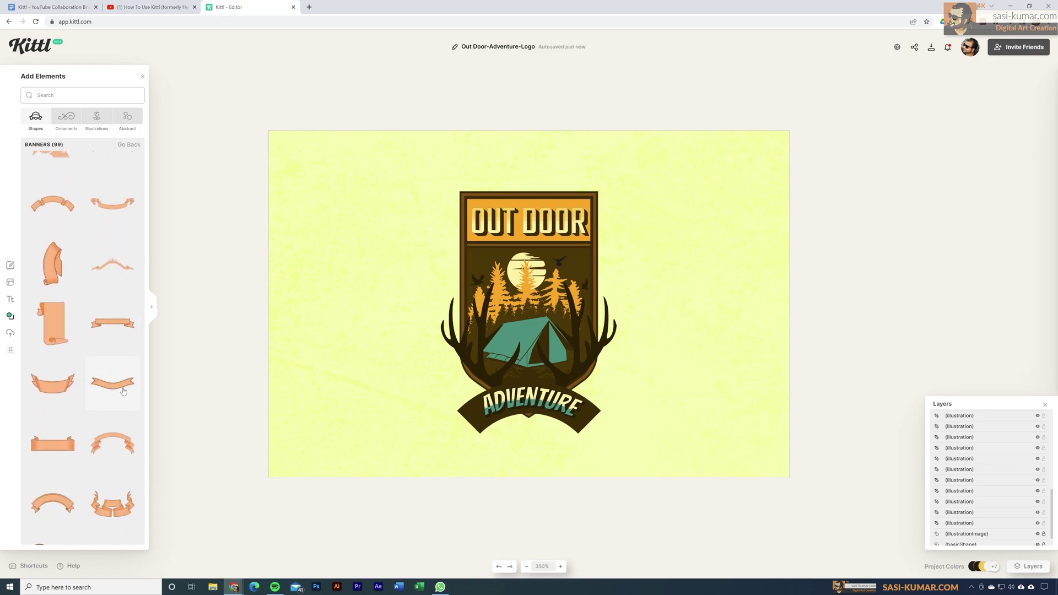
click(123, 390)
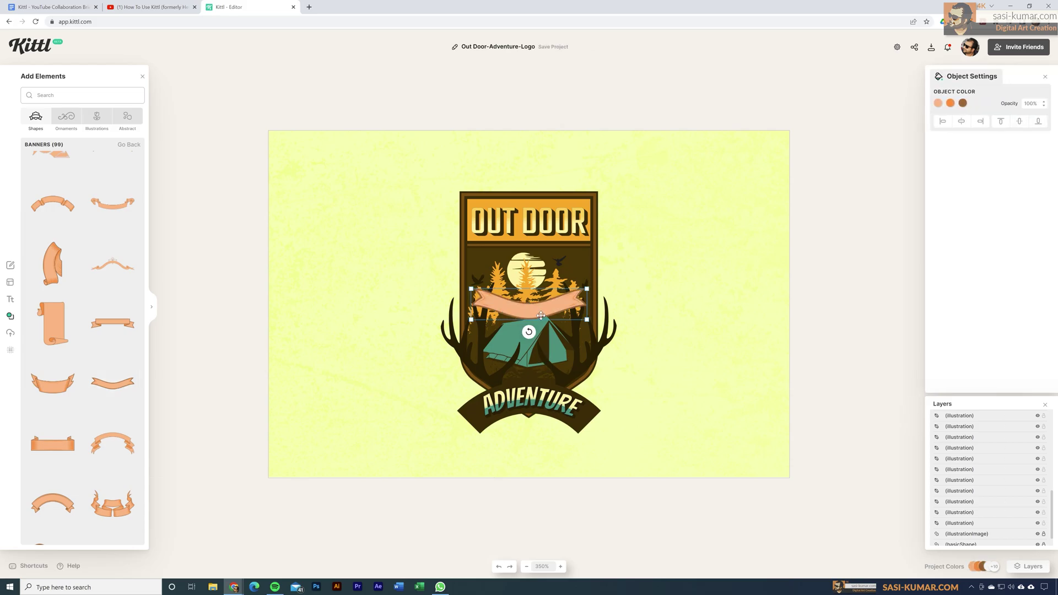
drag(542, 317, 546, 420)
Recolor the ribbon black with yellow and pale yellow accents from the document palette.
click(938, 103)
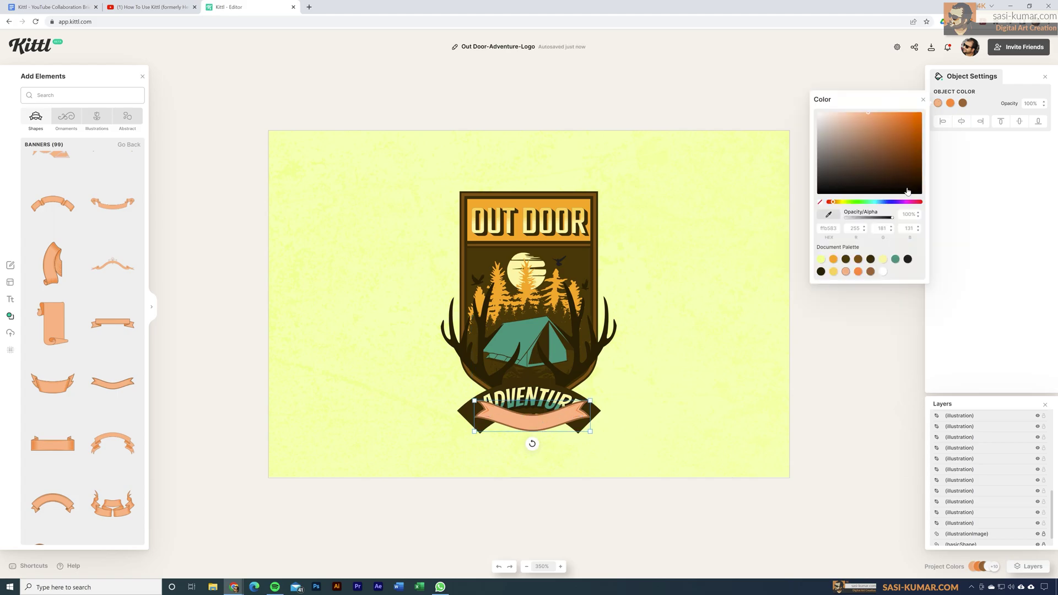
click(907, 259)
click(950, 103)
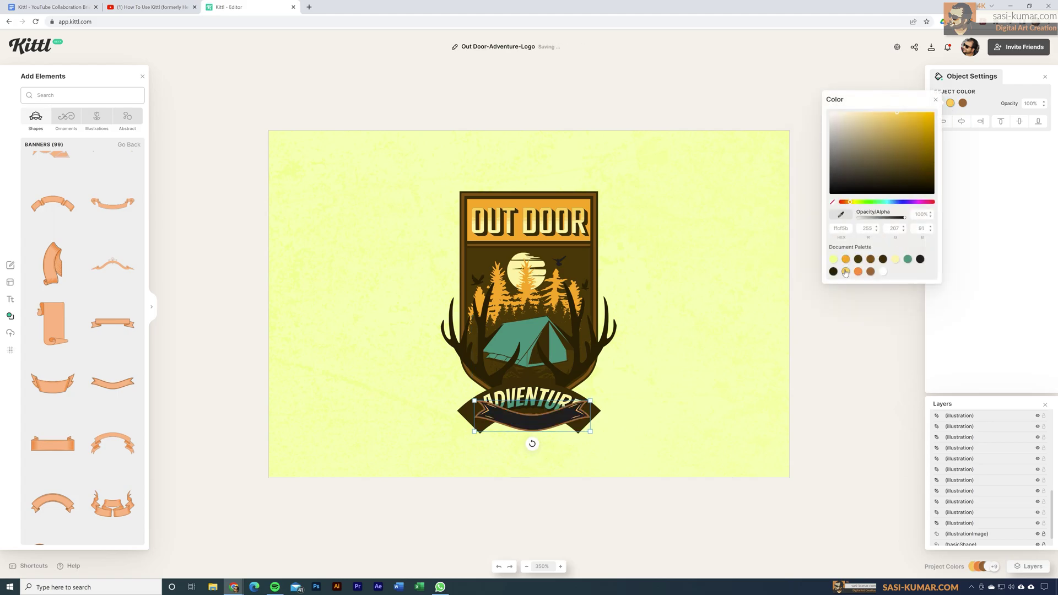
click(962, 103)
click(908, 258)
Place the slightly enlarged ribbon below the "ADVENTURE" text and center it horizontally.
click(541, 420)
click(542, 412)
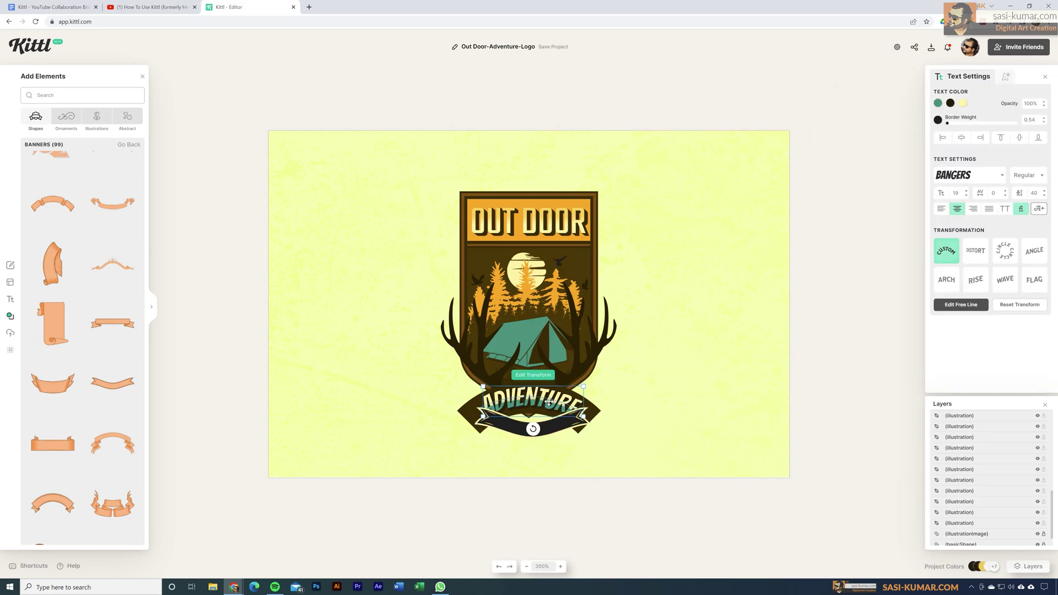
drag(551, 419, 552, 430)
click(560, 567)
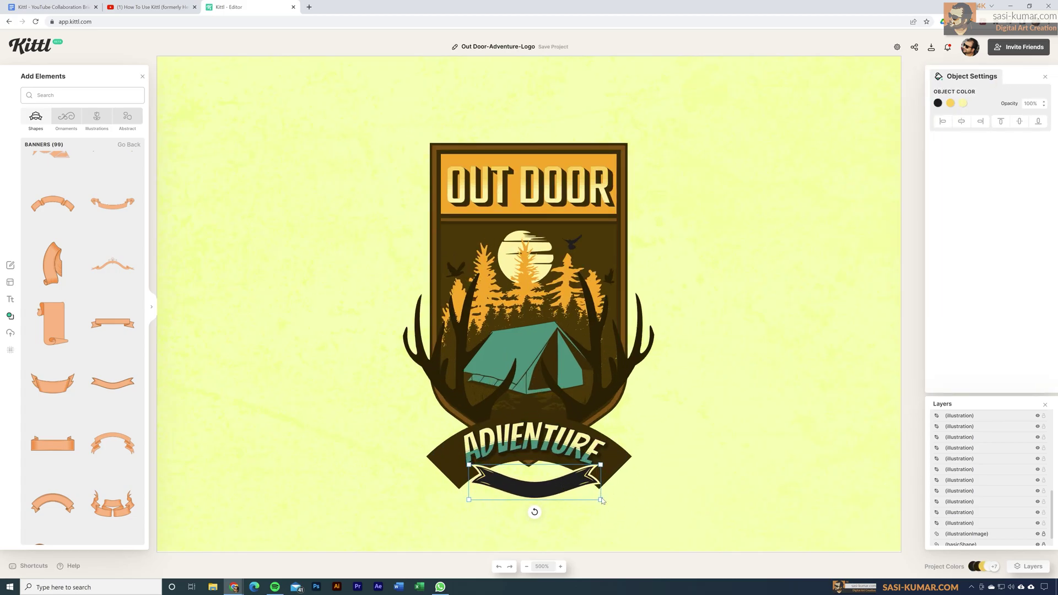
click(962, 121)
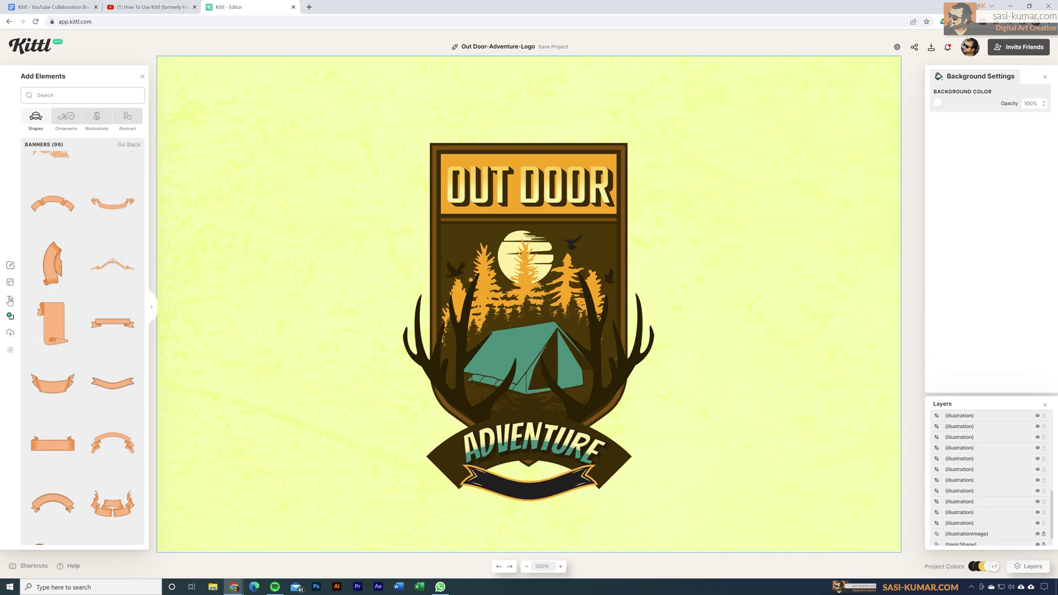
Add the decorated "BISTRO" text and change its wording to "ESTD 2000".
click(11, 301)
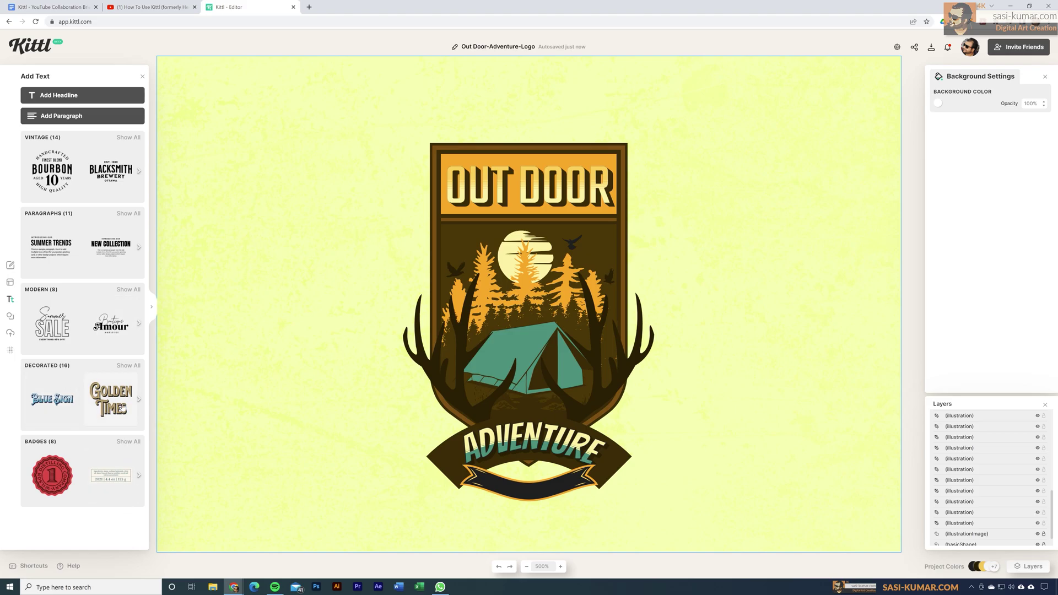
click(138, 398)
scroll(124, 386, down, 2)
click(53, 512)
double_click(300, 382)
text(ESTD 2000)
Shrink the "ESTD 2000" text onto the small ribbon and curve it along the ribbon with the Custom transformation.
drag(384, 404, 431, 406)
drag(430, 363, 298, 380)
drag(259, 386, 573, 481)
click(952, 256)
drag(485, 491, 530, 494)
click(553, 505)
Recolor the "ESTD 2000" text with a teal fill and a new border color.
click(538, 490)
click(937, 103)
click(834, 261)
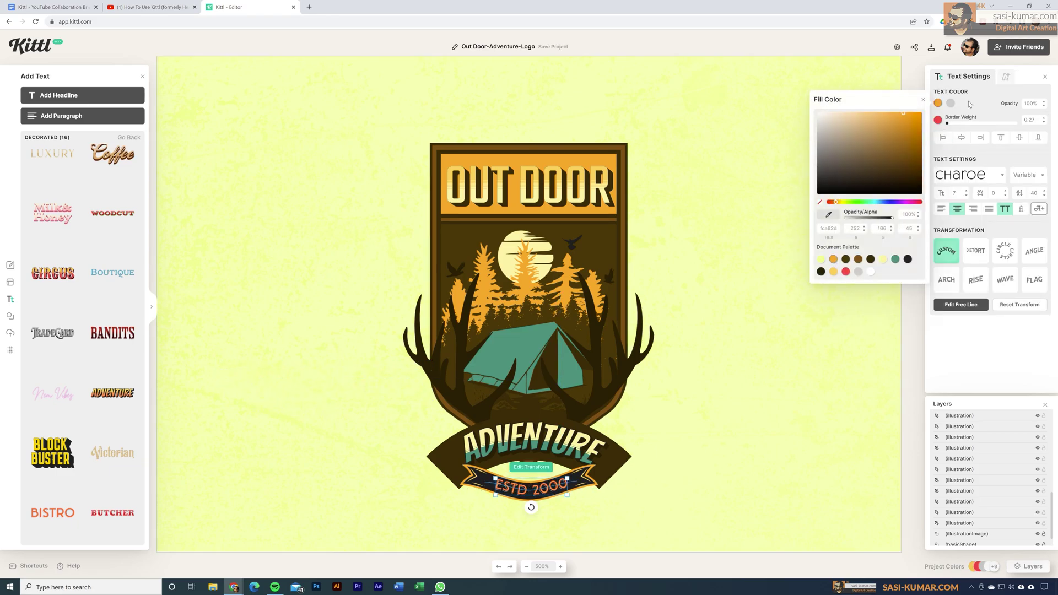
click(937, 119)
click(833, 275)
click(693, 351)
click(541, 488)
click(938, 103)
click(897, 260)
click(776, 354)
Change the small ribbon's third color to teal.
click(579, 481)
click(962, 103)
click(919, 264)
click(760, 328)
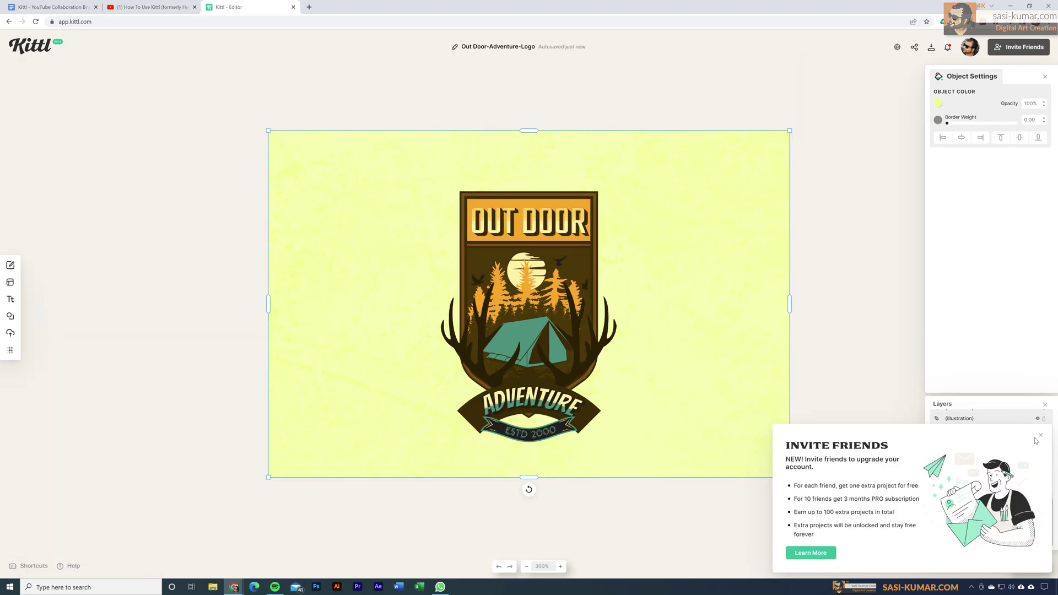
Delete the yellow background rectangle behind the badge.
click(1039, 436)
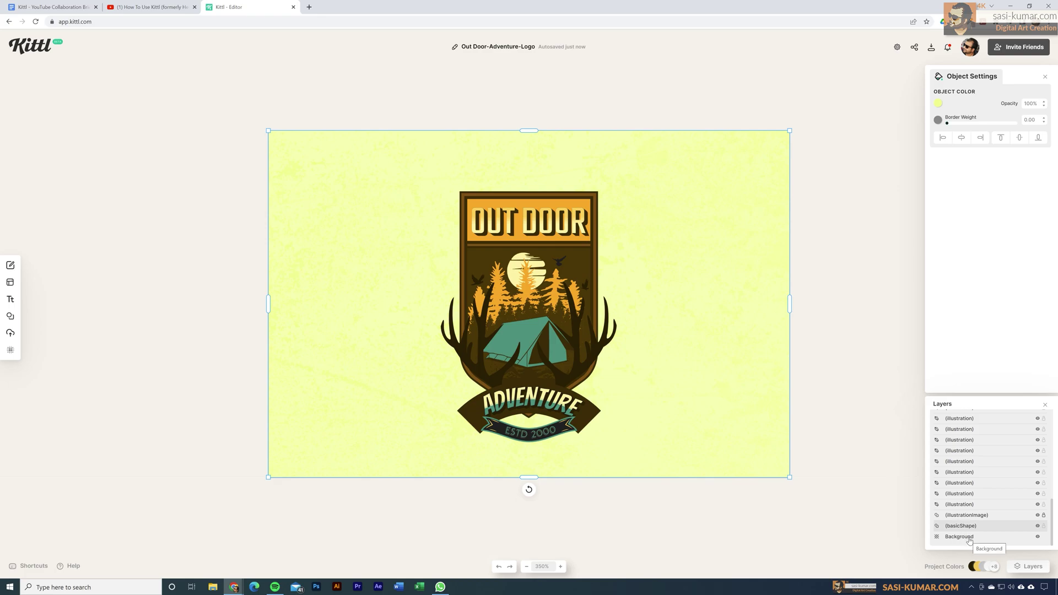
key(Delete)
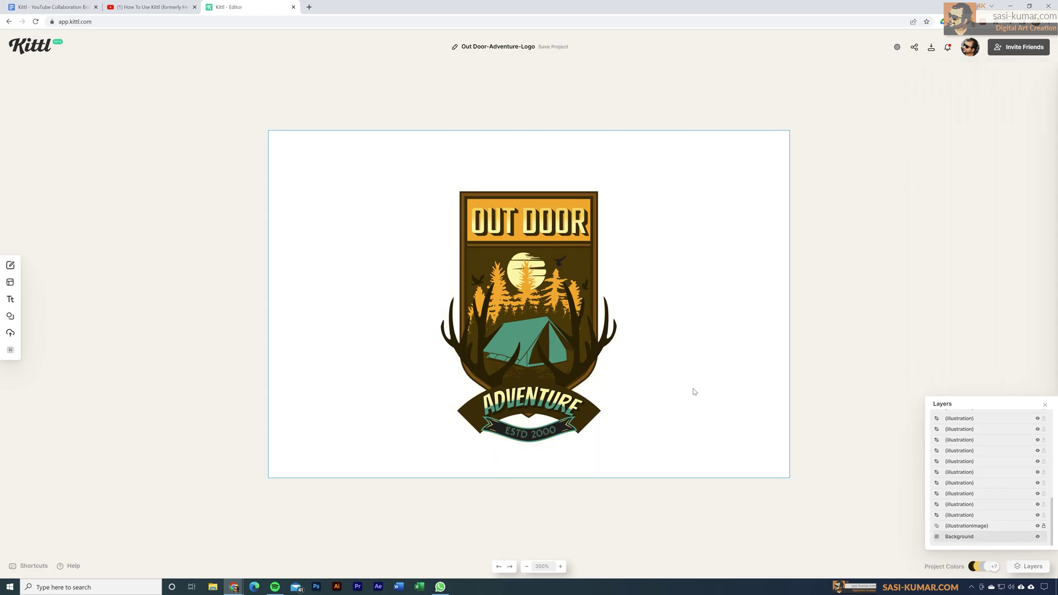
Remove the locked illustration image layer and fill the artboard background with the light yellow from the document palette.
click(974, 528)
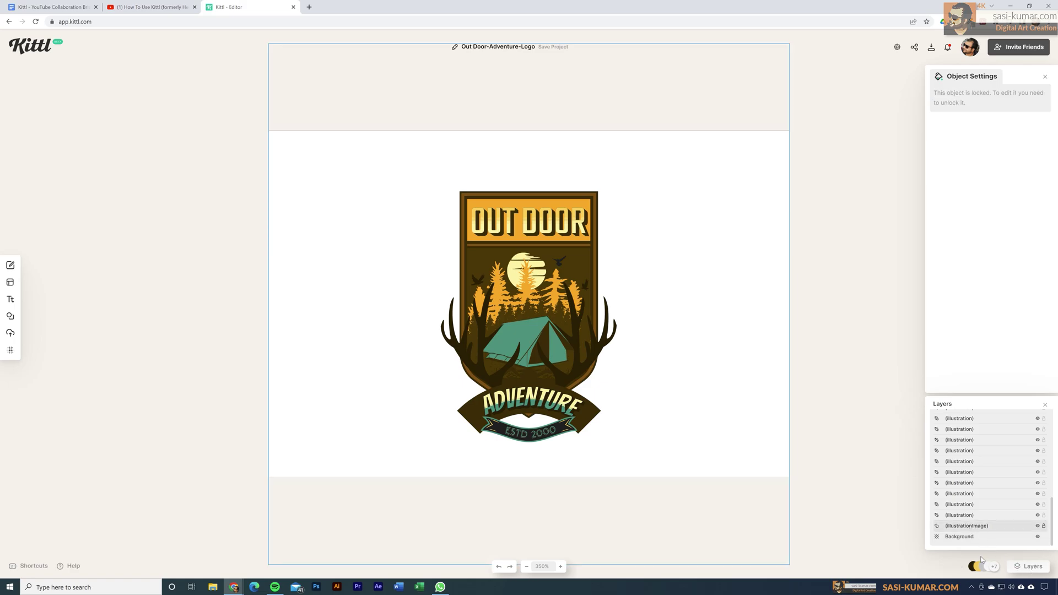
click(980, 560)
click(979, 537)
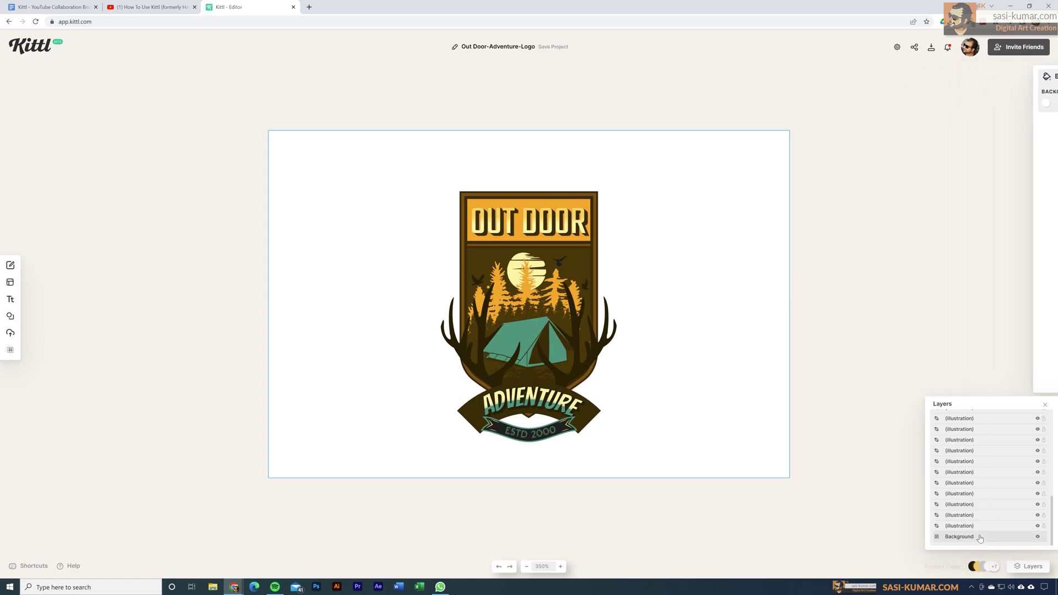
click(937, 104)
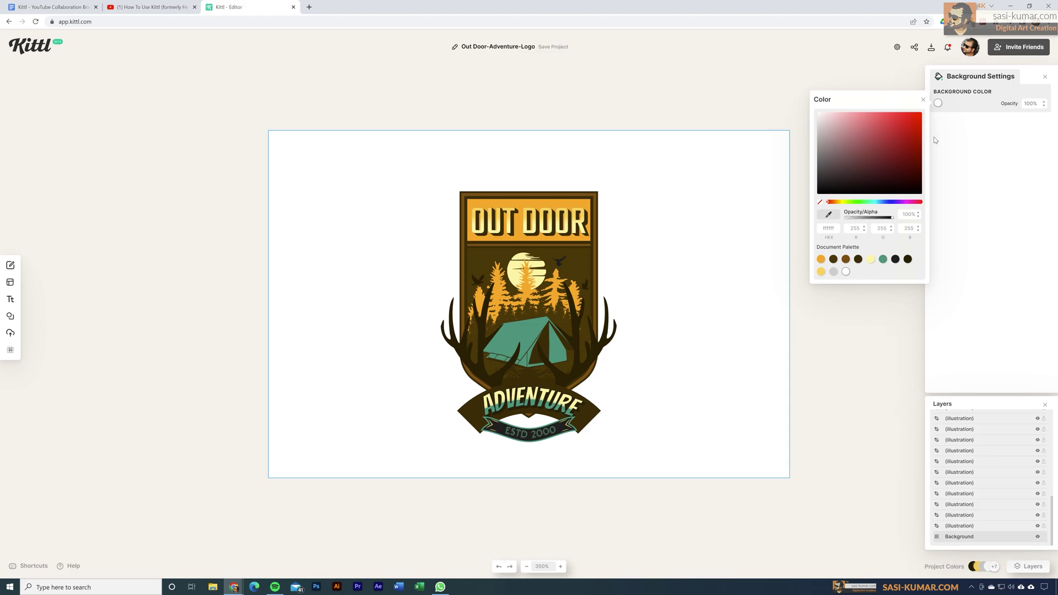
click(858, 259)
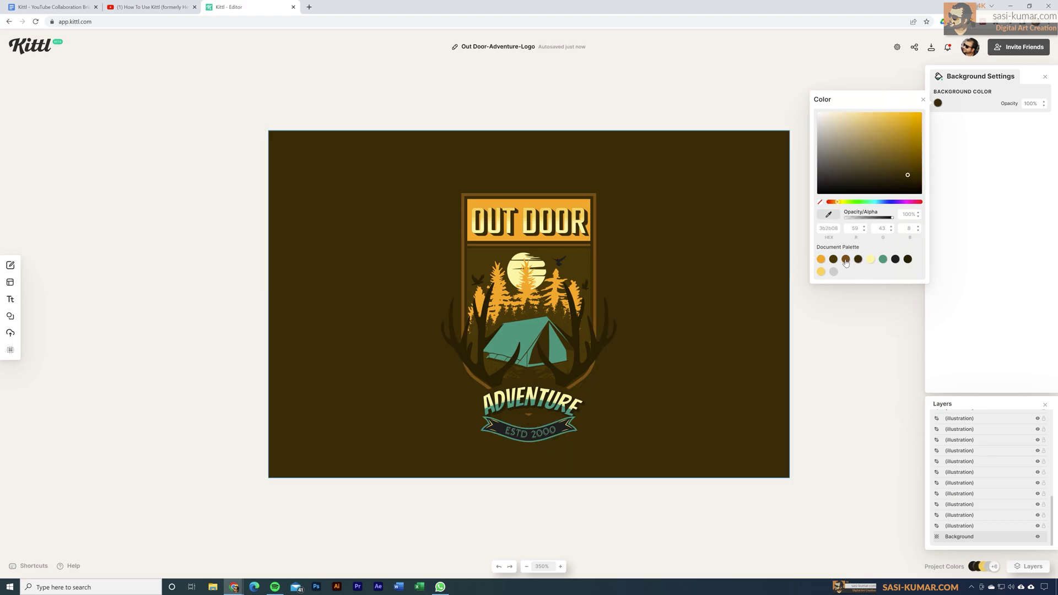
click(821, 258)
click(821, 271)
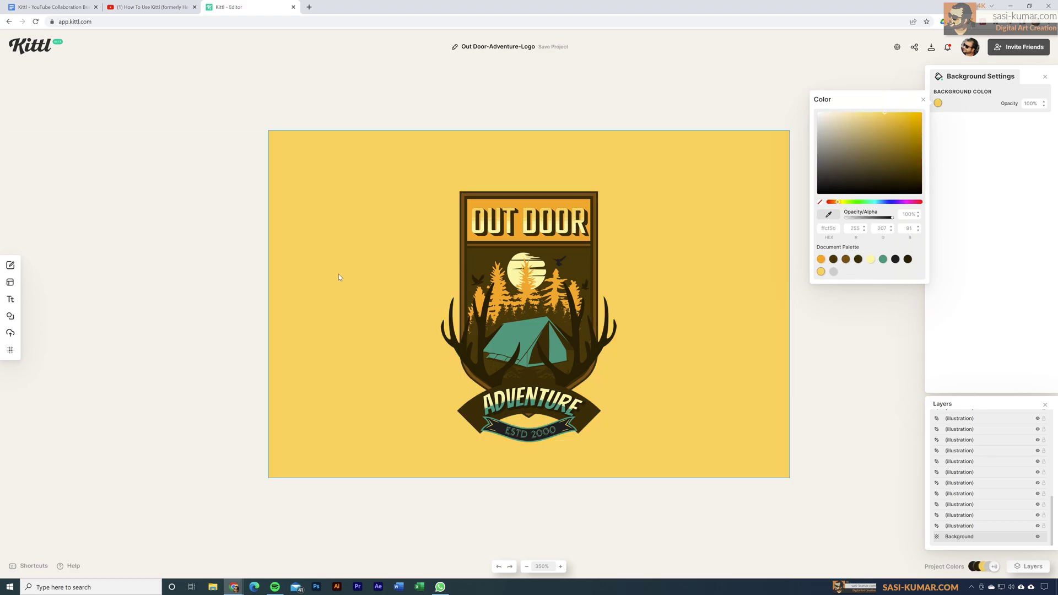
click(178, 208)
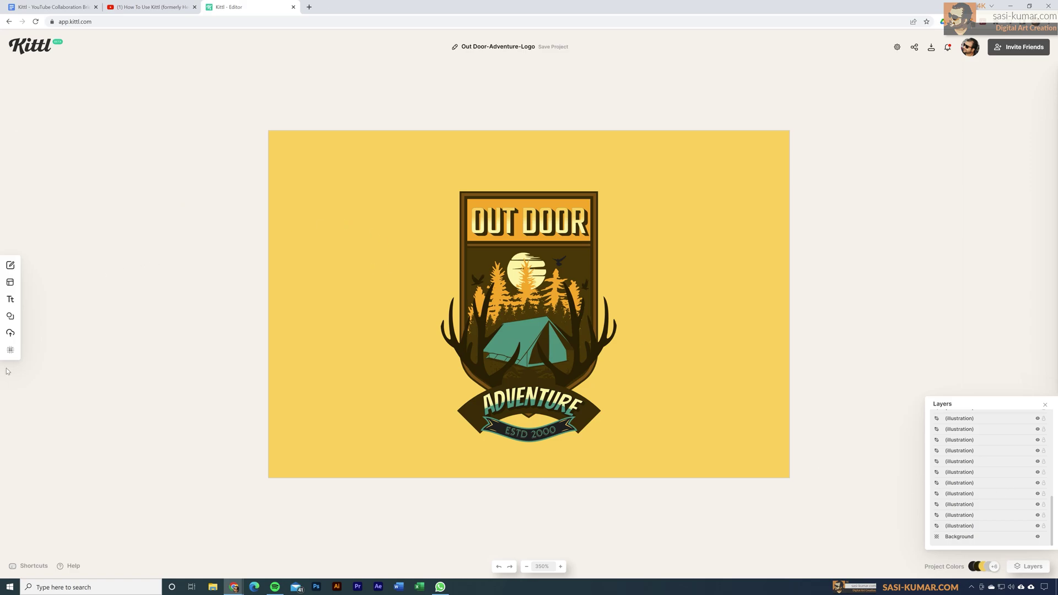
Apply a texture from the Grunge Textures collection over the whole badge design.
click(10, 351)
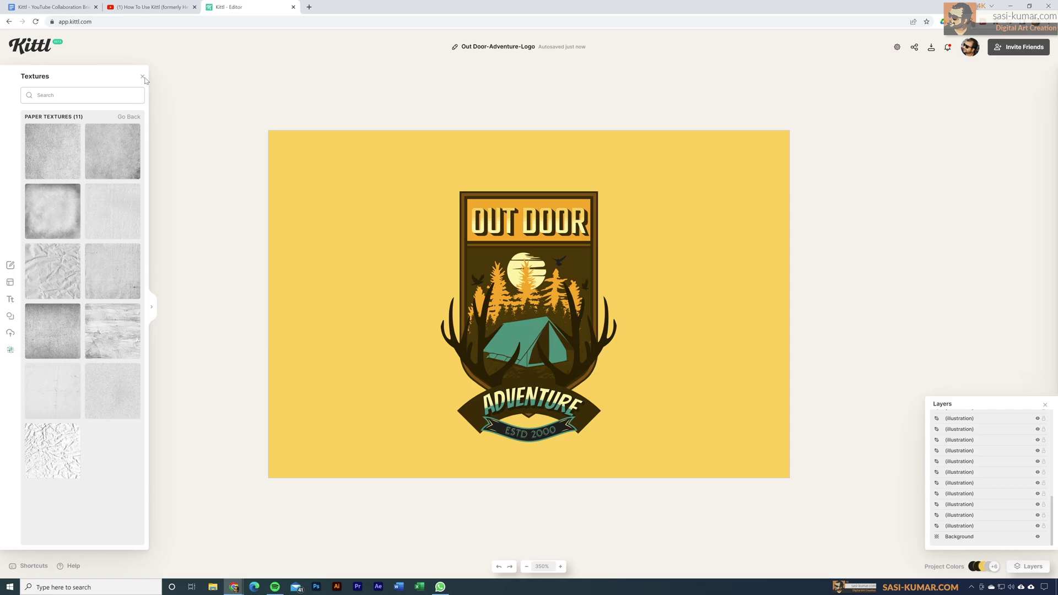
click(129, 116)
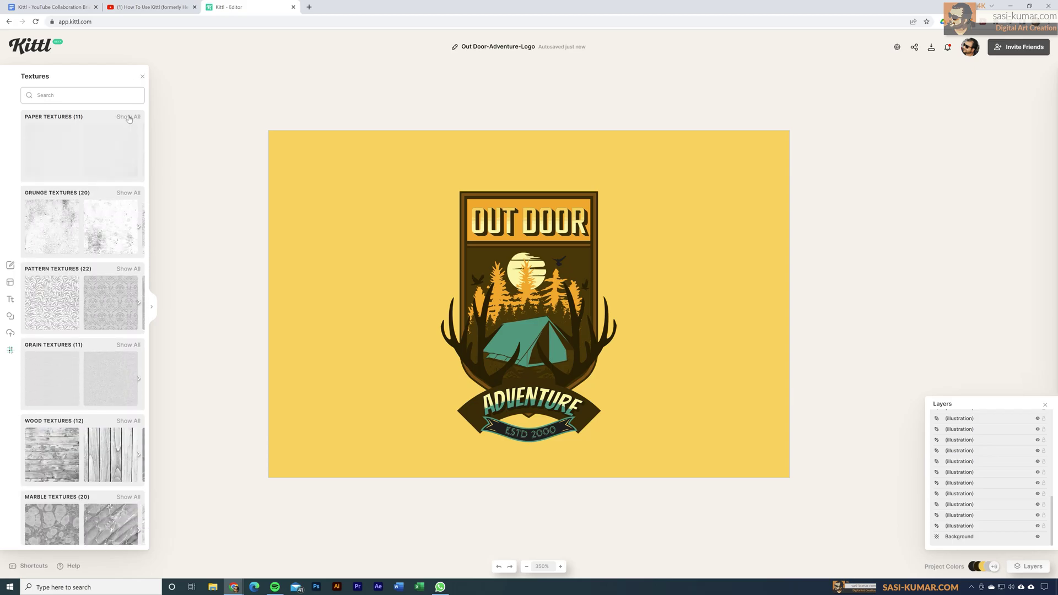
click(60, 499)
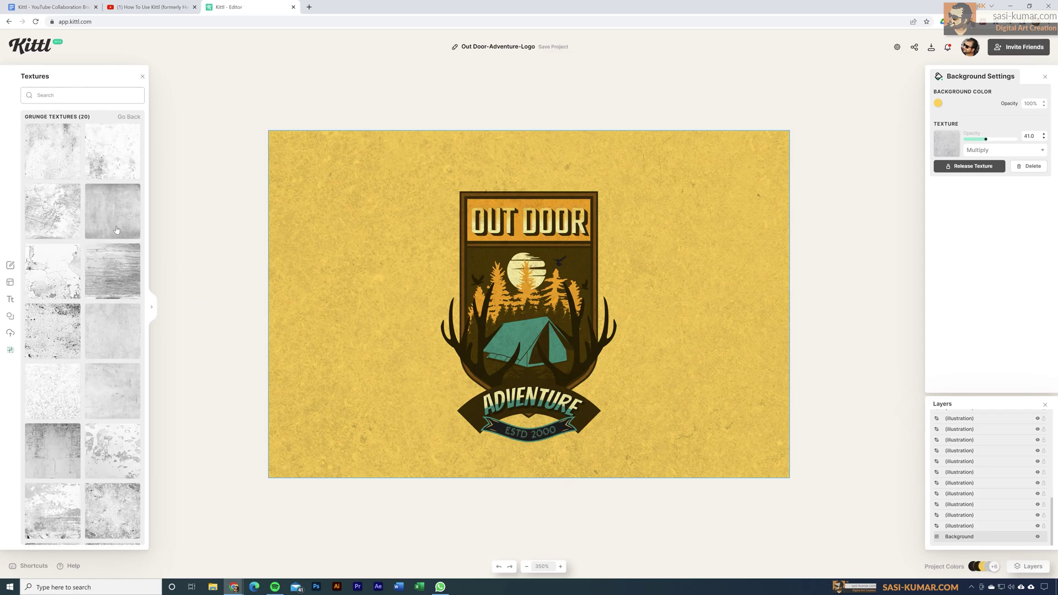
Set the background texture's opacity to about 38.3 and its blend mode to Overlay.
drag(985, 139, 978, 141)
drag(976, 140, 984, 140)
click(993, 151)
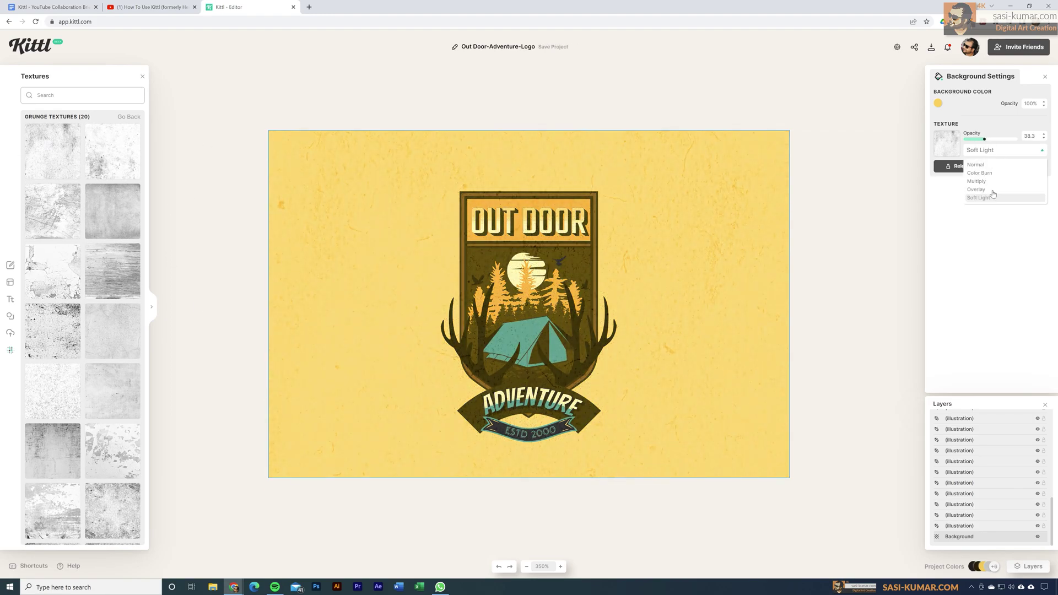
click(990, 191)
click(588, 196)
key(Escape)
Place a horizontally flipped copy of the bird beside the moon just above the badge's left antler.
click(559, 263)
alt+drag(559, 264, 606, 283)
right_click(606, 281)
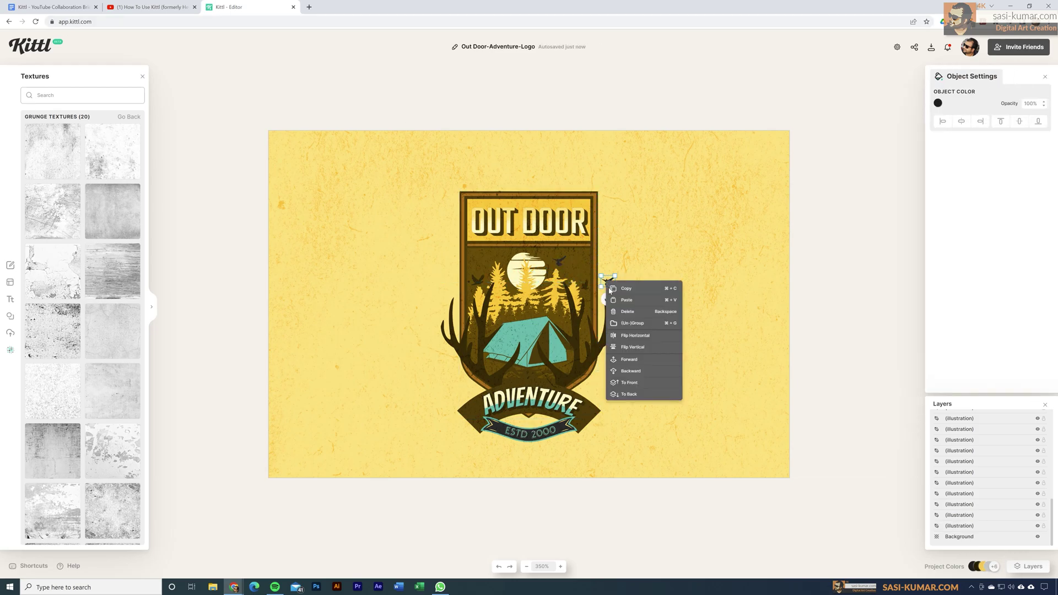
click(638, 336)
drag(605, 282, 449, 285)
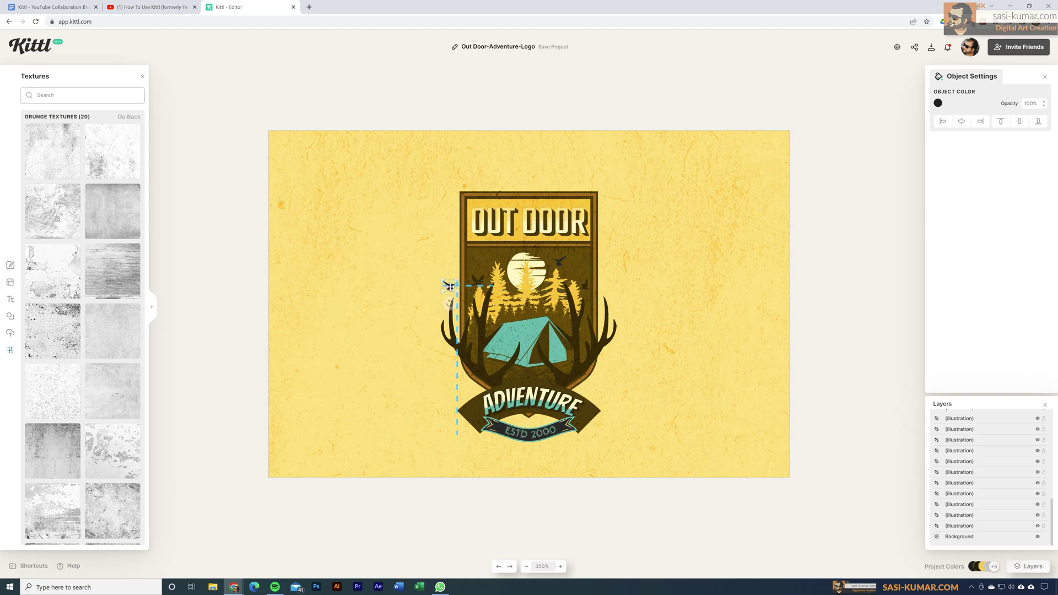
Paste a copy of another bird, flip it horizontally and place it just above the badge's right antler.
click(795, 377)
key(ctrl+v)
right_click(616, 294)
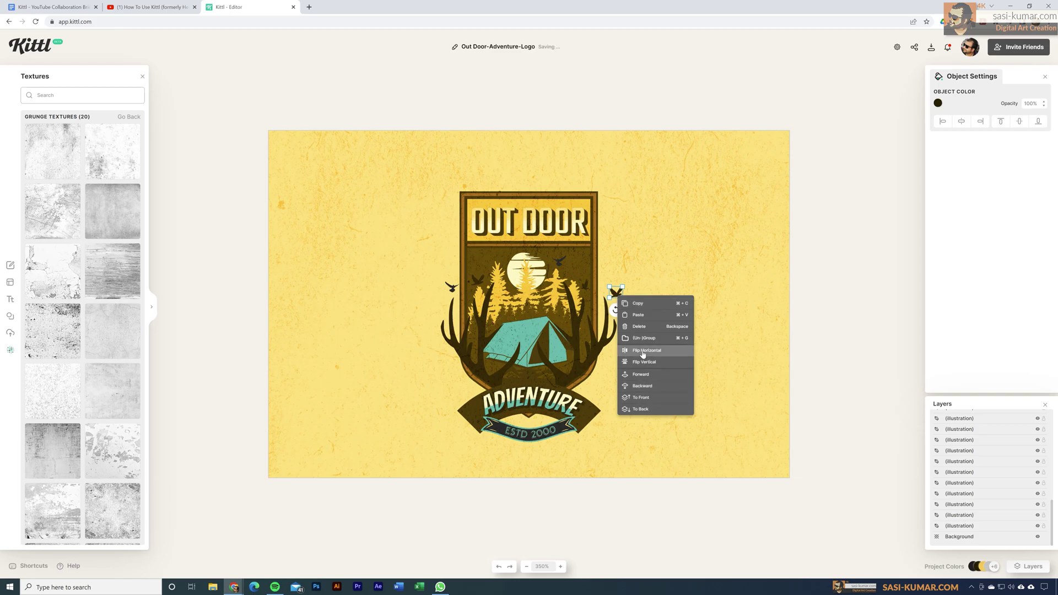
click(642, 354)
drag(615, 312, 608, 287)
click(611, 296)
click(833, 268)
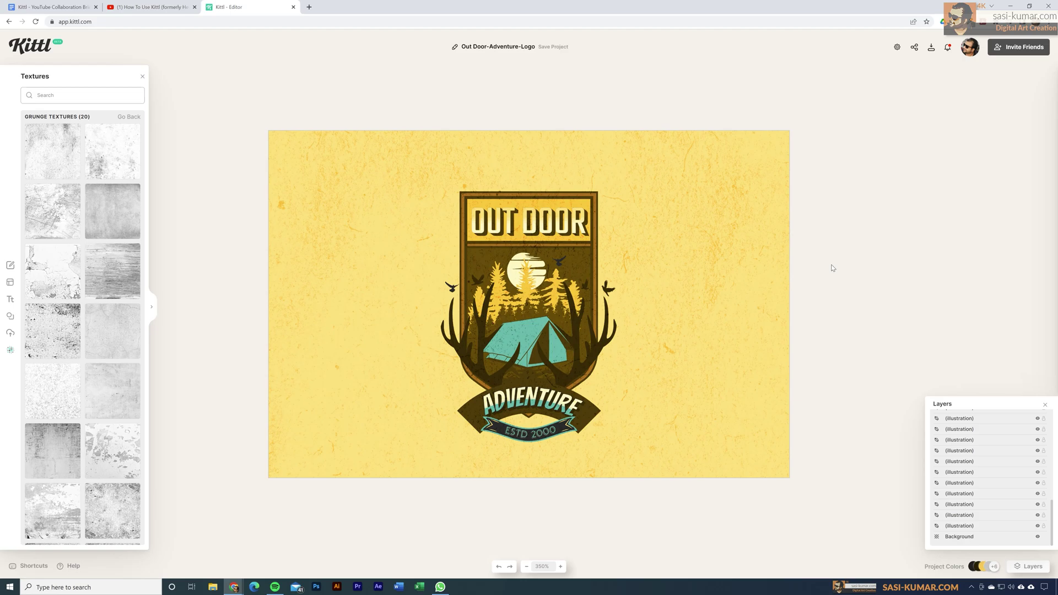
Select the shield frame of the badge for editing its object colors.
click(582, 193)
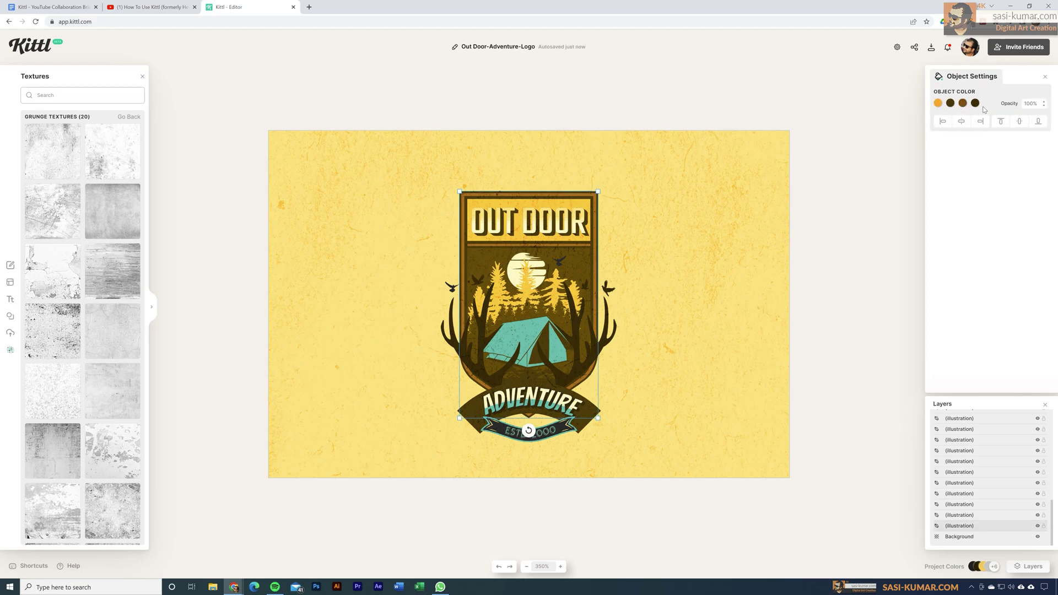